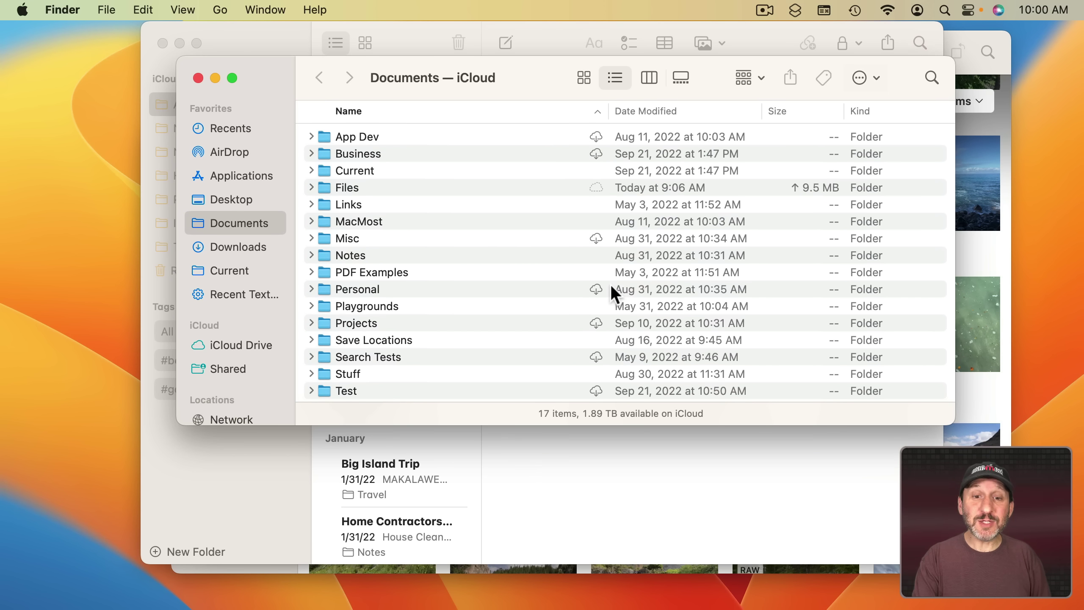
Switch away from the Finder iCloud Documents window with Cmd+Tab.
{"action": "key", "text": "super+Tab"}
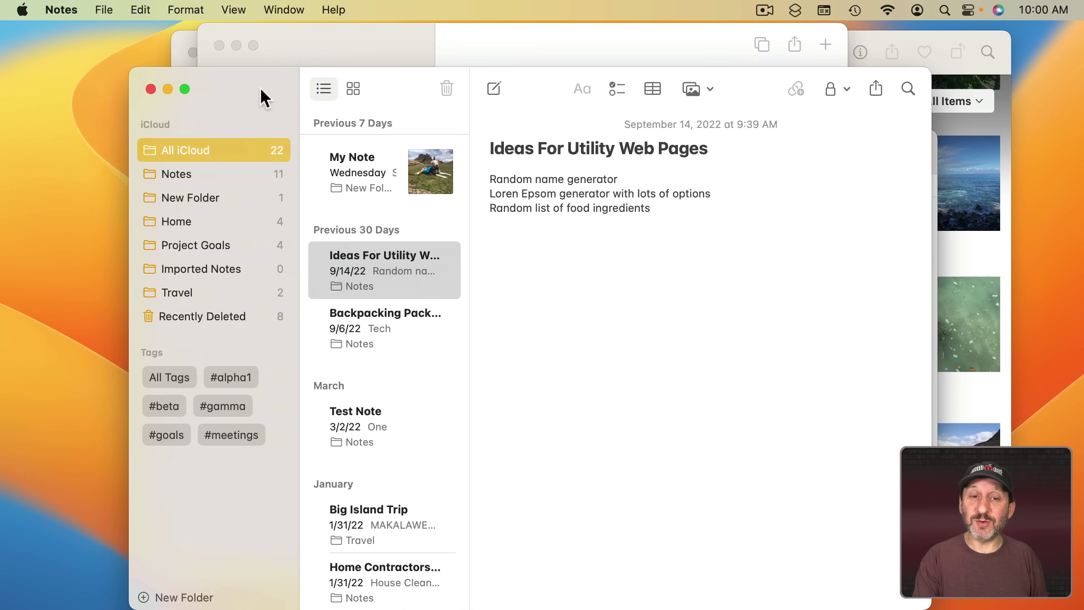
Bring the Grocery Shopping reminders forward and turn on Stage Manager from Control Center.
{"action": "left_click", "coordinate": [354, 49]}
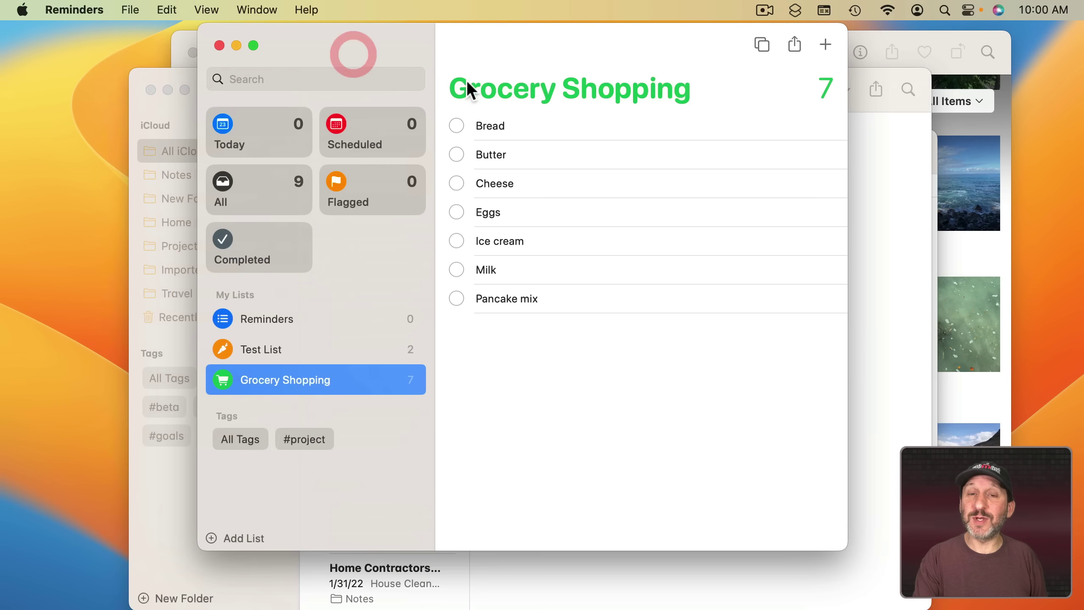
{"action": "left_click", "coordinate": [970, 10]}
{"action": "left_click", "coordinate": [981, 153]}
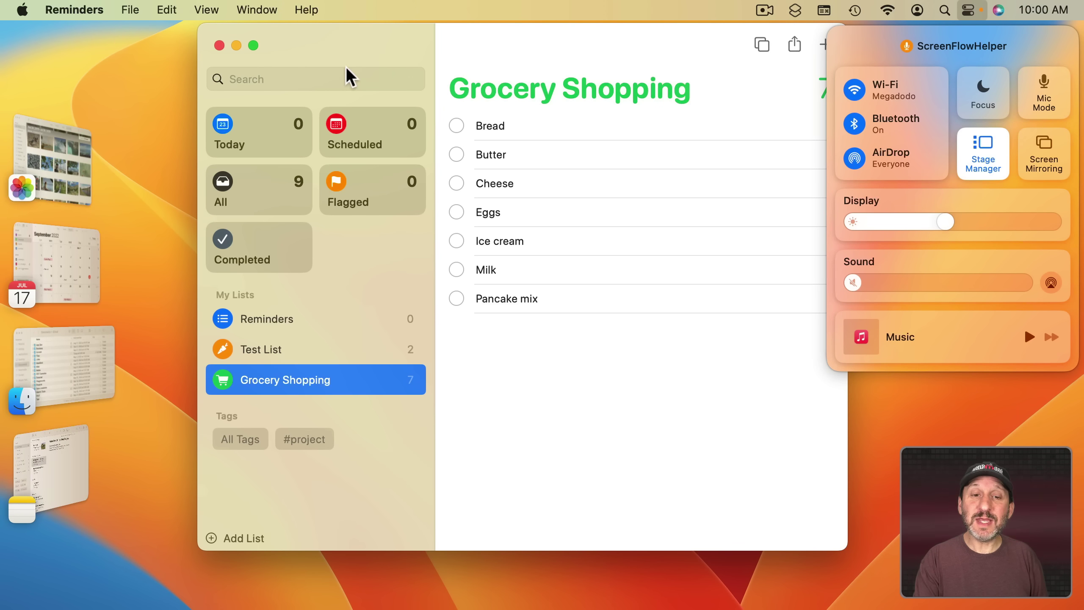
{"action": "left_click", "coordinate": [361, 47]}
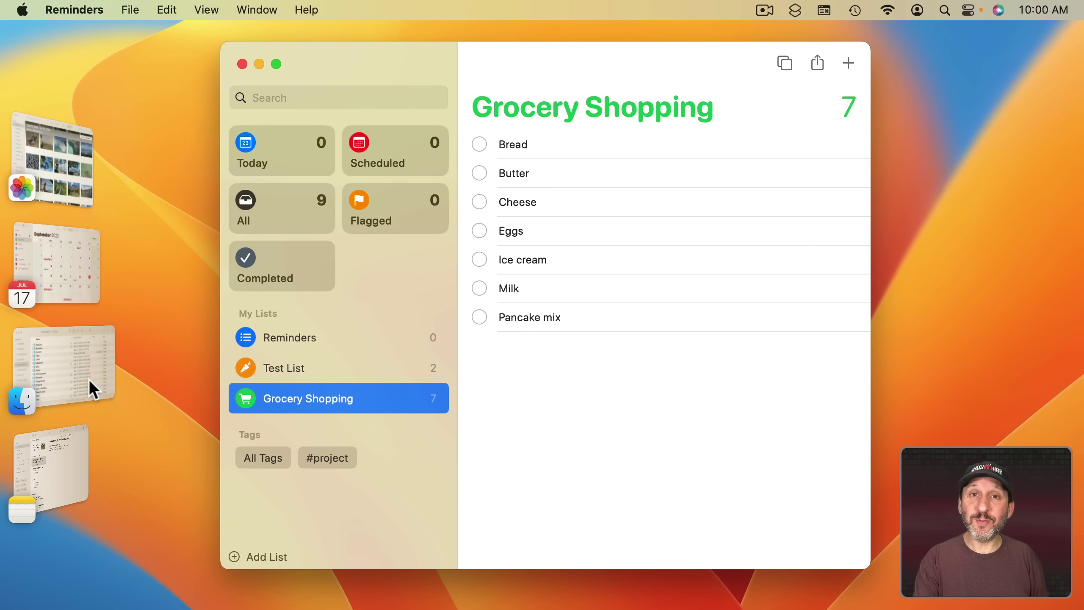
Switch through Calendar, Finder, Photos and Notes in the Stage Manager strip.
{"action": "left_click", "coordinate": [52, 253]}
{"action": "left_click", "coordinate": [61, 353]}
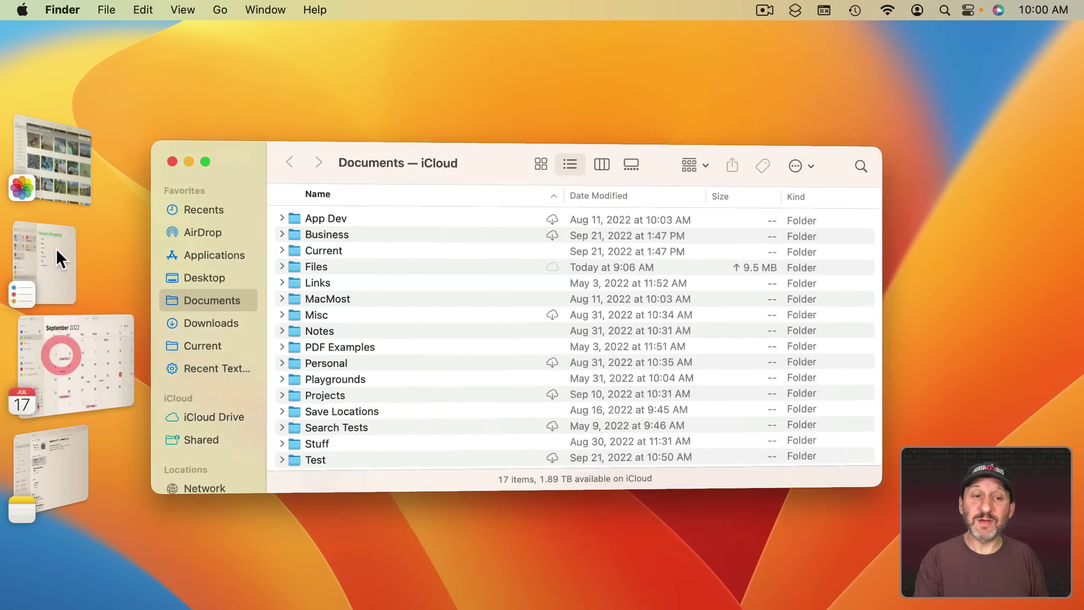
{"action": "left_click", "coordinate": [54, 167]}
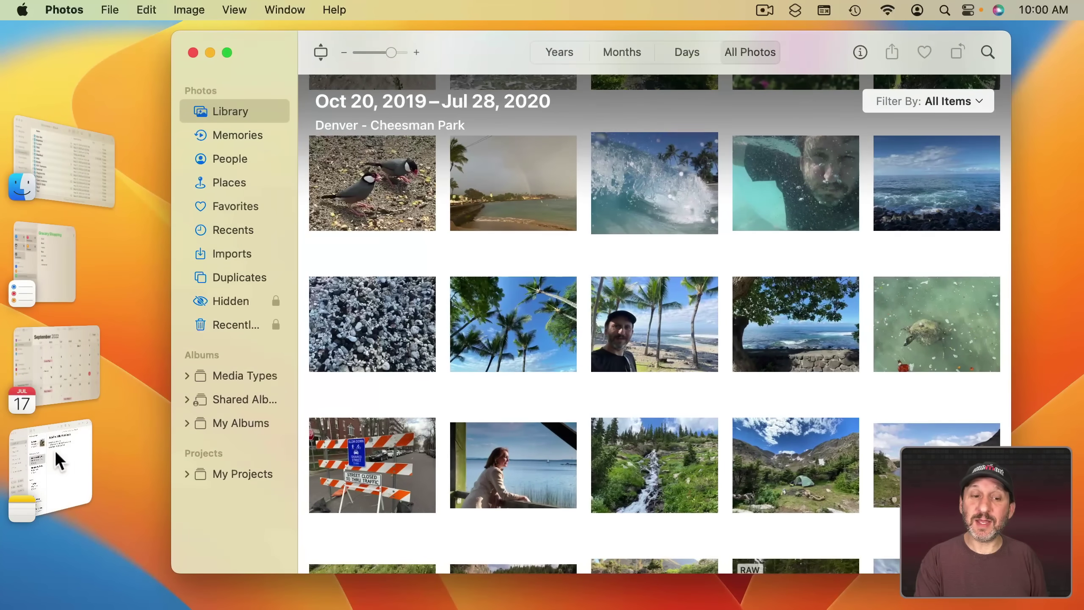
{"action": "left_click", "coordinate": [54, 450]}
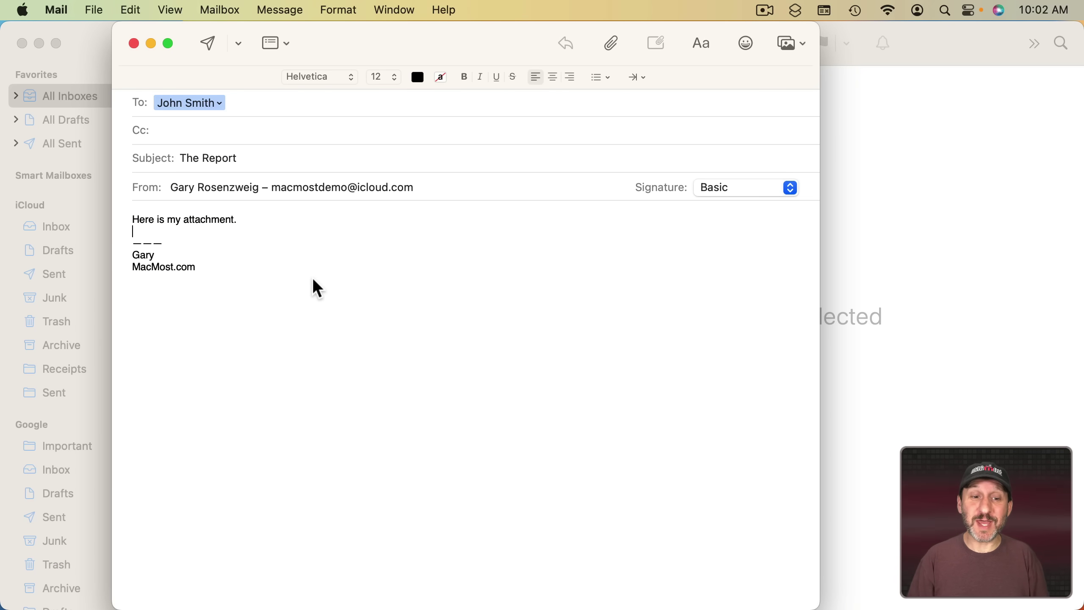
Send 'The Report' anyway without its attachment, then Undo Send to reopen the draft.
{"action": "left_click", "coordinate": [237, 220]}
{"action": "triple_click", "coordinate": [229, 220]}
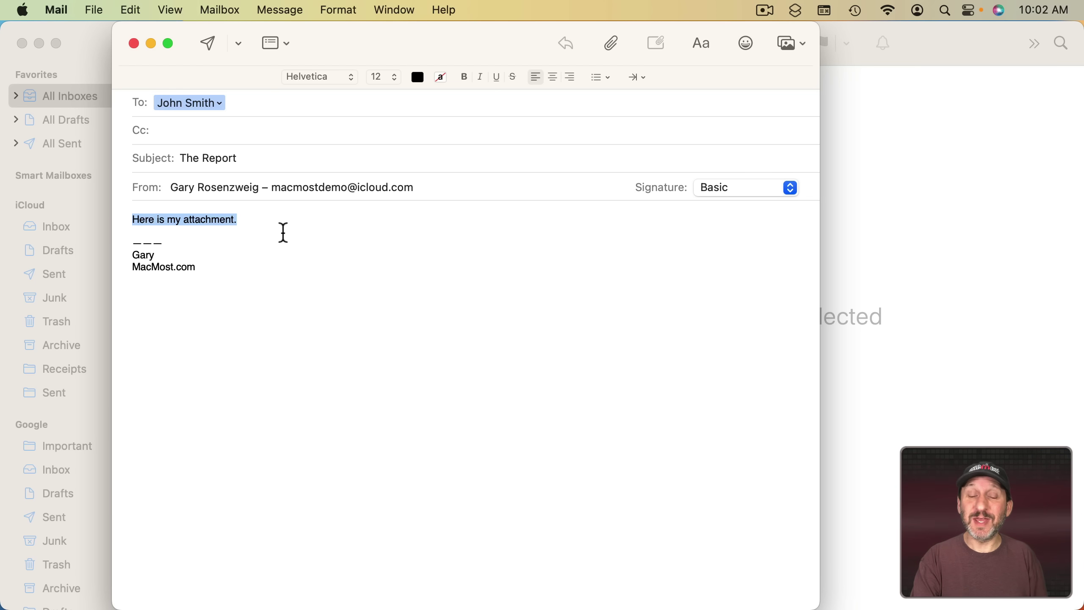
{"action": "left_click", "coordinate": [209, 44]}
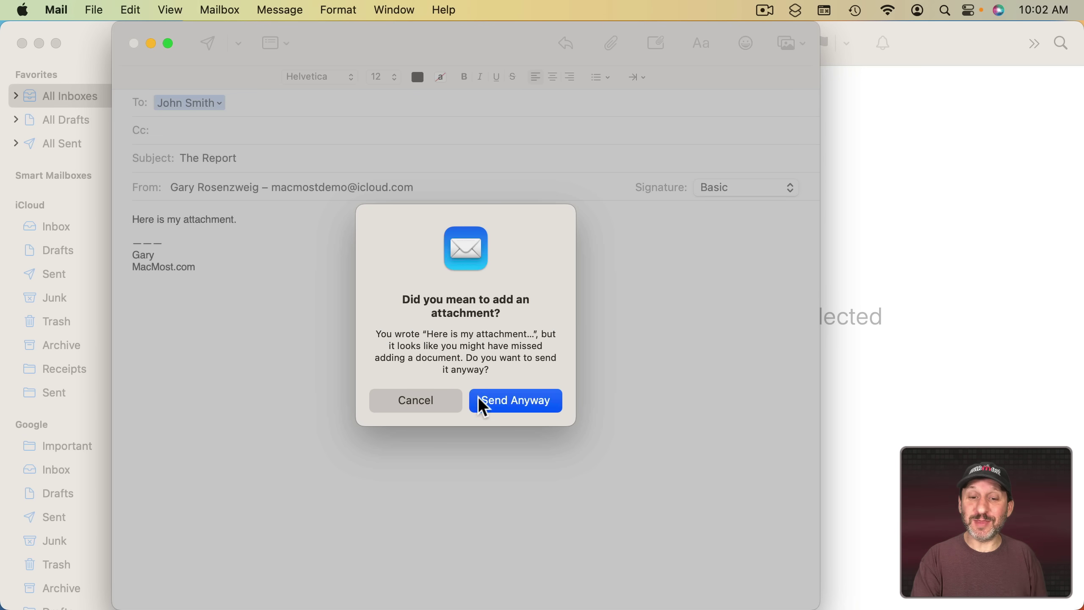
{"action": "left_click", "coordinate": [521, 404]}
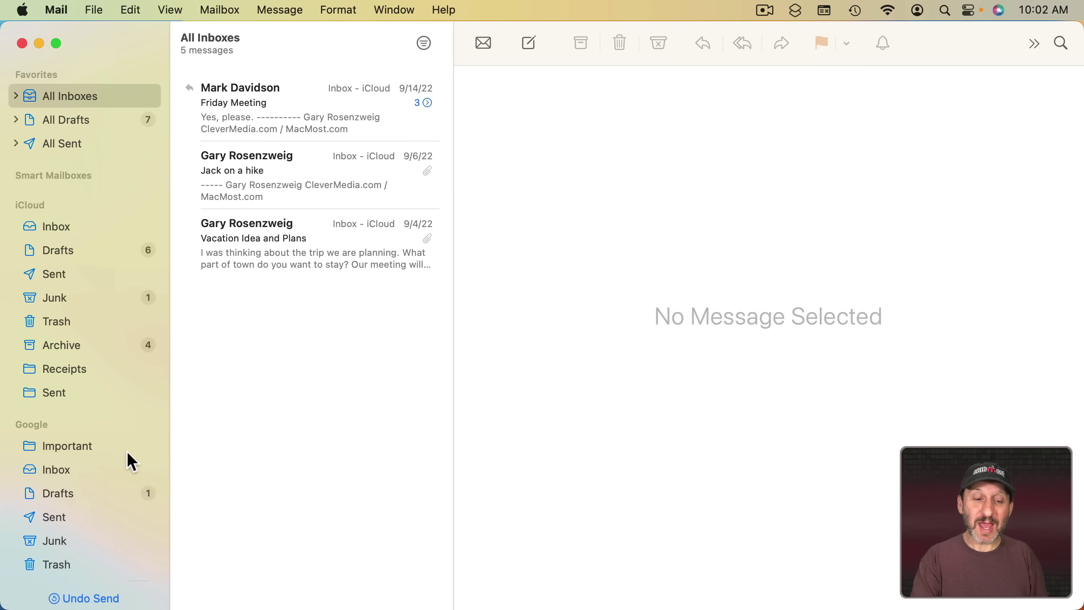
{"action": "left_click", "coordinate": [73, 598]}
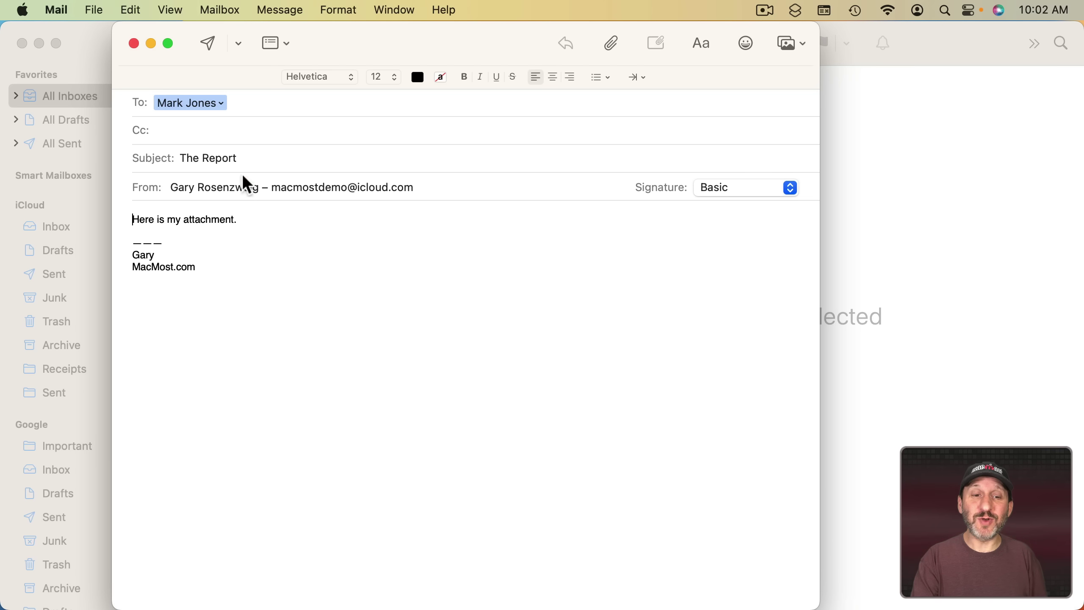
Schedule 'The Report' with Send Later, then search all mailboxes for 'vacatin'.
{"action": "left_click", "coordinate": [239, 43]}
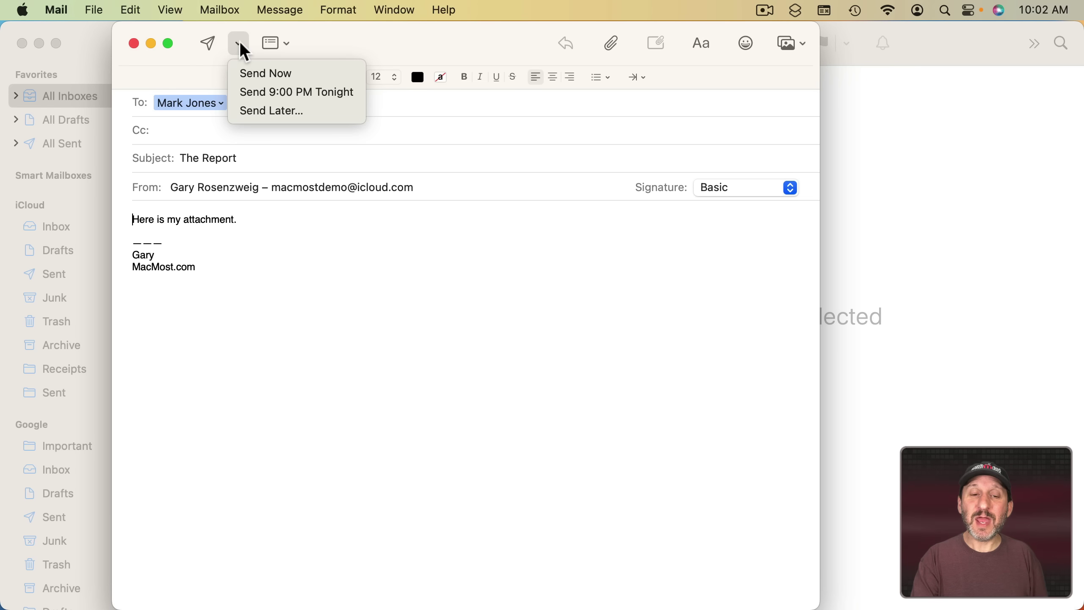
{"action": "left_click", "coordinate": [271, 110]}
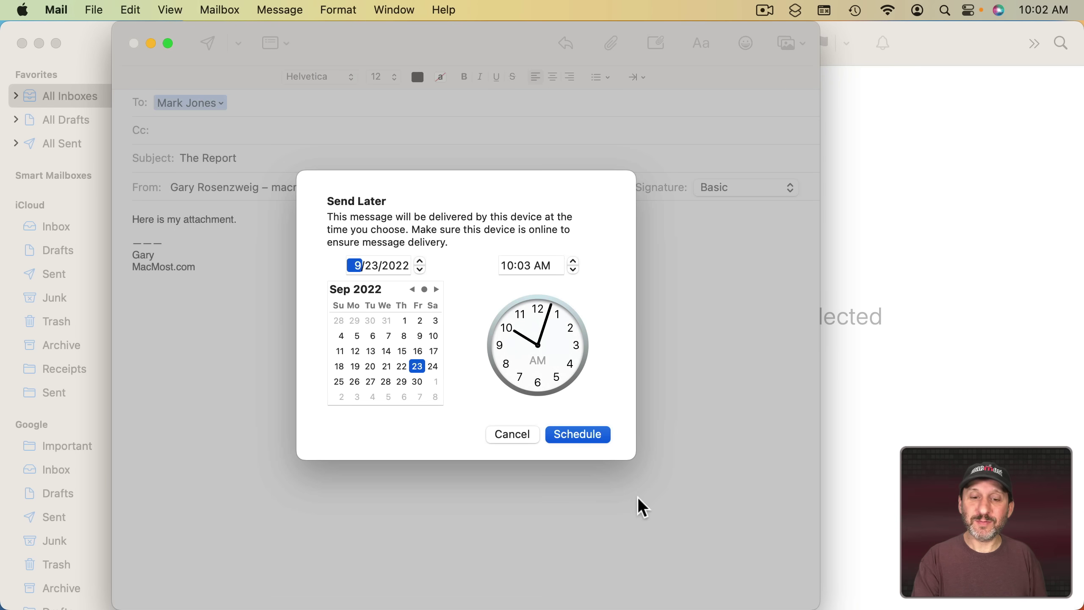
{"action": "left_click", "coordinate": [579, 434]}
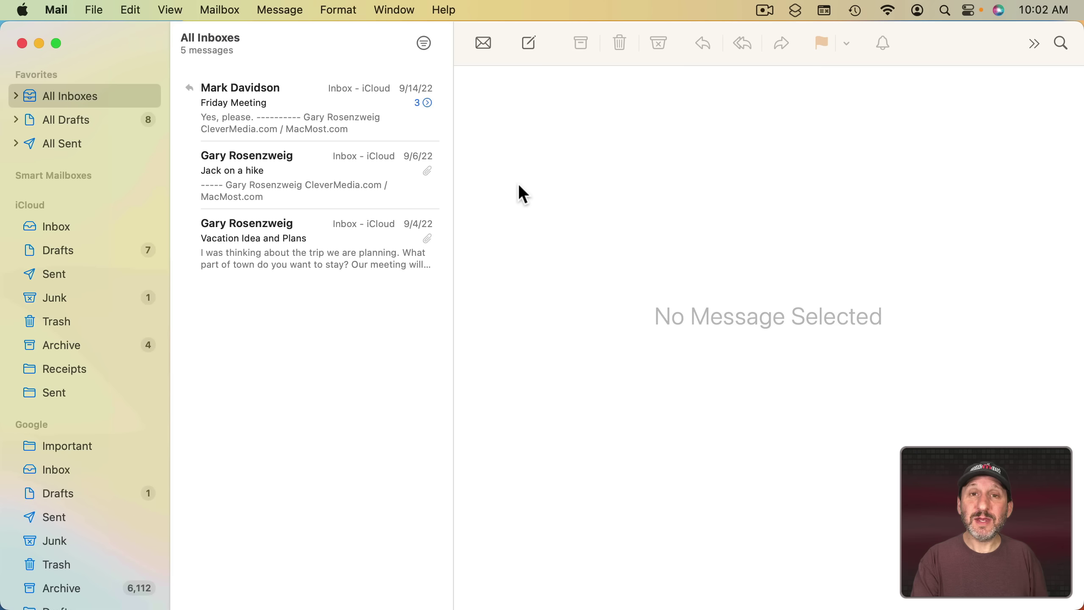
{"action": "left_click", "coordinate": [1065, 47]}
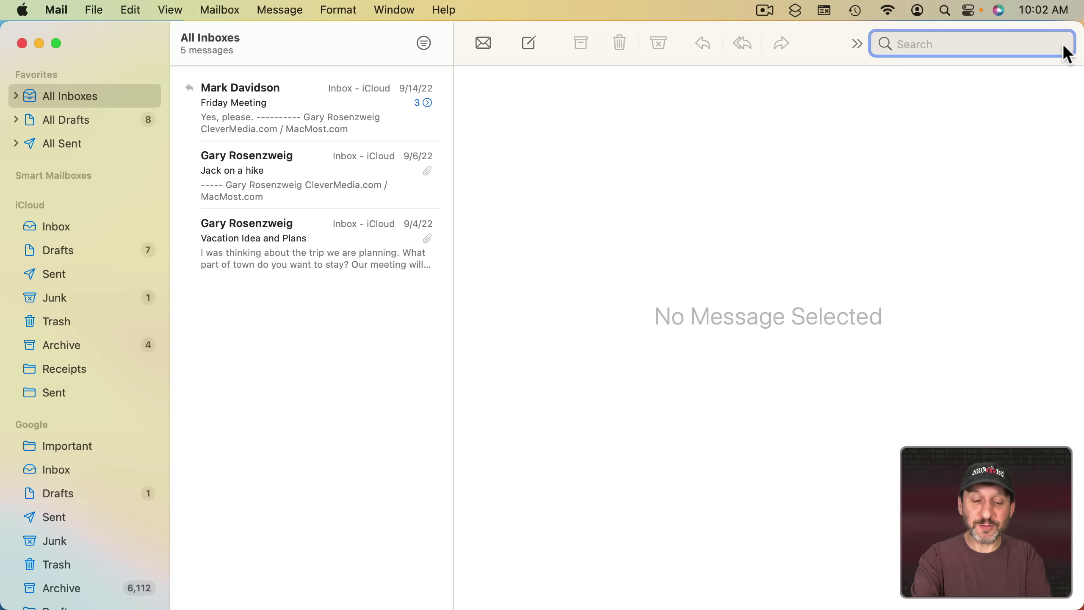
{"action": "type", "text": "vacat"}
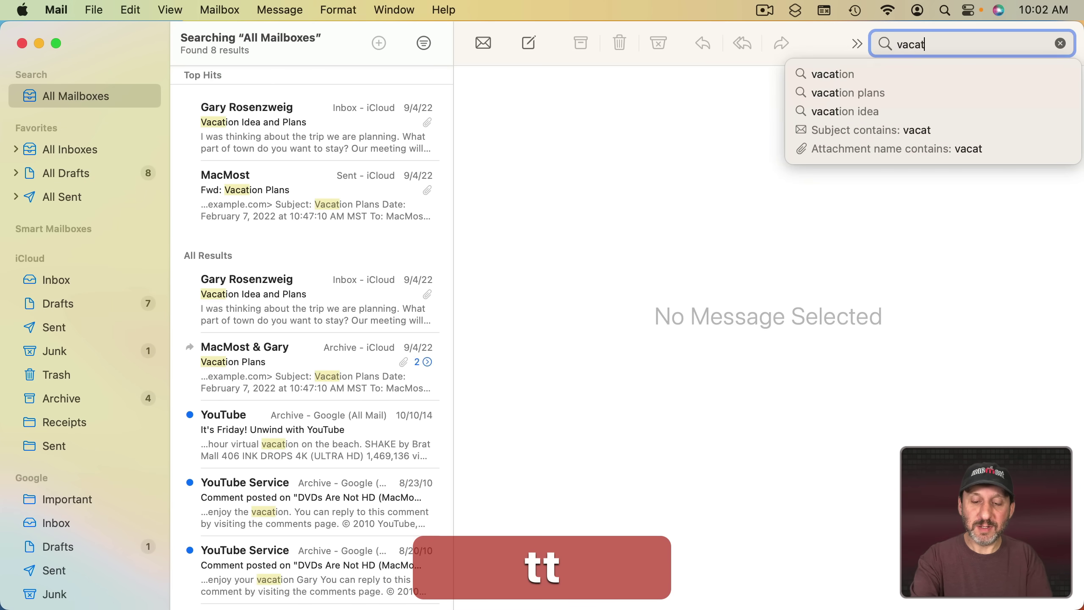
{"action": "type", "text": "in"}
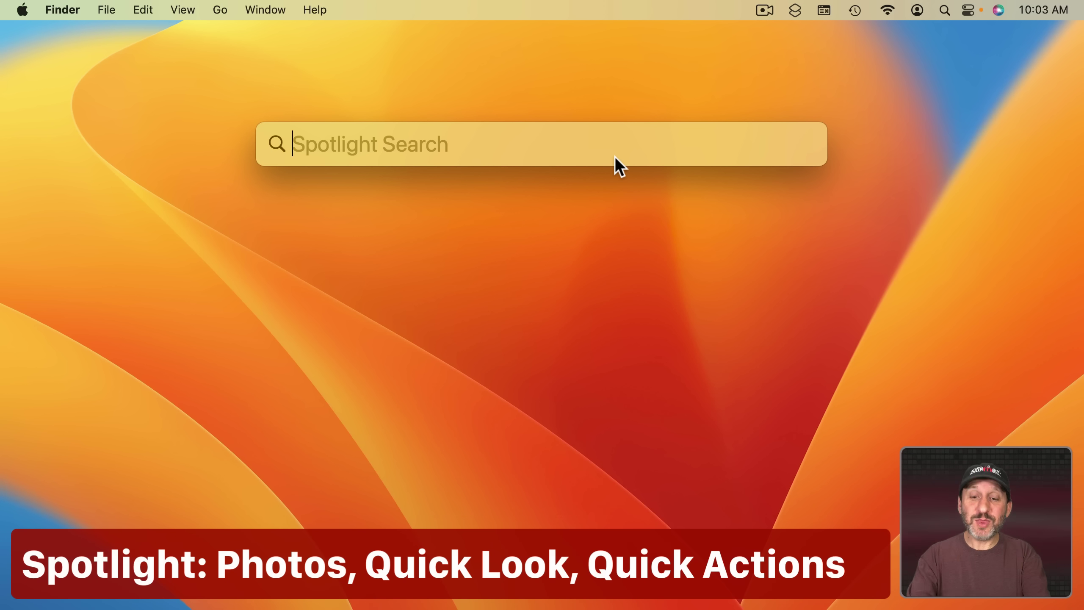
Search Spotlight for 'dog' and step through the Test.rtf results.
{"action": "type", "text": "dog"}
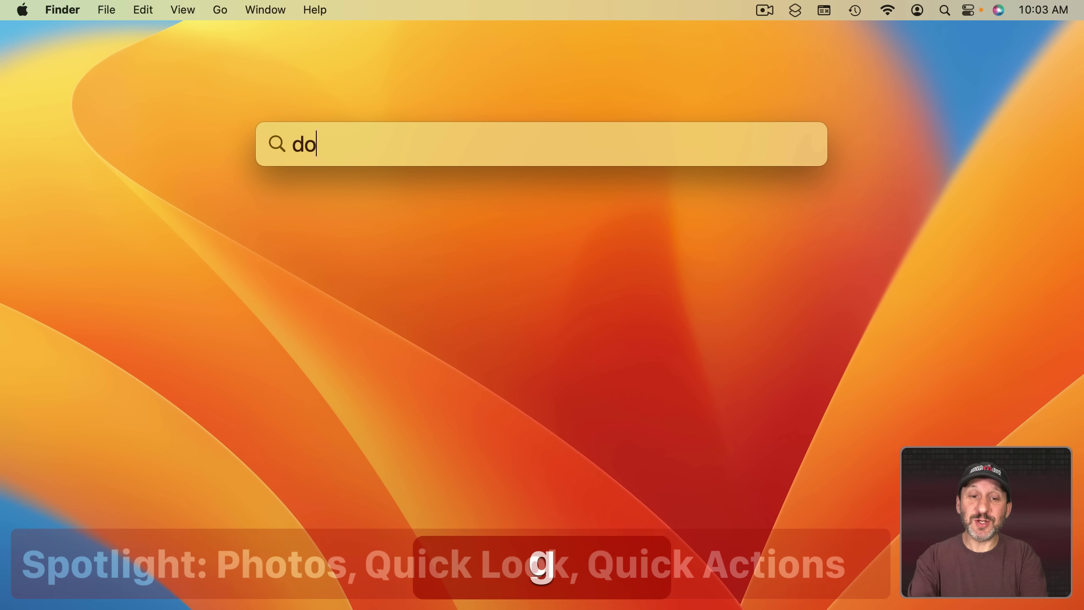
{"action": "scroll", "coordinate": [544, 401], "scroll_direction": "down", "scroll_amount": 15}
{"action": "scroll", "coordinate": [543, 401], "scroll_direction": "down", "scroll_amount": 5}
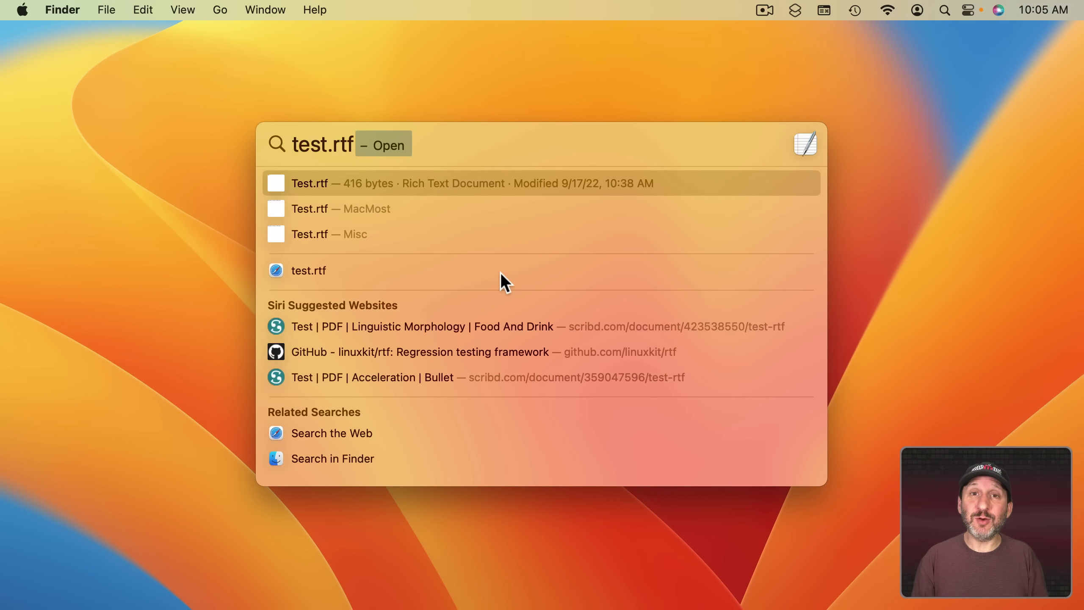
{"action": "key", "text": "Down"}
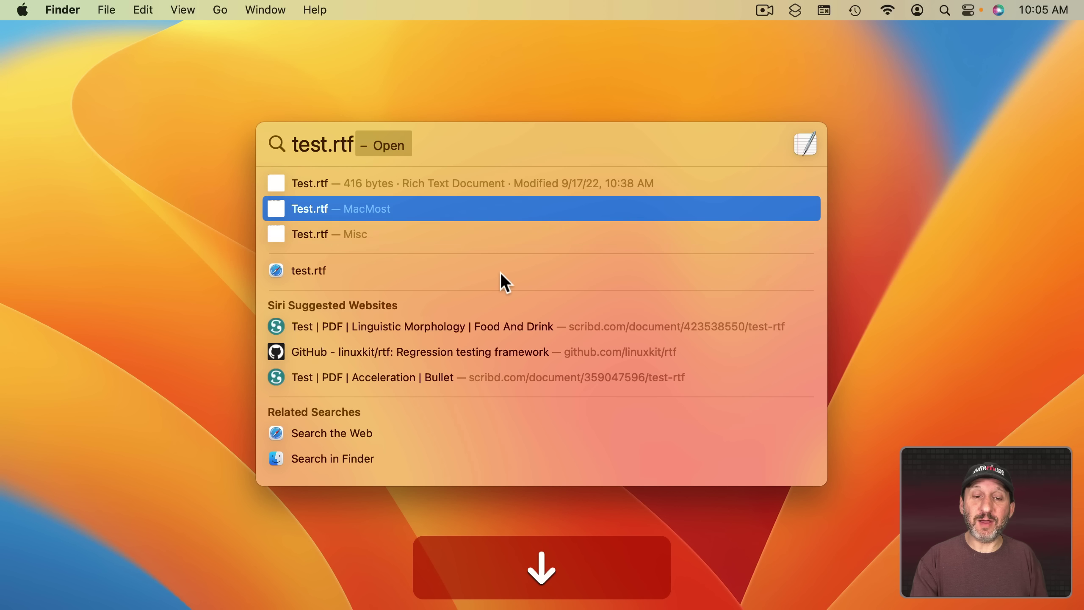
{"action": "key", "text": "Down"}
{"action": "key", "text": "Up"}
{"action": "key", "text": "Up"}
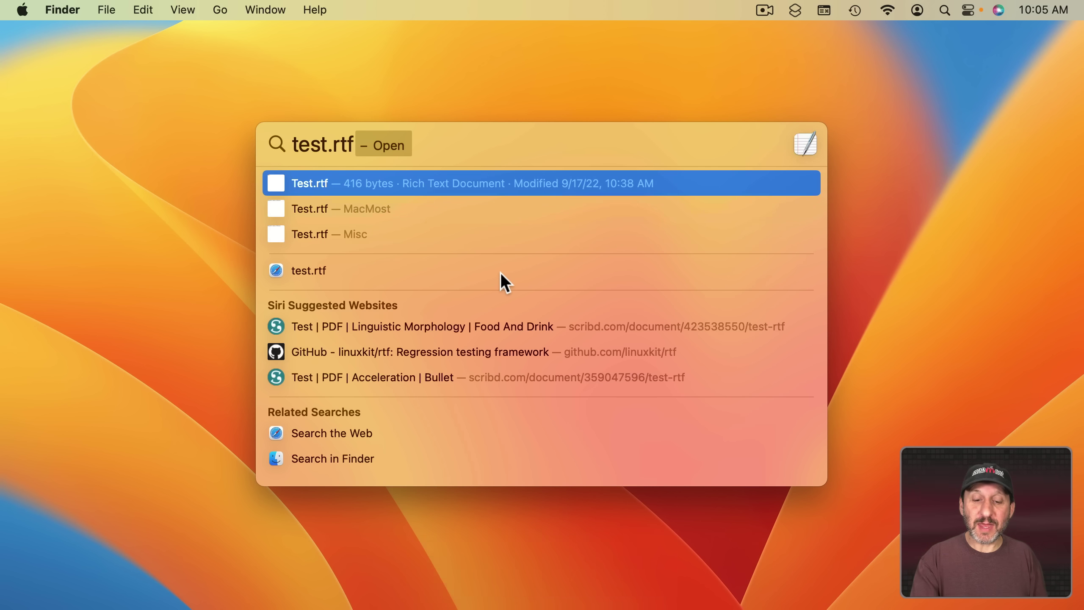
Preview the Test.rtf files in Quick Look and select 'brown fox jumps over' in the preview.
{"action": "key", "text": "space"}
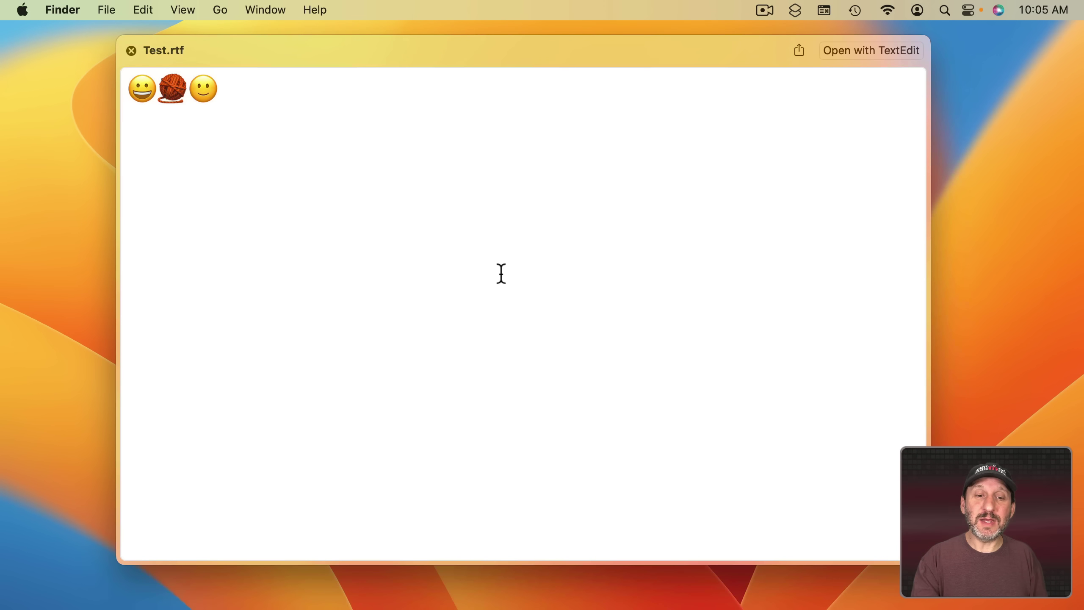
{"action": "key", "text": "Down"}
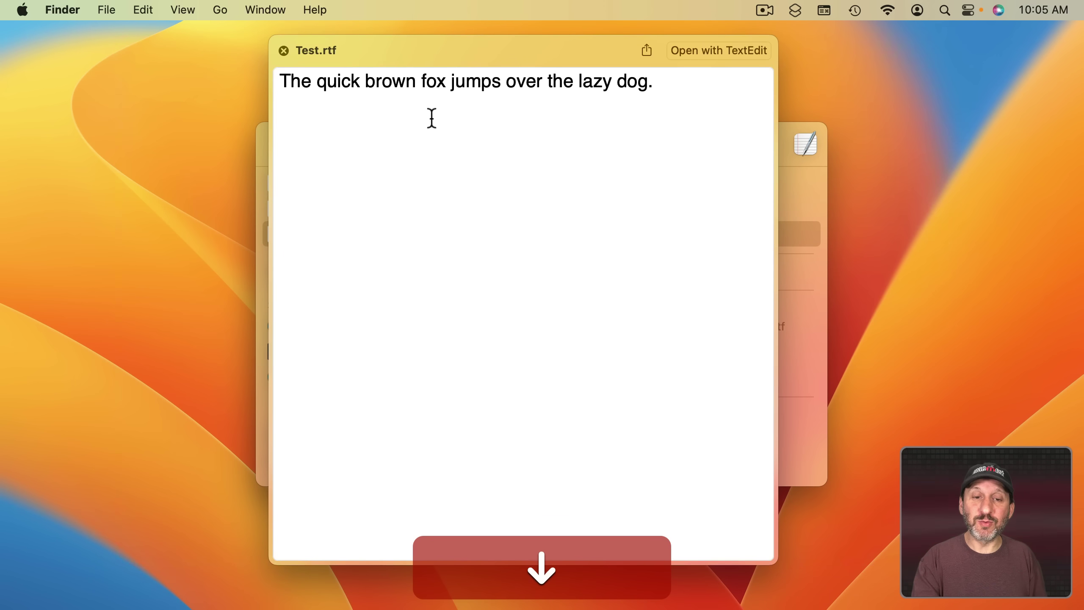
{"action": "left_click_drag", "start_coordinate": [402, 57], "coordinate": [607, 46]}
{"action": "key", "text": "Up"}
{"action": "key", "text": "Down"}
{"action": "key", "text": "Up"}
{"action": "key", "text": "Down"}
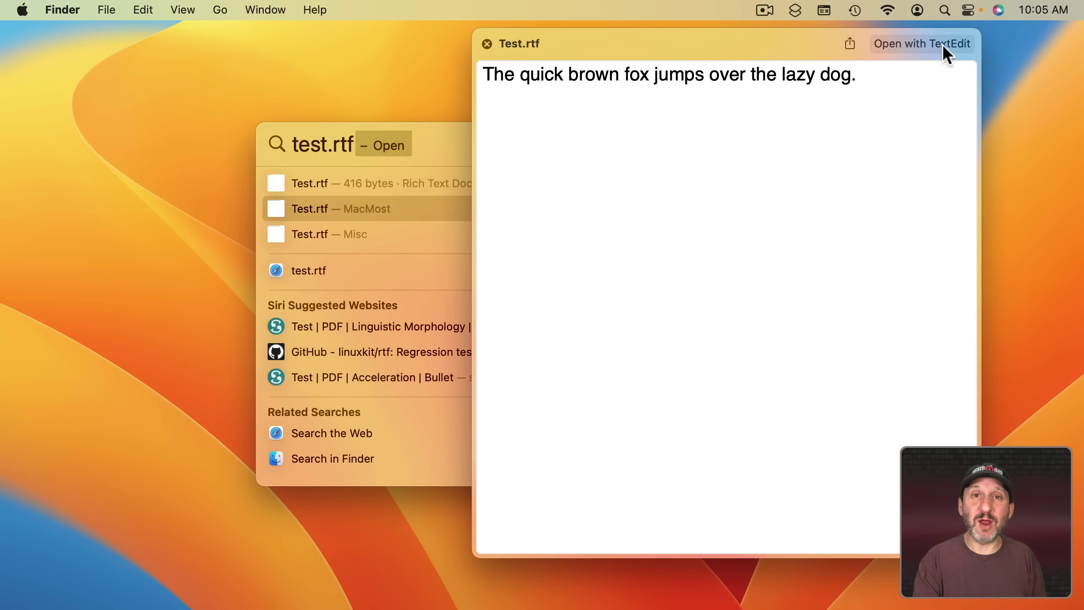
{"action": "double_click", "coordinate": [725, 73]}
{"action": "left_click_drag", "start_coordinate": [726, 73], "coordinate": [592, 80]}
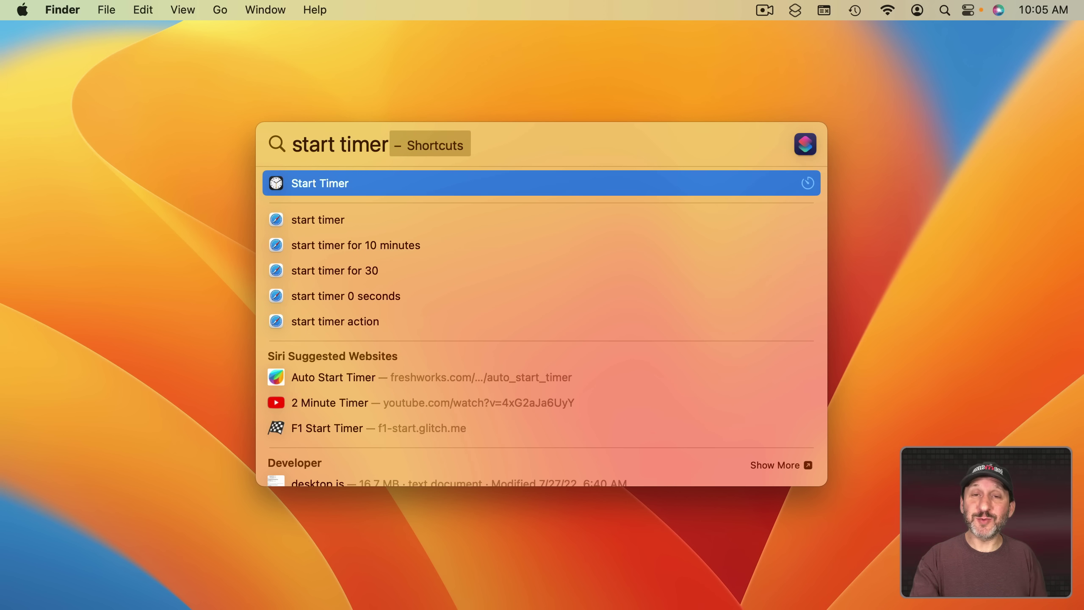
Run the Start Timer shortcut, then show the Shortcuts menu-bar list.
{"action": "key", "text": "Return"}
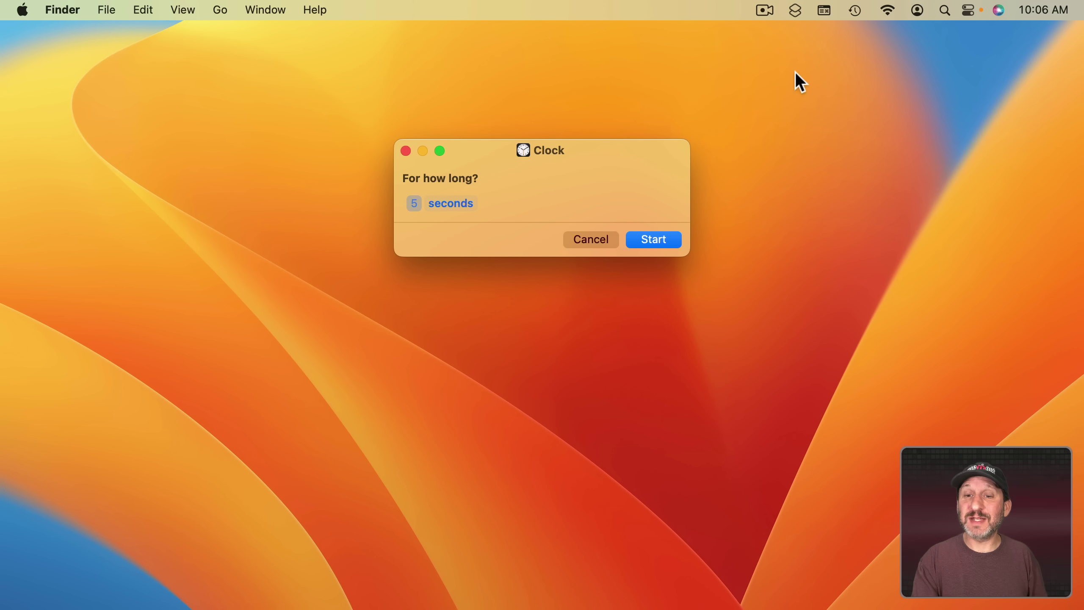
{"action": "left_click", "coordinate": [794, 10]}
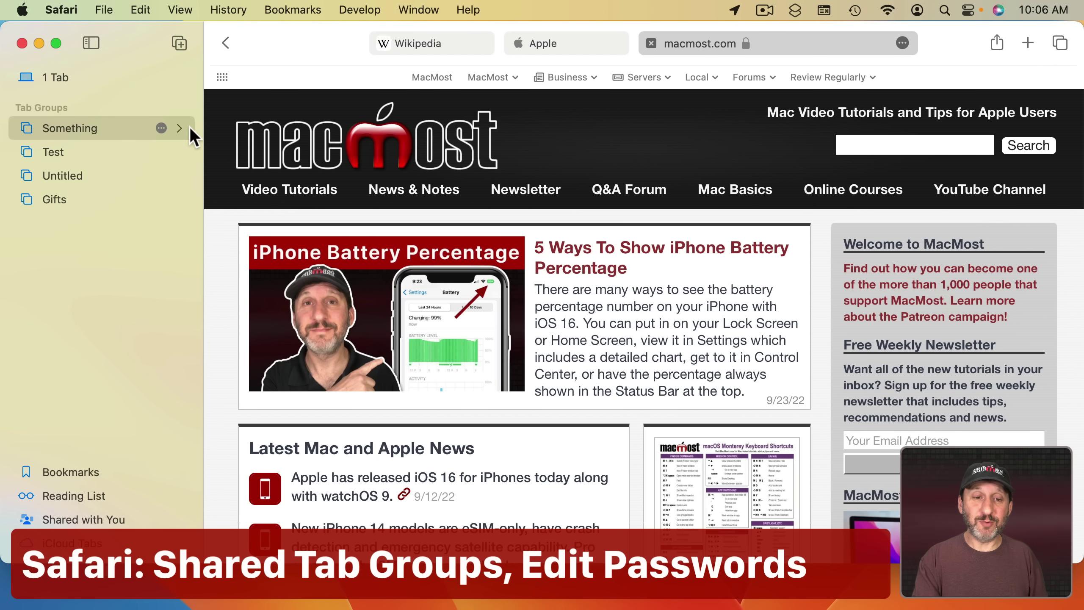
Open the Something tab group's options, then show Other Options for the suggested strong password.
{"action": "left_click", "coordinate": [162, 128]}
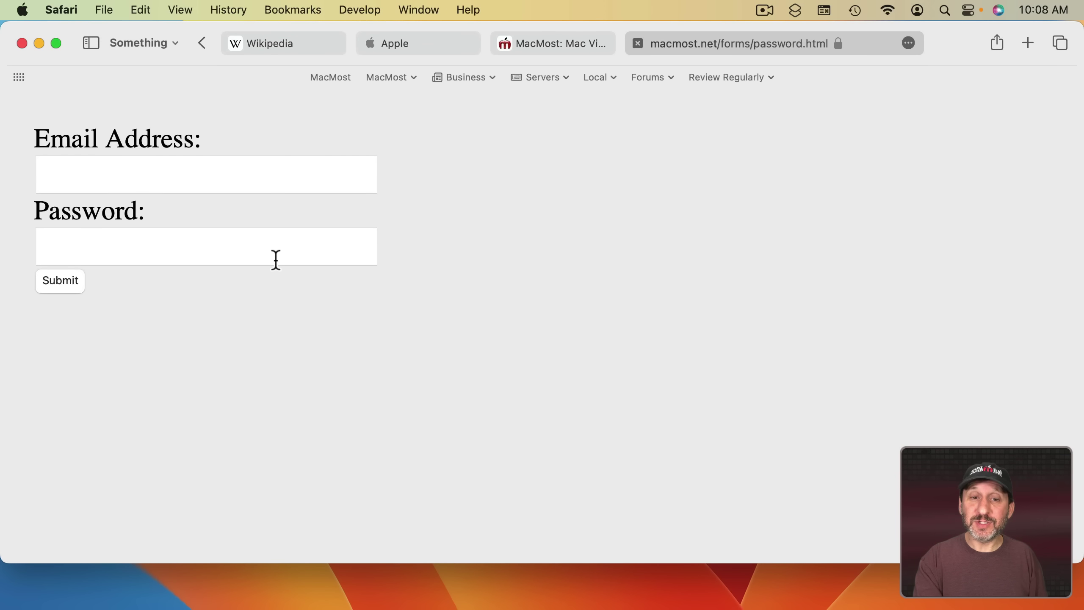
{"action": "left_click", "coordinate": [211, 251]}
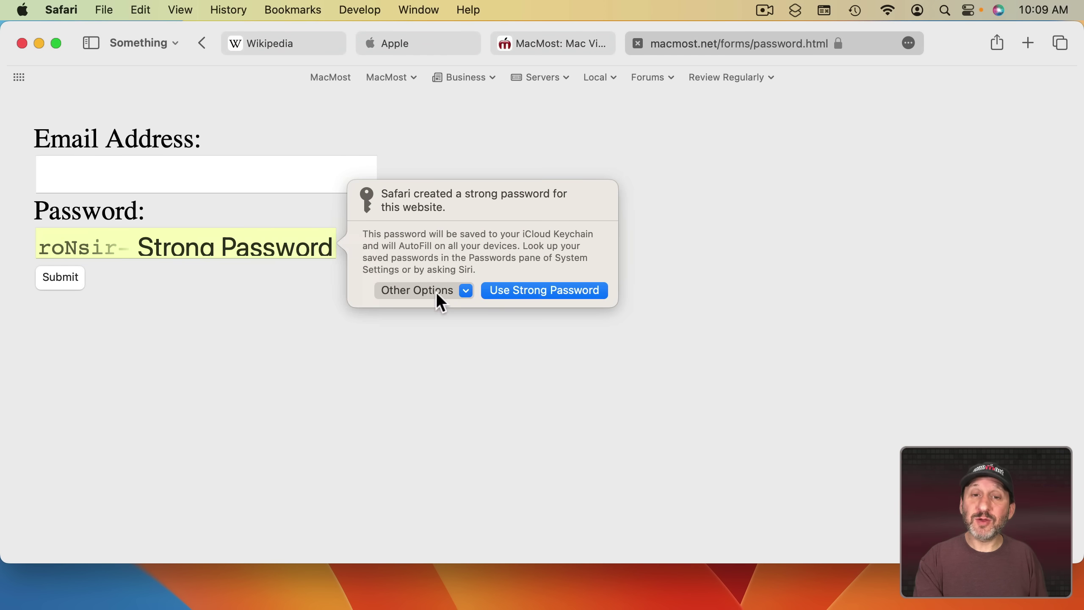
{"action": "left_click", "coordinate": [439, 292]}
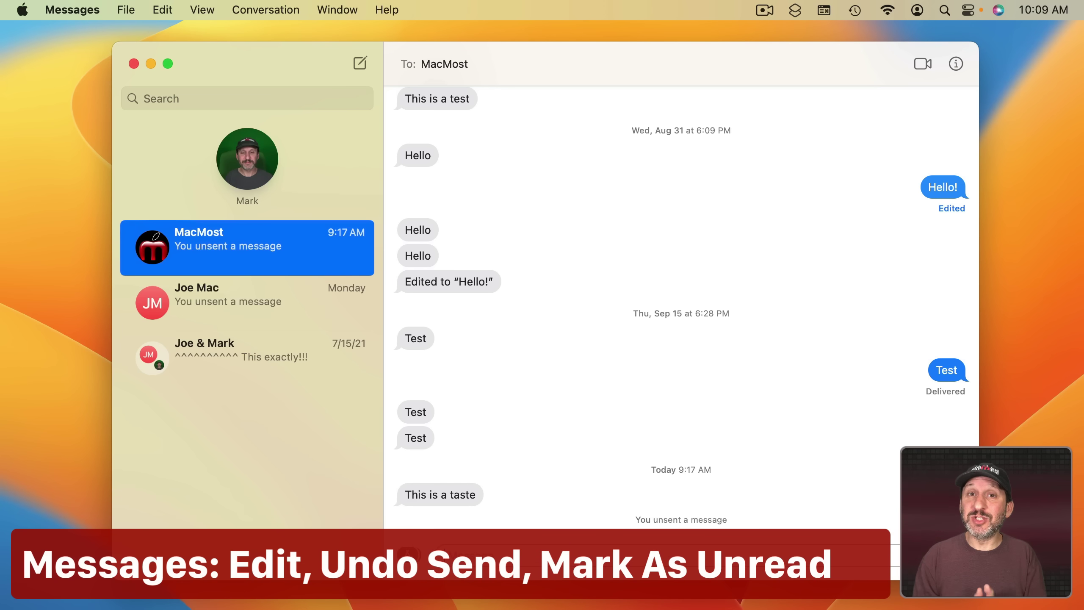
Send the message 'This is a vest' to MacMost.
{"action": "key", "text": "shift+t"}
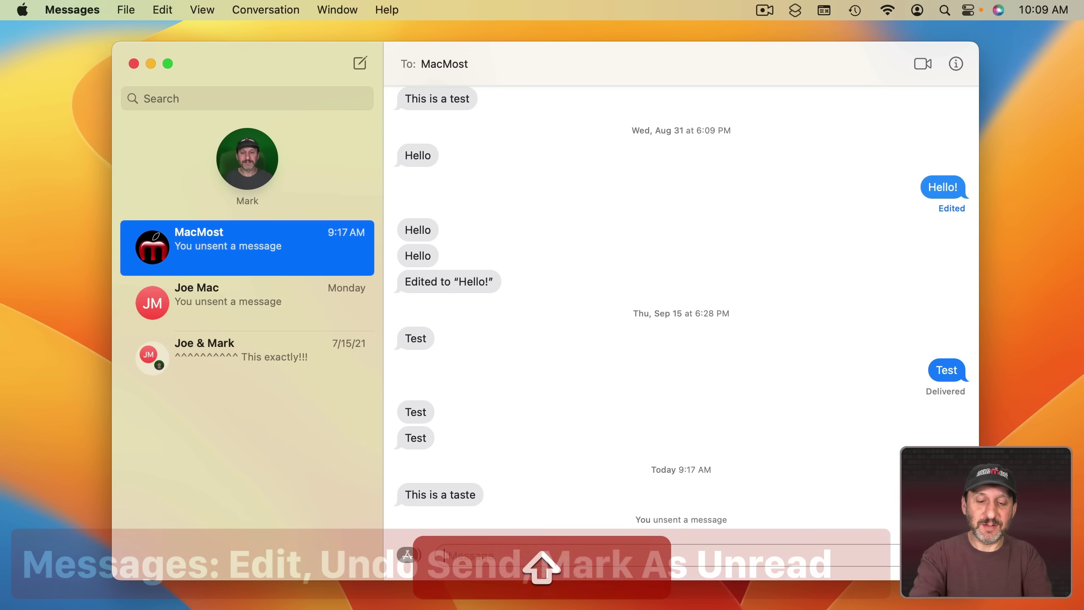
{"action": "type", "text": "his is a vest"}
{"action": "key", "text": "Return"}
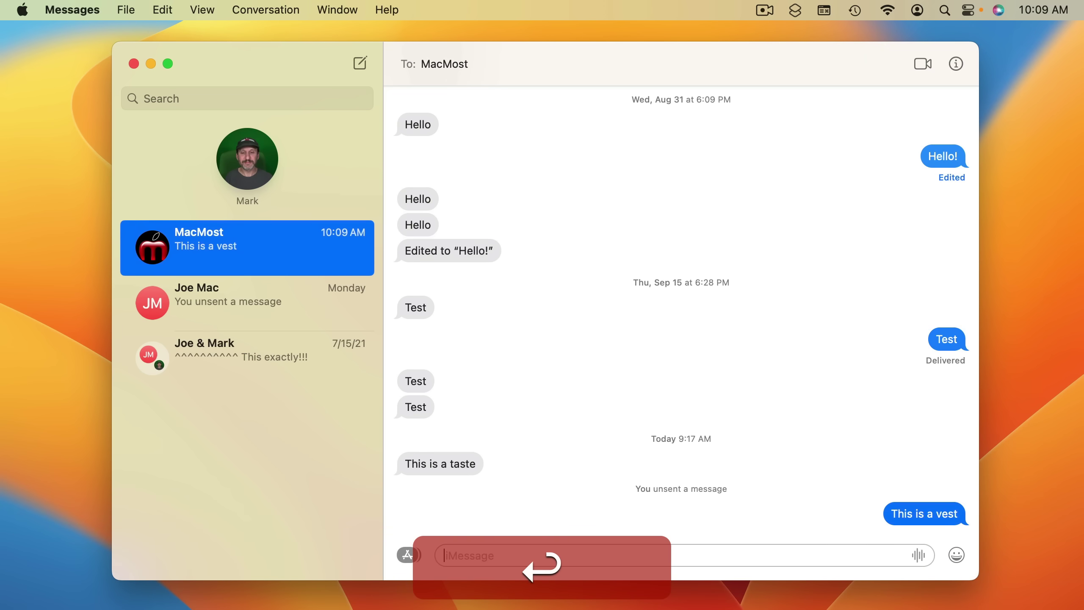
Edit the message to 'This is a test', view its edit history, then unsend it.
{"action": "right_click", "coordinate": [913, 513]}
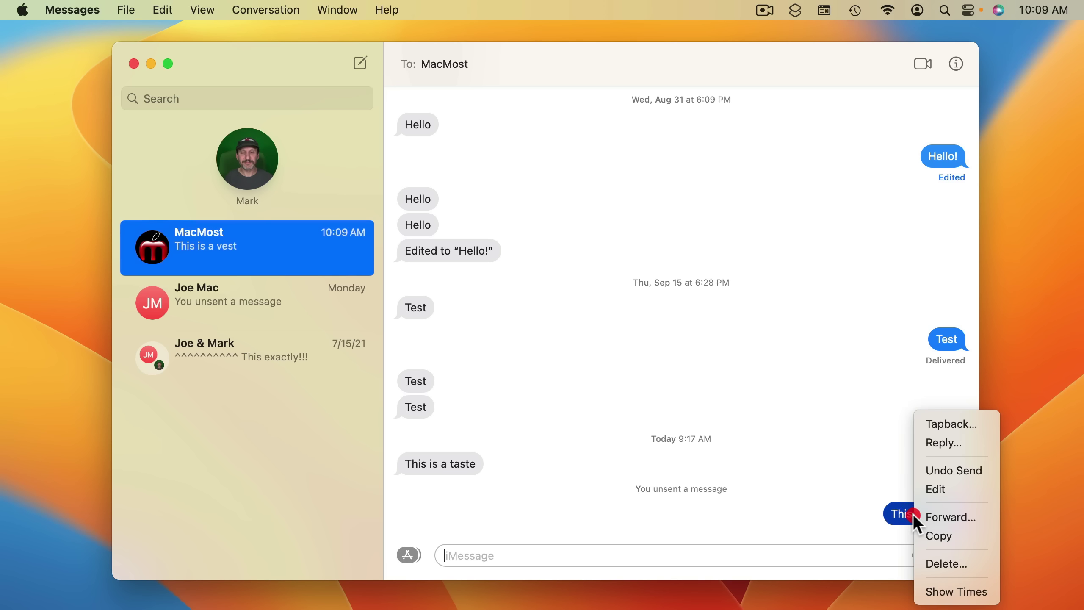
{"action": "left_click", "coordinate": [942, 491]}
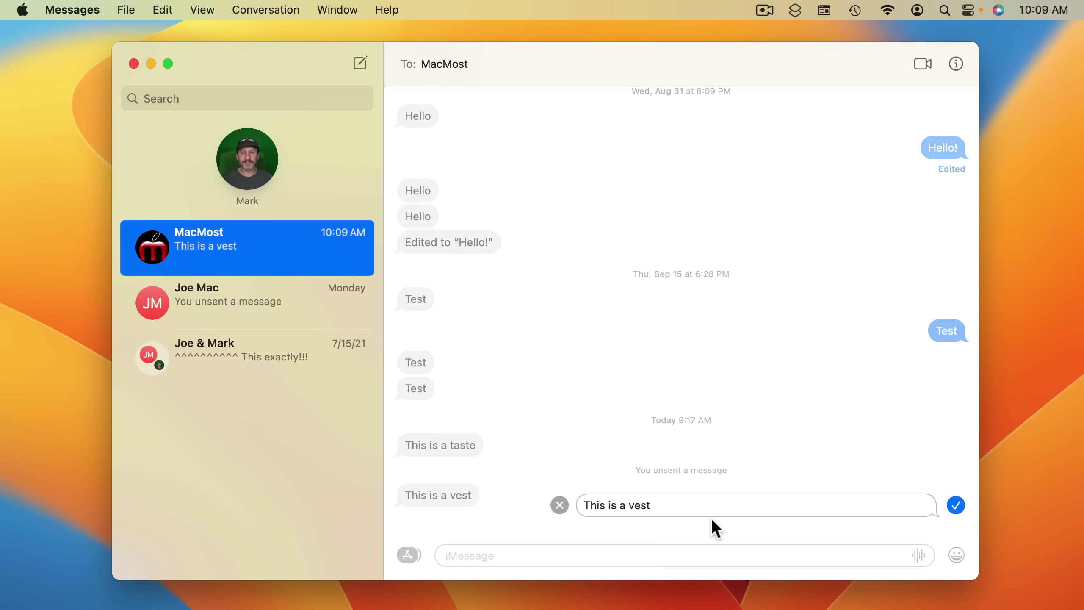
{"action": "double_click", "coordinate": [639, 505]}
{"action": "type", "text": "test"}
{"action": "key", "text": "Return"}
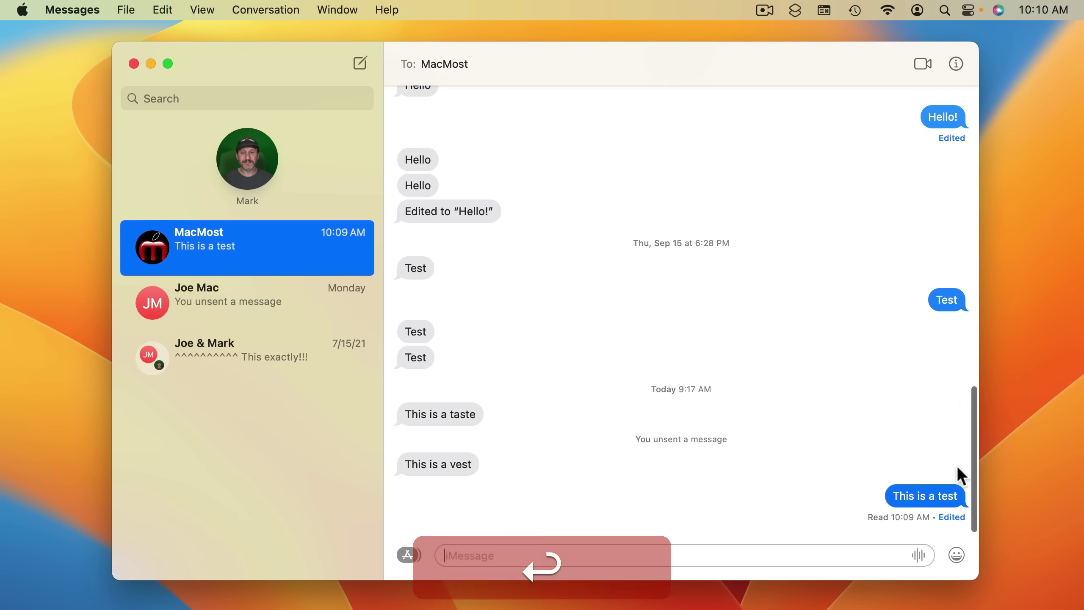
{"action": "left_click", "coordinate": [952, 516]}
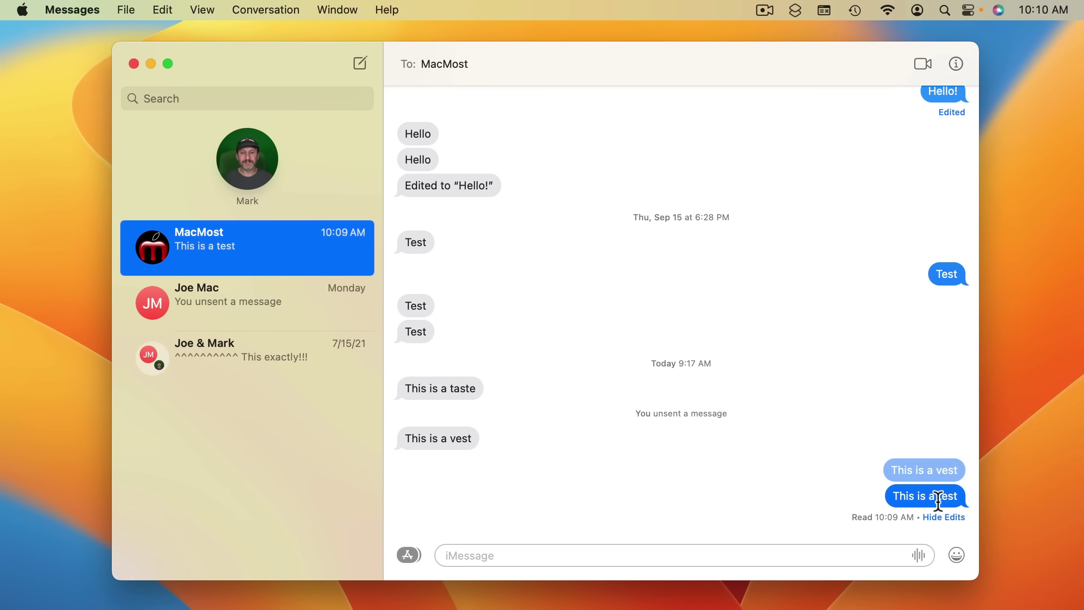
{"action": "right_click", "coordinate": [937, 501]}
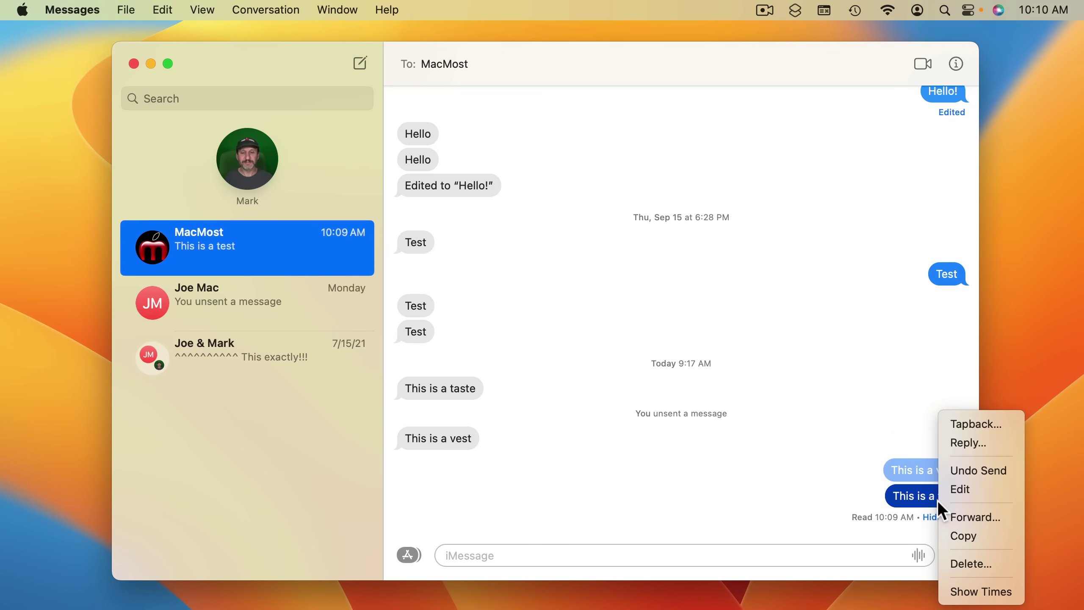
{"action": "left_click", "coordinate": [968, 474]}
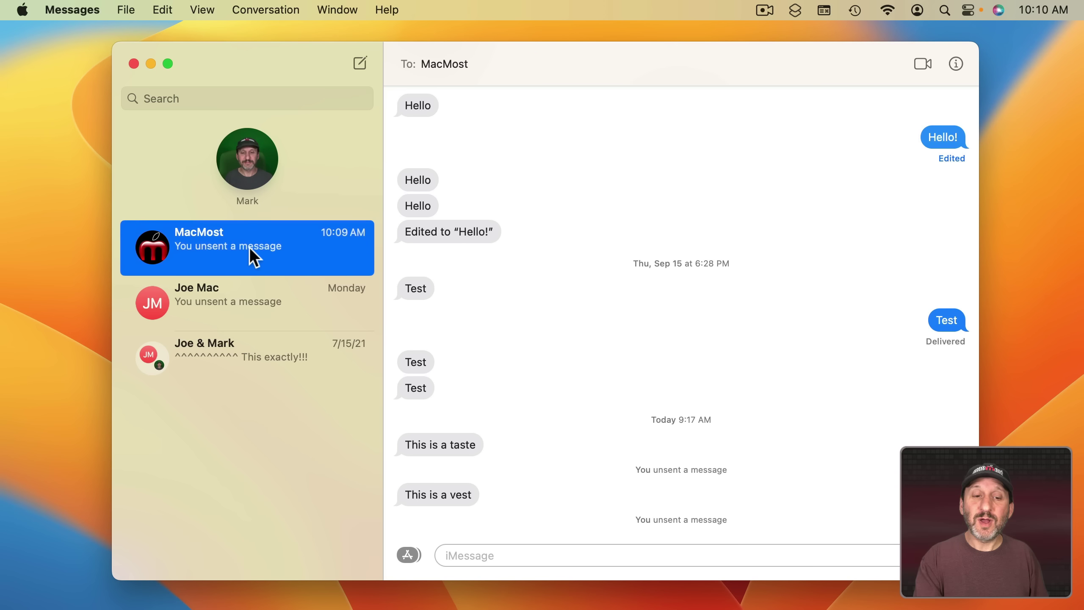
Mark the MacMost conversation as unread, then reopen it.
{"action": "right_click", "coordinate": [191, 248]}
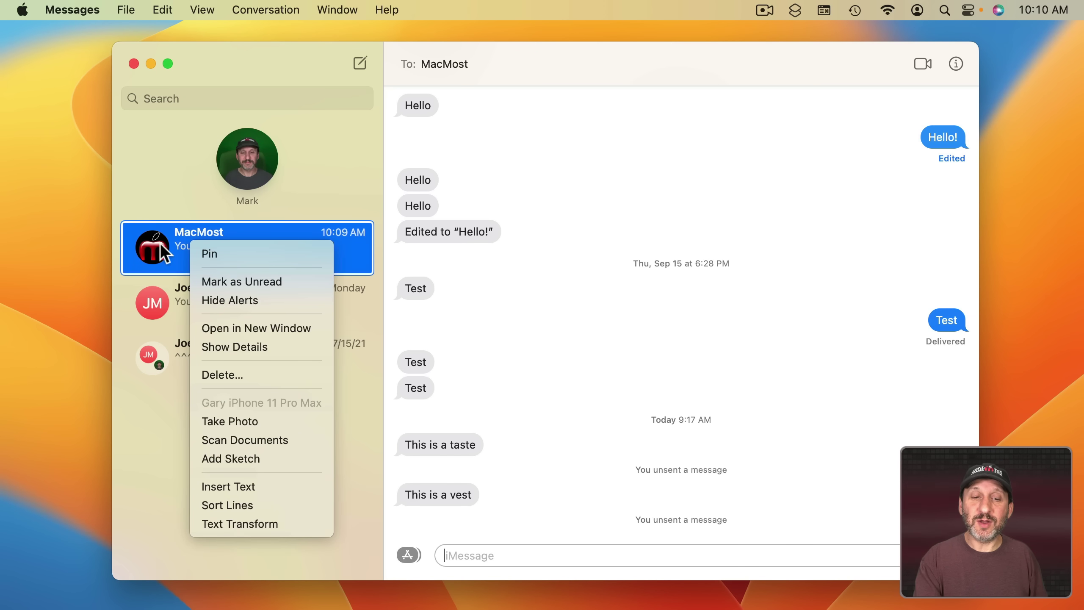
{"action": "left_click", "coordinate": [241, 282]}
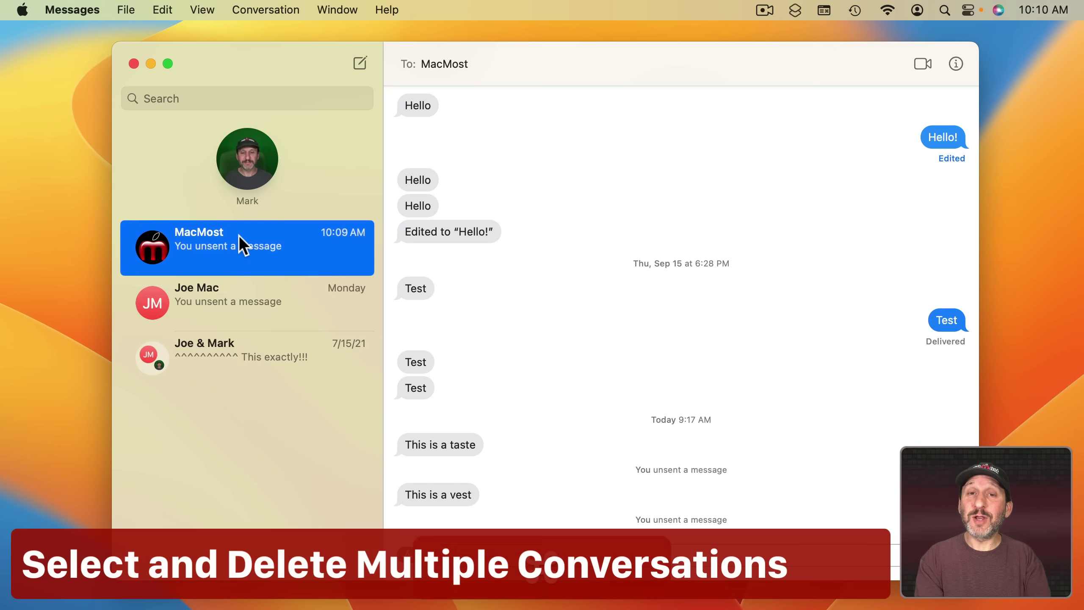
{"action": "left_click", "coordinate": [211, 233]}
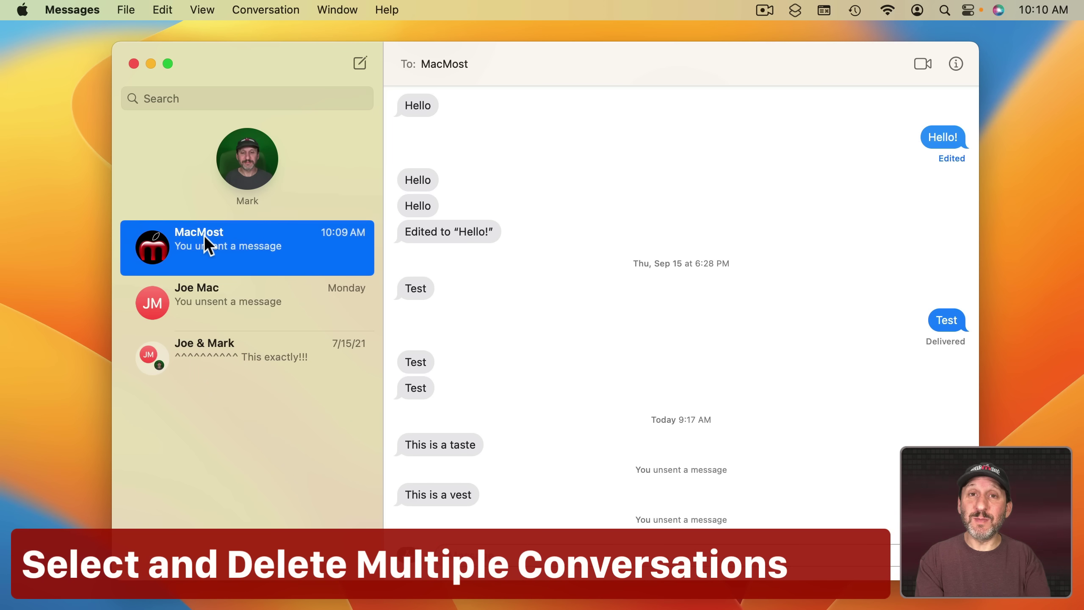
Select all three conversations and choose Conversation > Delete Conversations….
{"action": "left_click", "coordinate": [246, 345], "text": "super"}
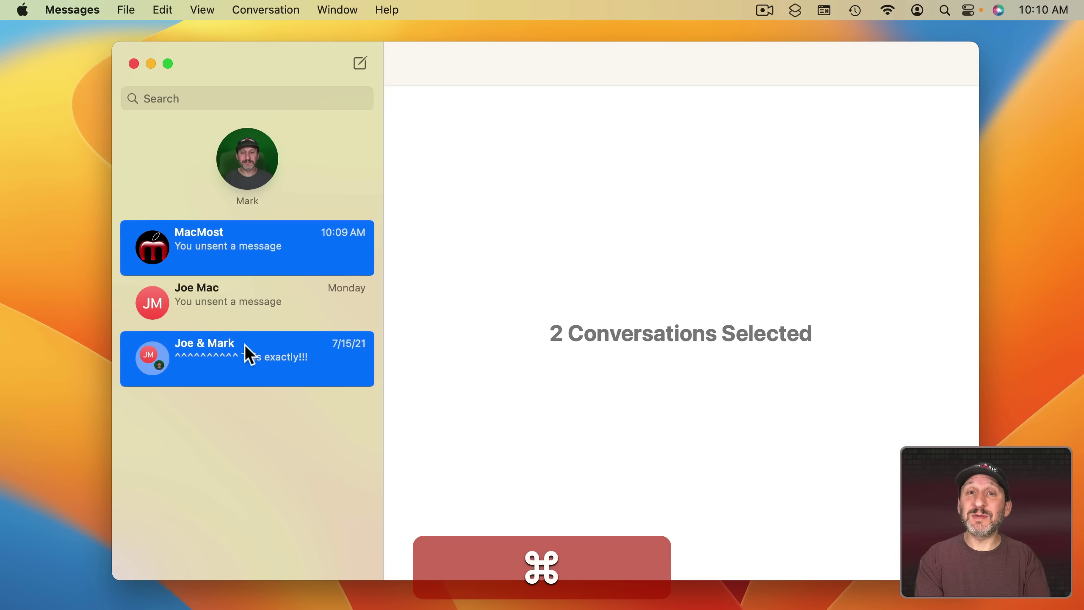
{"action": "left_click", "coordinate": [238, 303], "text": "super"}
{"action": "left_click", "coordinate": [252, 403]}
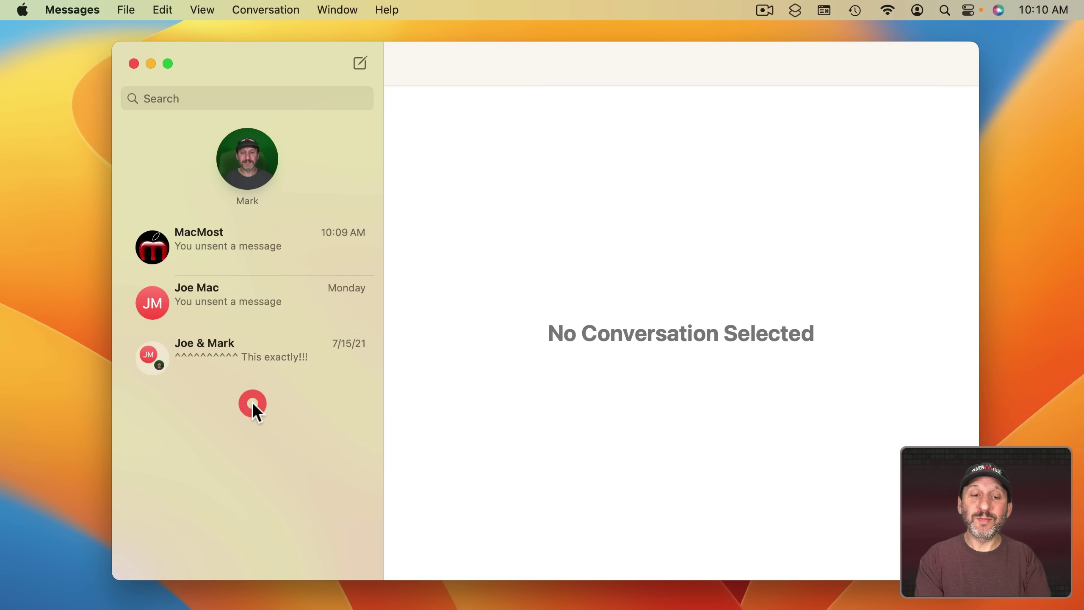
{"action": "left_click", "coordinate": [232, 247]}
{"action": "left_click", "coordinate": [247, 360], "text": "shift"}
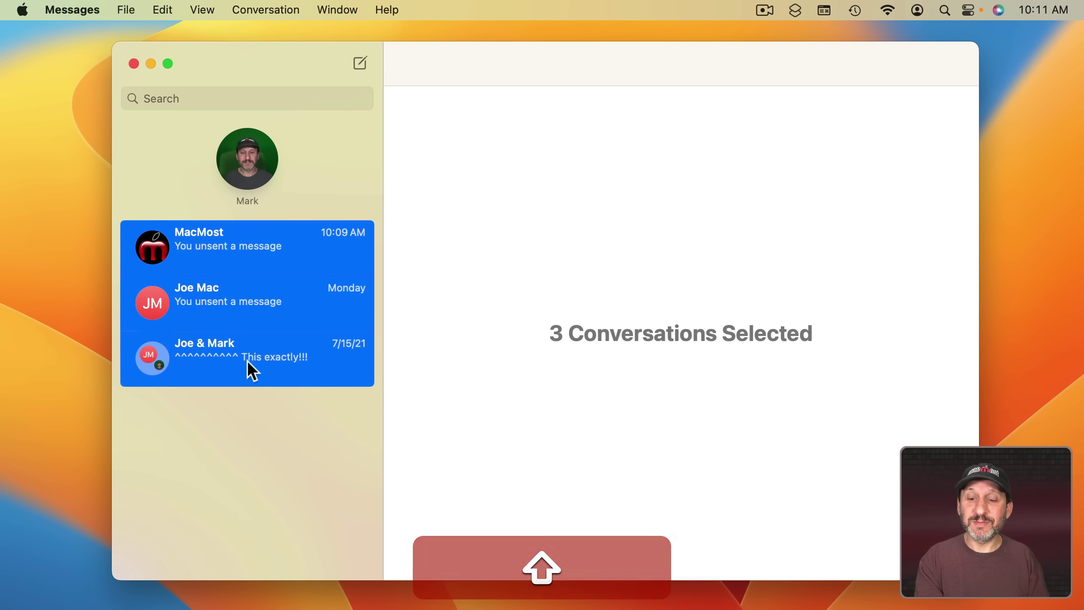
{"action": "left_click", "coordinate": [266, 9]}
{"action": "left_click", "coordinate": [273, 144]}
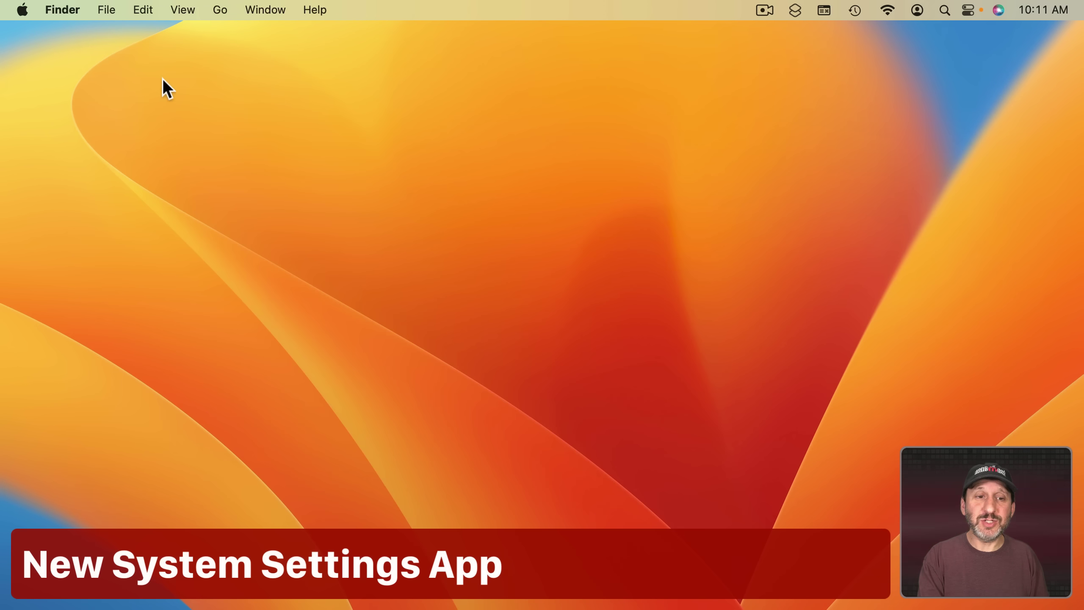
Open System Settings from the Apple menu and browse the Control Center settings.
{"action": "left_click", "coordinate": [23, 10]}
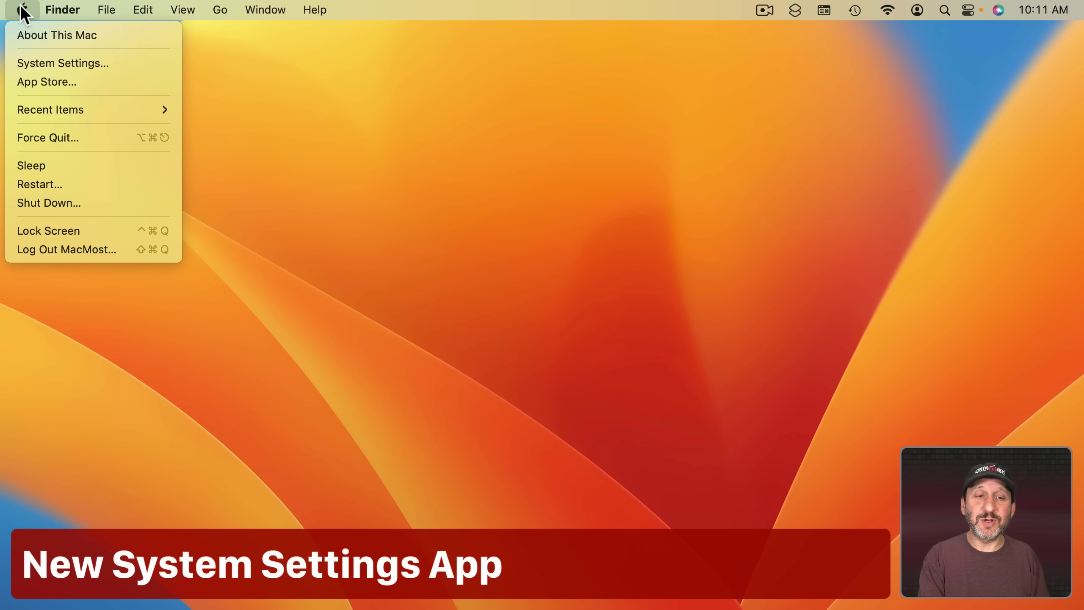
{"action": "left_click", "coordinate": [37, 62]}
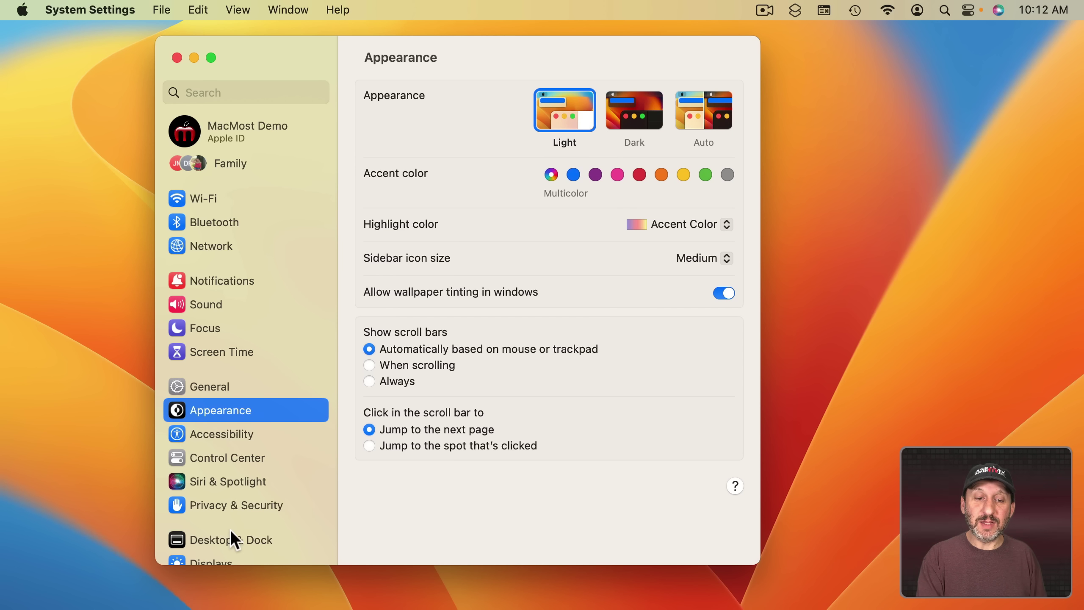
{"action": "left_click", "coordinate": [222, 457]}
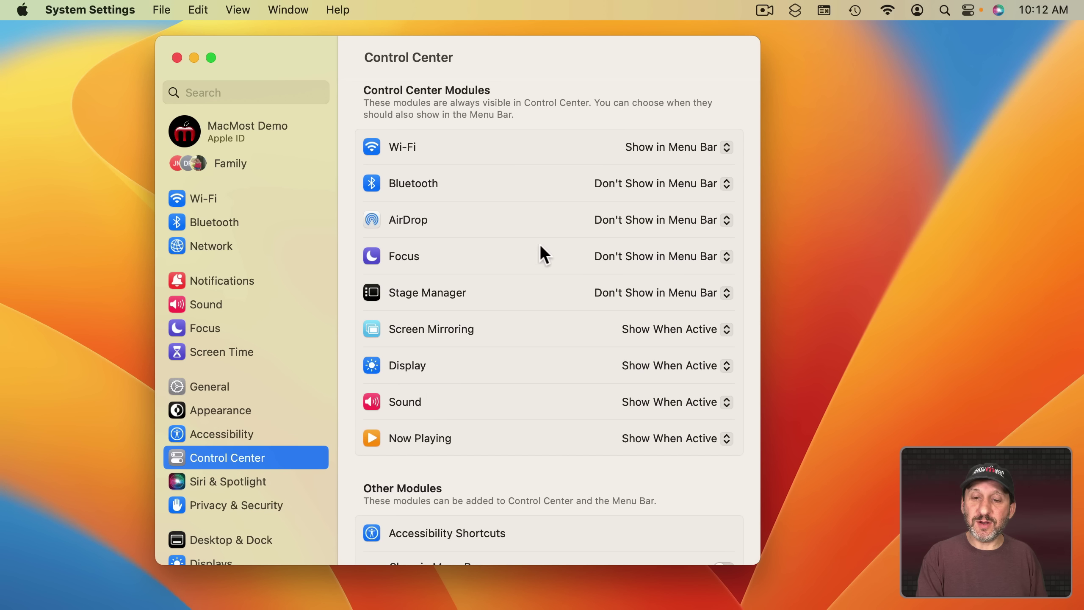
{"action": "scroll", "coordinate": [546, 367], "scroll_direction": "down", "scroll_amount": 15}
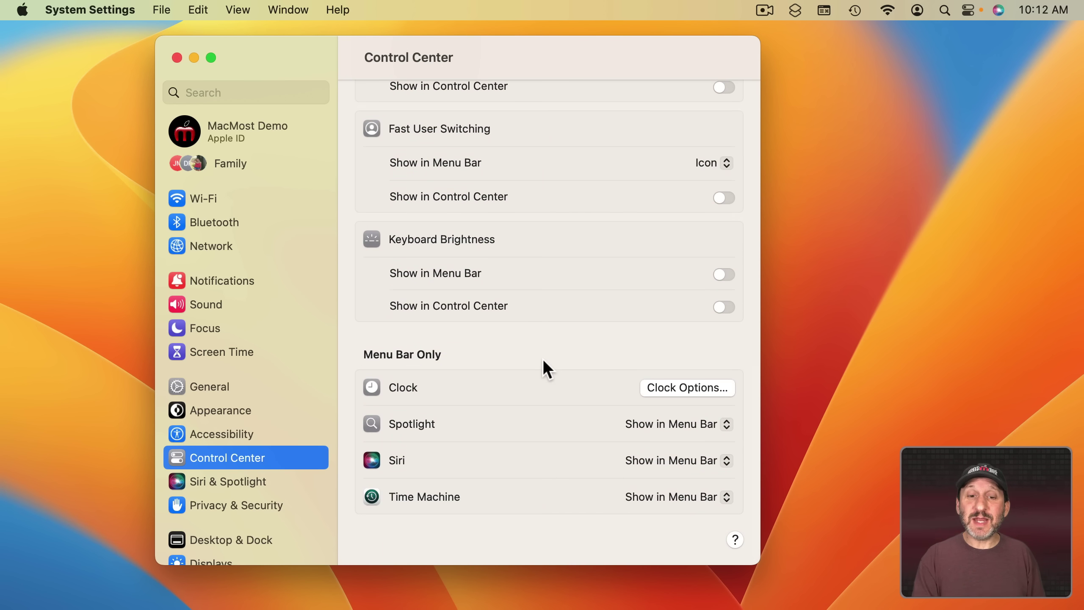
{"action": "scroll", "coordinate": [535, 230], "scroll_direction": "up", "scroll_amount": 15}
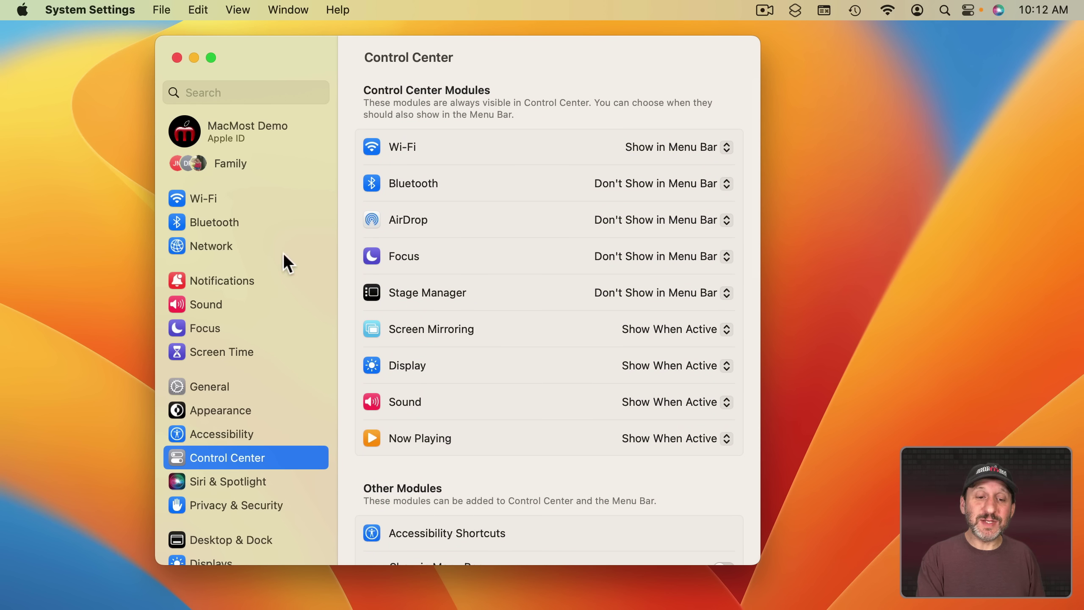
{"action": "scroll", "coordinate": [258, 397], "scroll_direction": "down", "scroll_amount": 10}
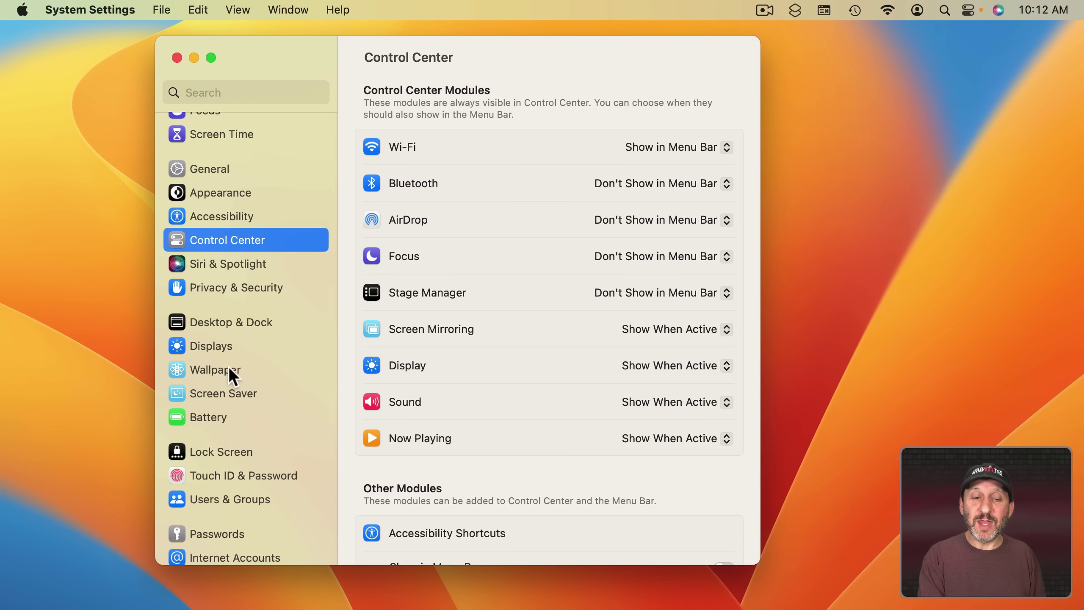
Look through the Wallpaper and Screen Saver settings, ending on General.
{"action": "left_click", "coordinate": [220, 369]}
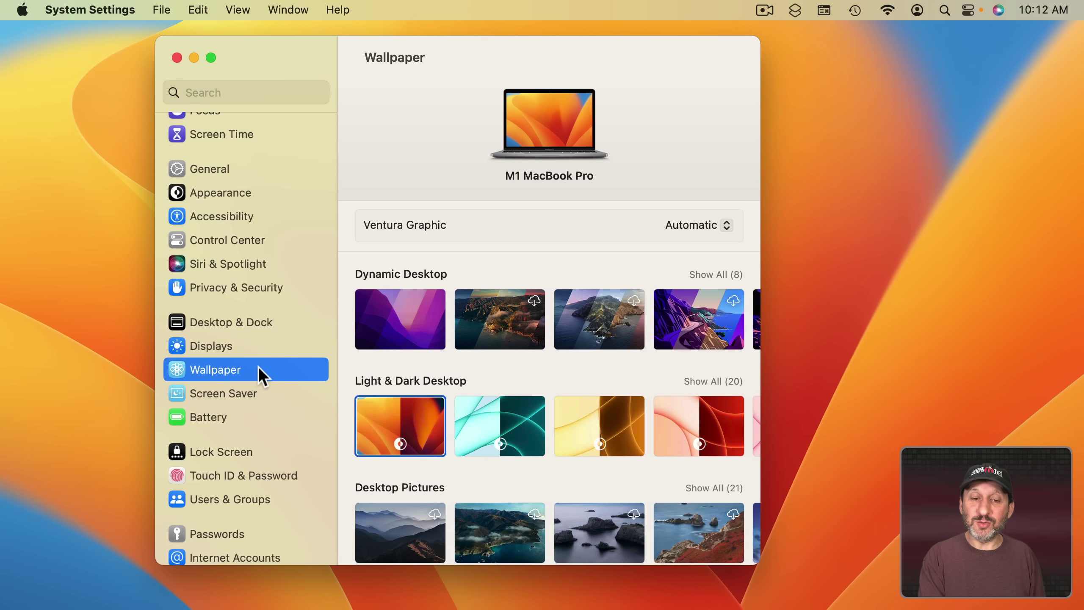
{"action": "left_click", "coordinate": [234, 389]}
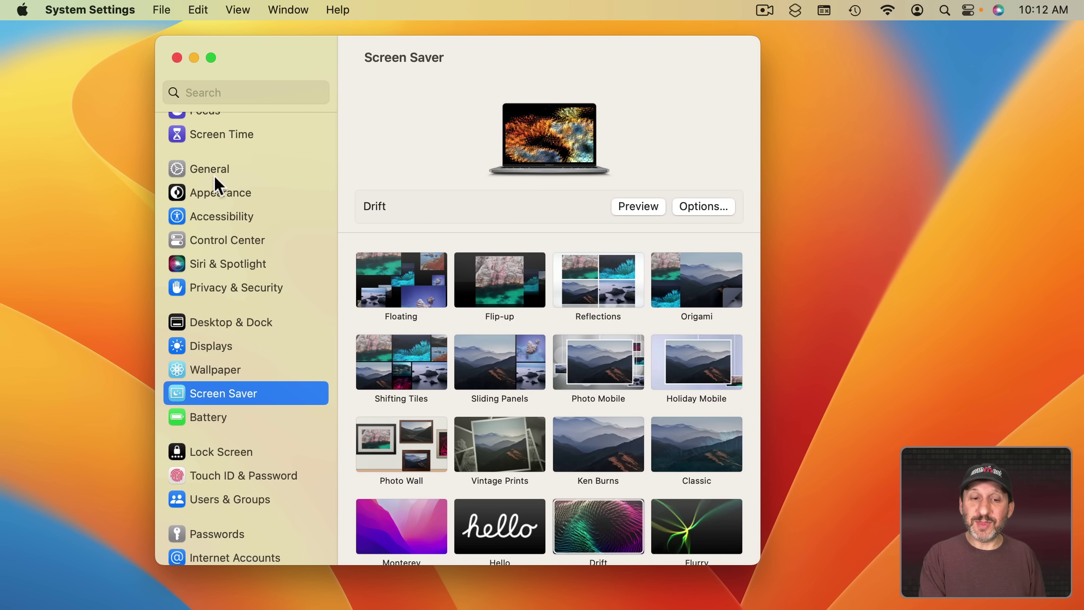
{"action": "left_click", "coordinate": [217, 171]}
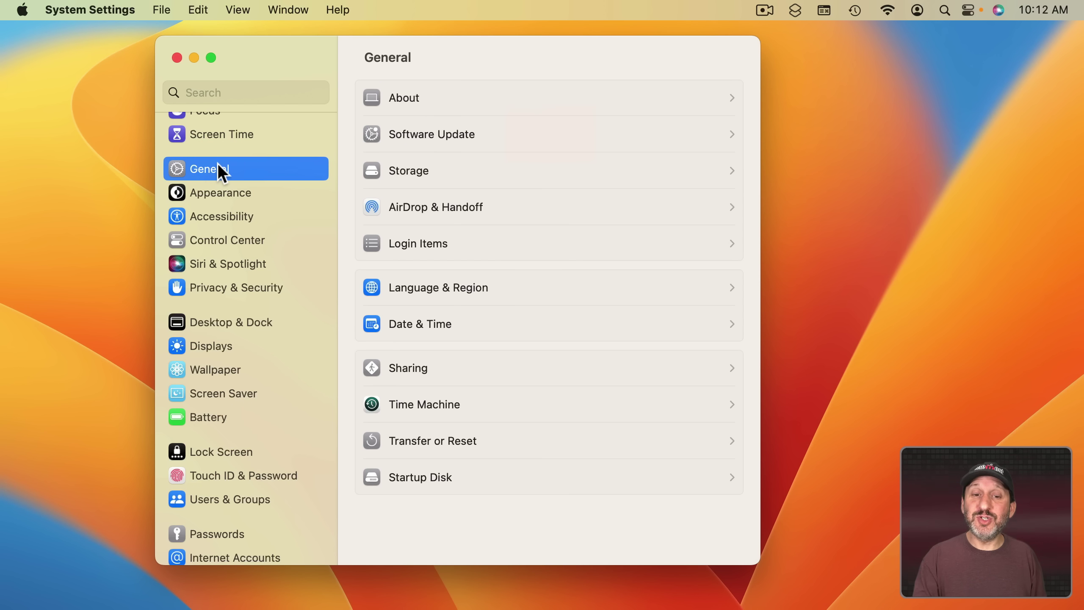
{"action": "scroll", "coordinate": [303, 317], "scroll_direction": "up", "scroll_amount": 5}
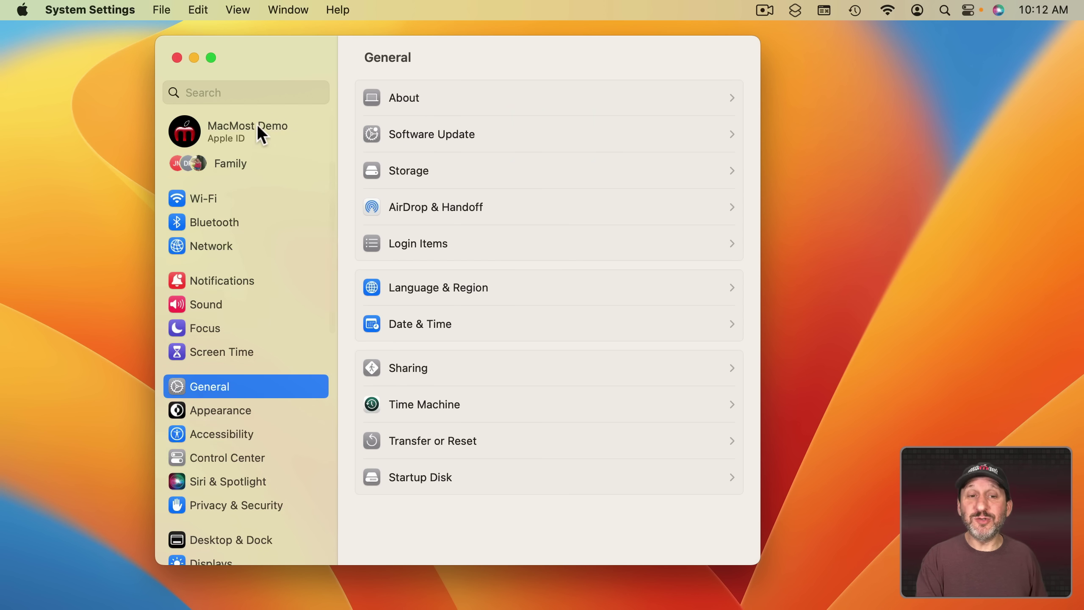
Search the settings for 'keyboard' and open Universal Control under Displays.
{"action": "left_click", "coordinate": [224, 90]}
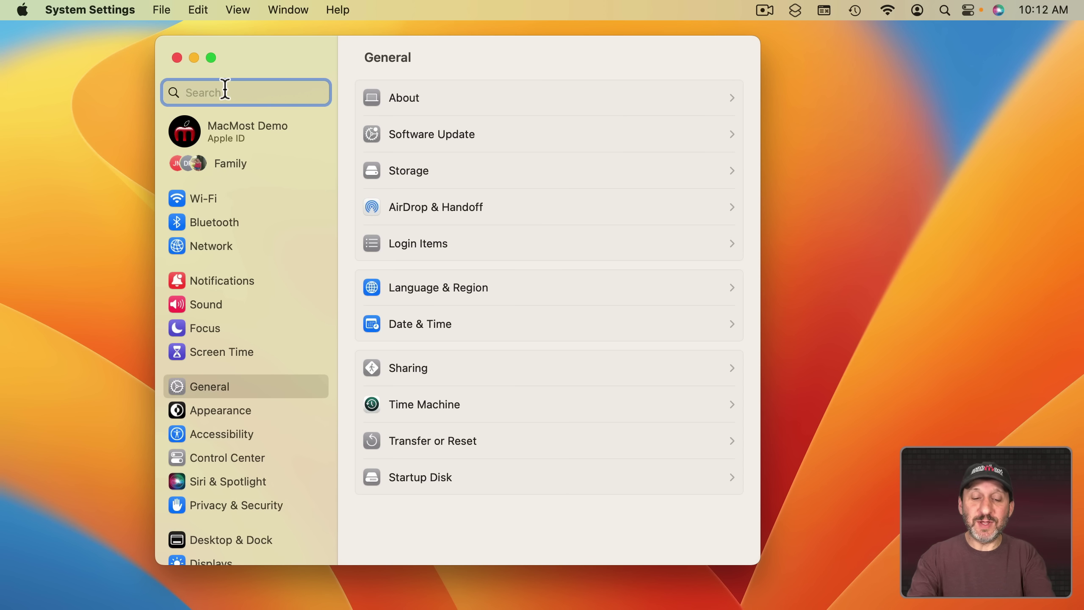
{"action": "type", "text": "keyboar"}
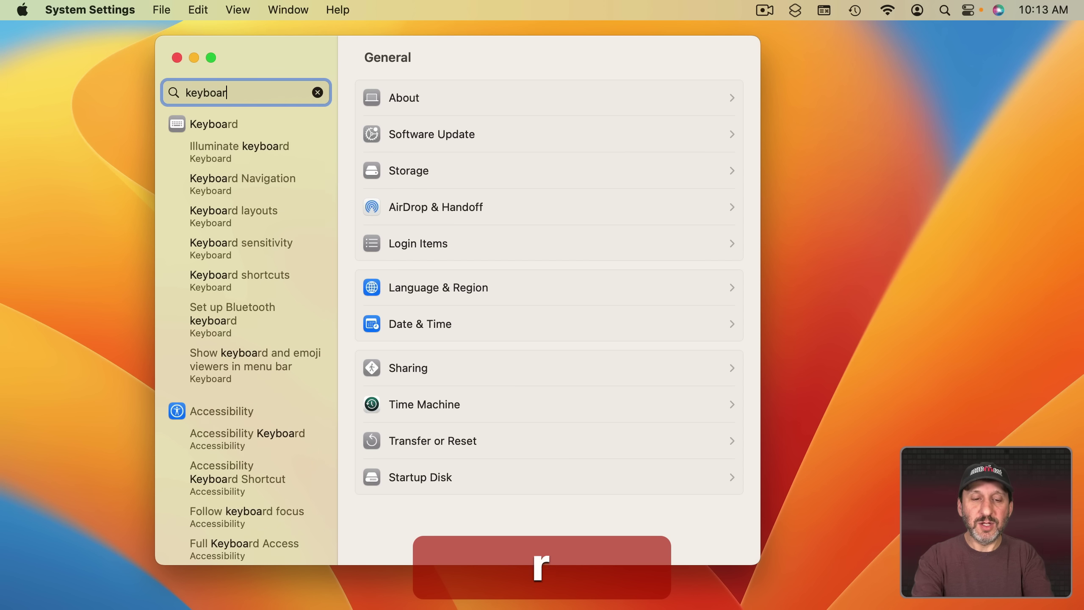
{"action": "type", "text": "d"}
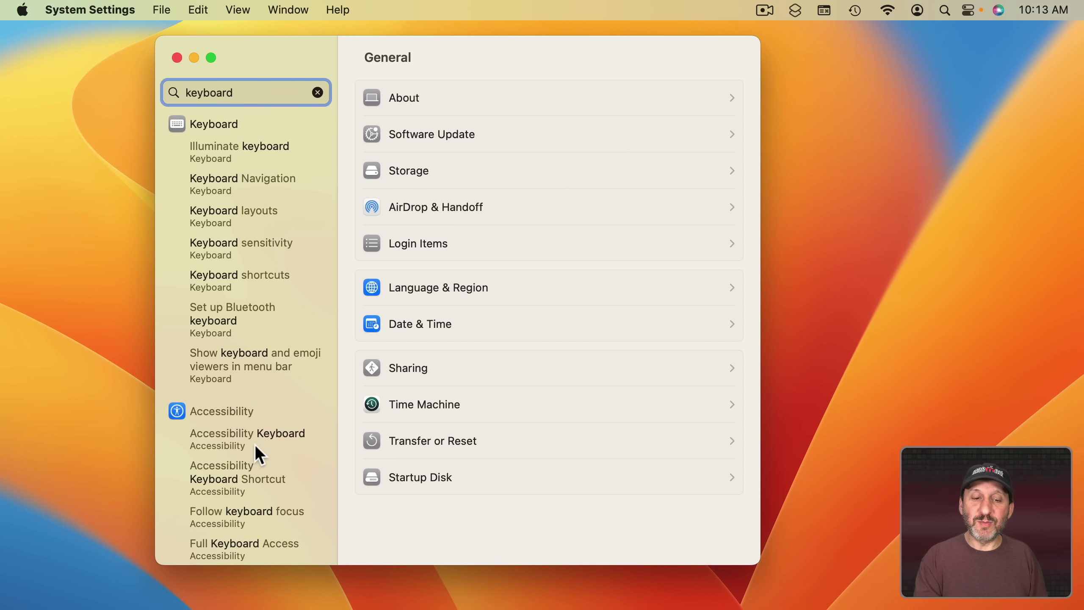
{"action": "scroll", "coordinate": [254, 445], "scroll_direction": "down", "scroll_amount": 15}
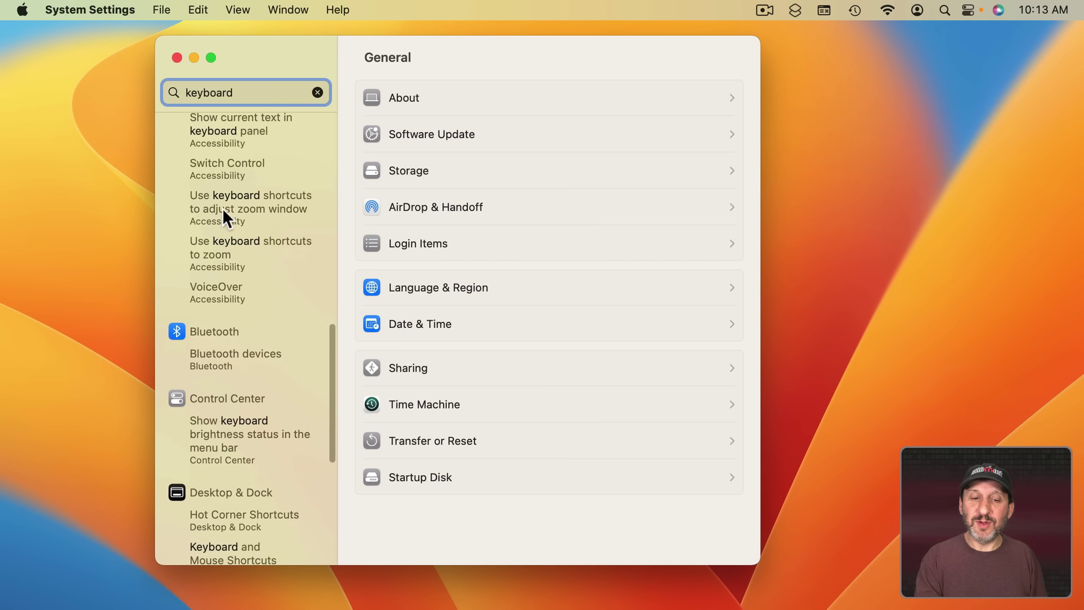
{"action": "scroll", "coordinate": [241, 447], "scroll_direction": "down", "scroll_amount": 10}
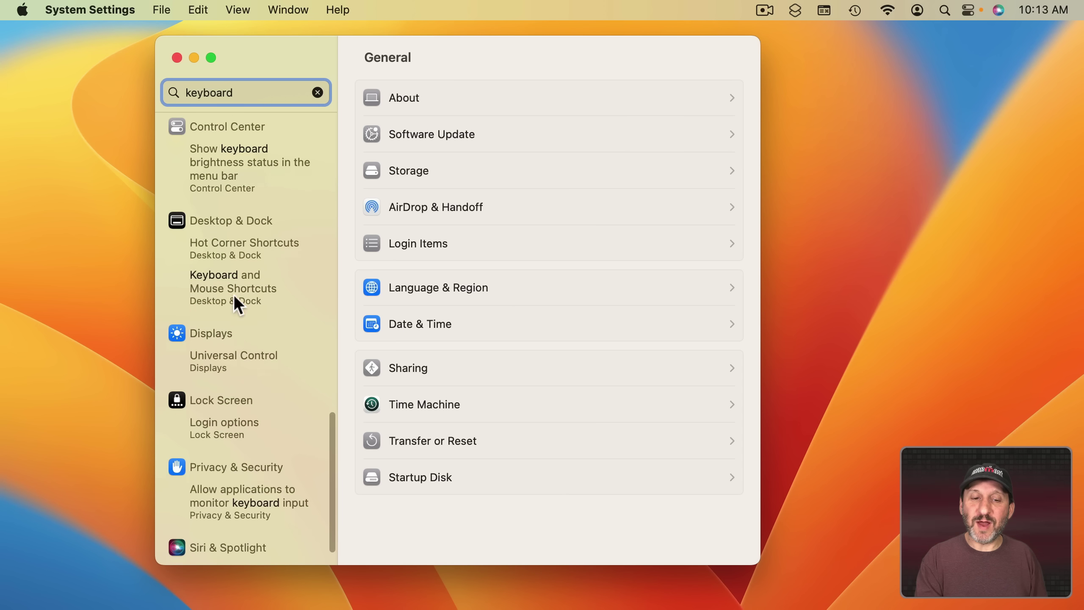
{"action": "left_click", "coordinate": [220, 364]}
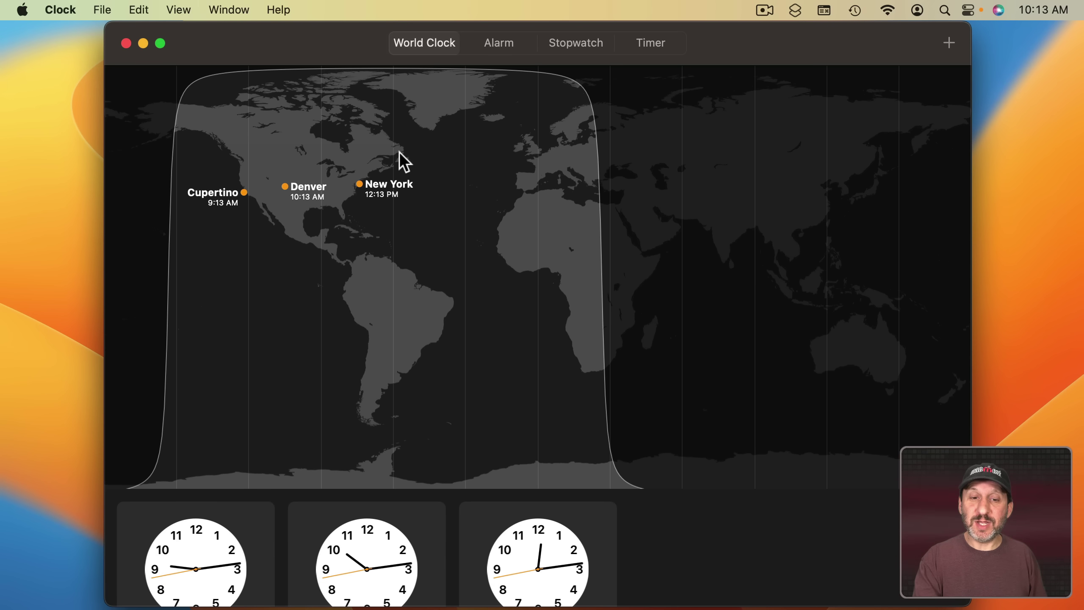
Start a new alarm in the Alarms list and cancel it without saving.
{"action": "mouse_move", "coordinate": [274, 534]}
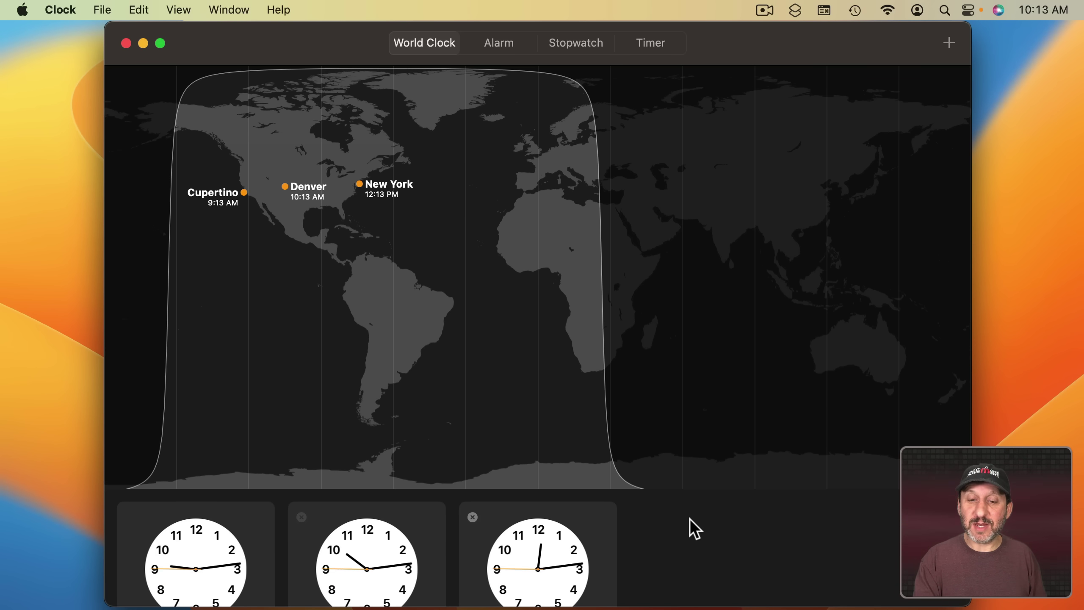
{"action": "left_click", "coordinate": [499, 42]}
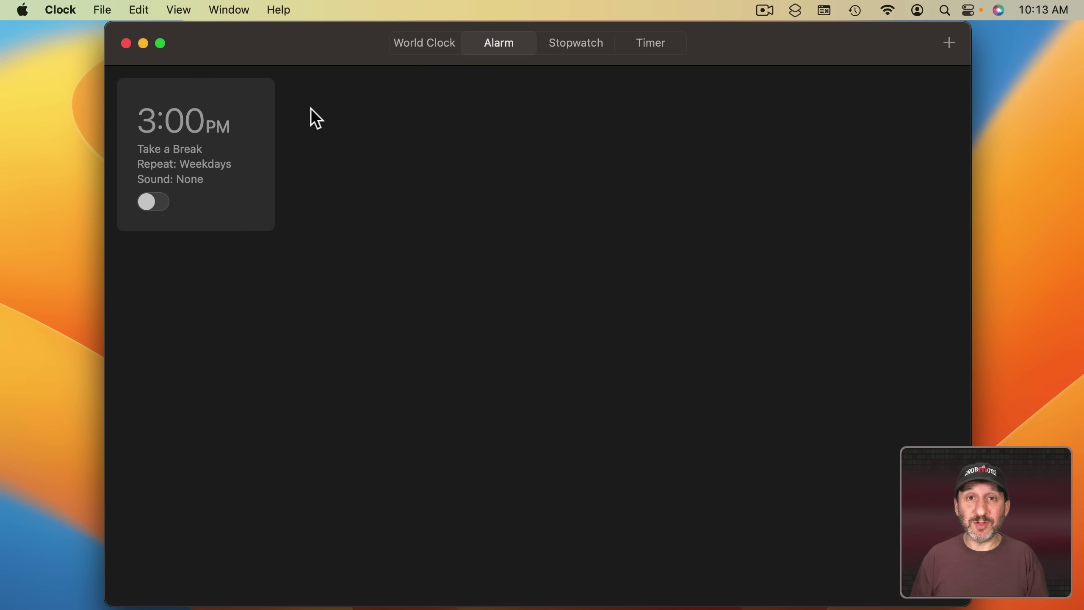
{"action": "left_click", "coordinate": [949, 42]}
{"action": "left_click", "coordinate": [591, 437]}
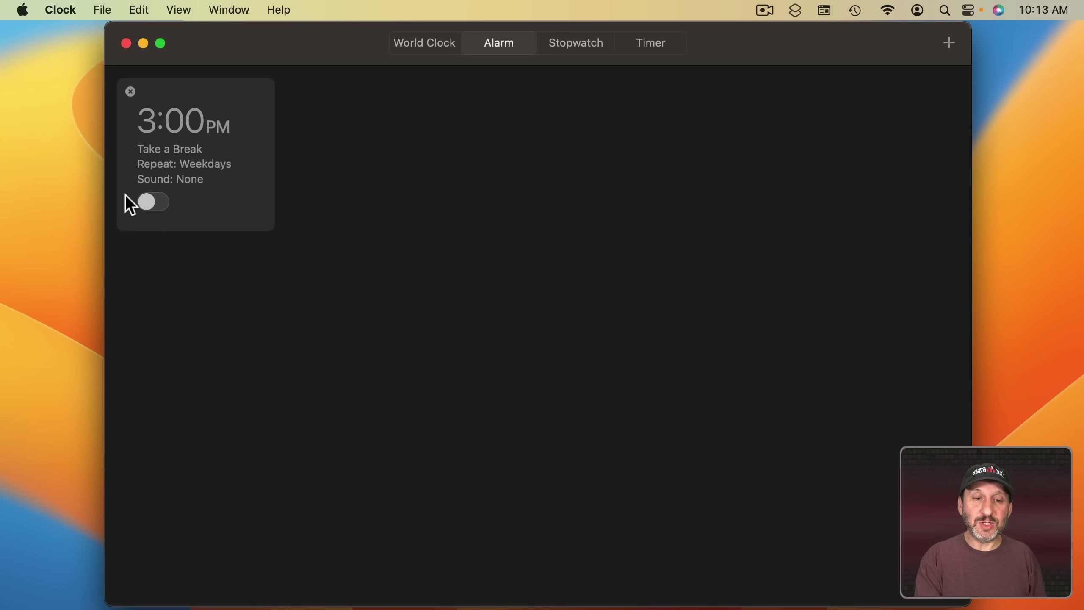
{"action": "left_click", "coordinate": [152, 202]}
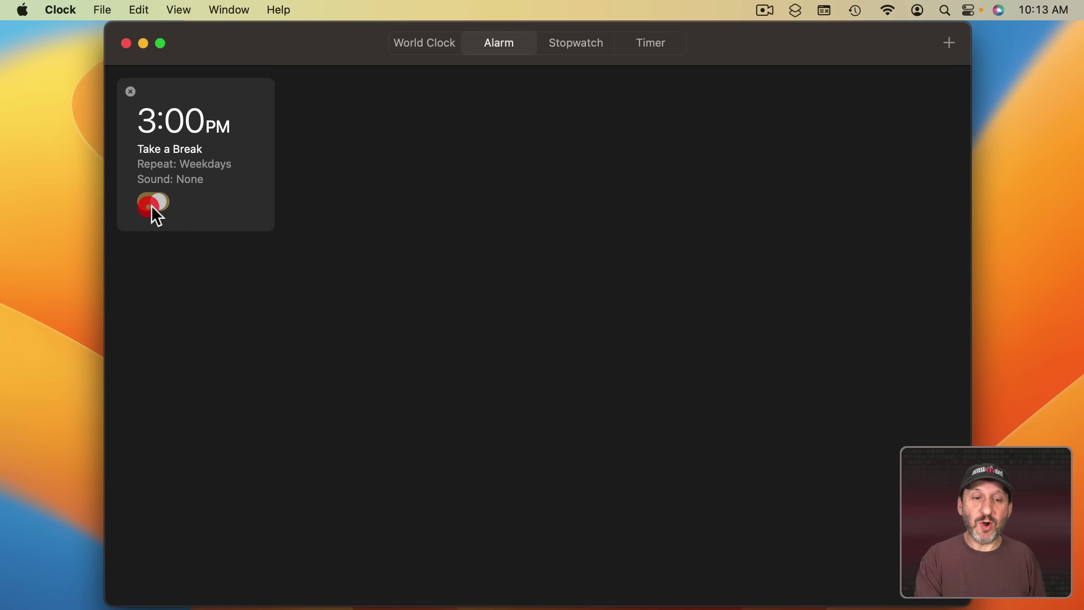
Start the 00:15:00 countdown timer.
{"action": "left_click", "coordinate": [586, 44]}
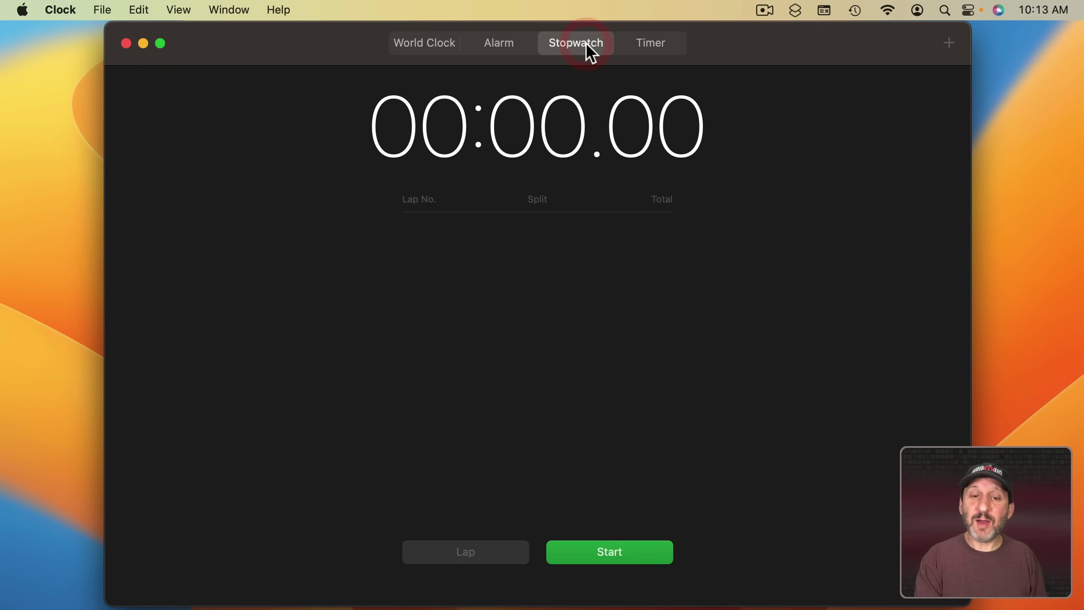
{"action": "left_click", "coordinate": [657, 44]}
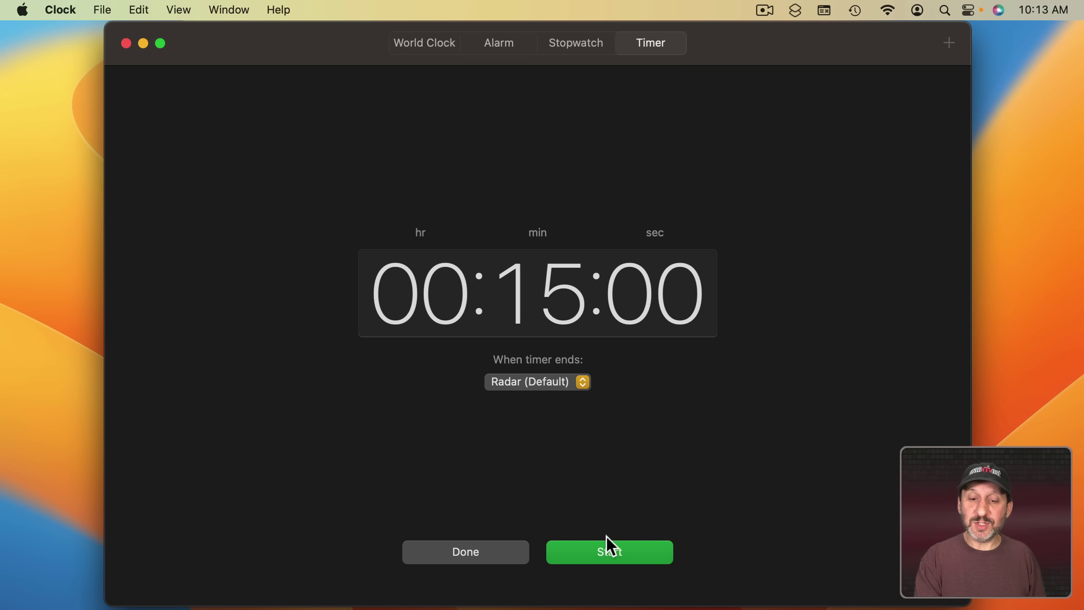
{"action": "left_click", "coordinate": [610, 548]}
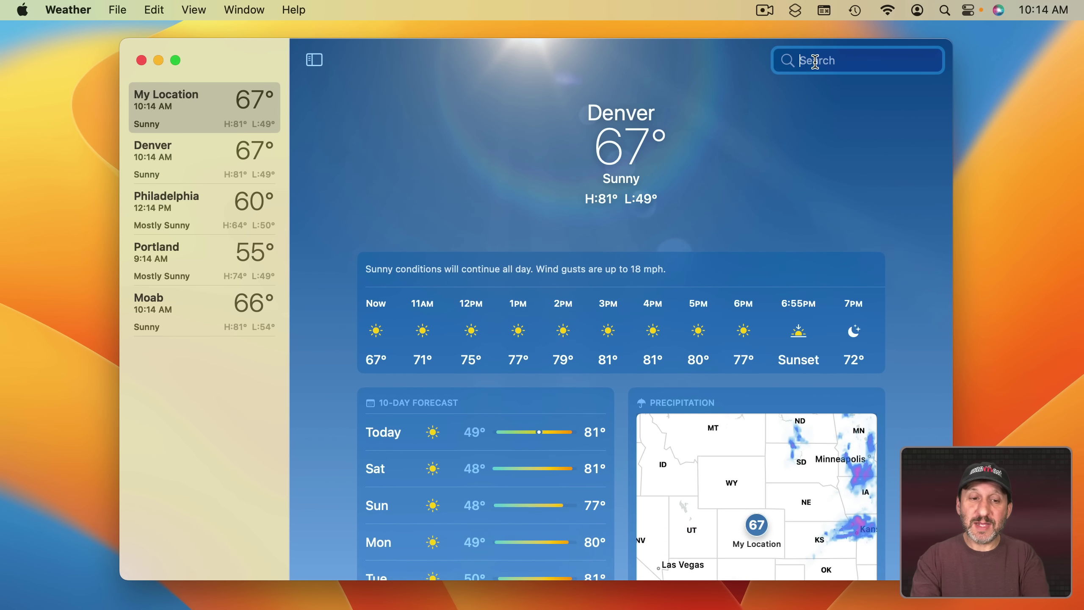
Show New York, NY weather, enlarge its precipitation map, and open the sunset details.
{"action": "type", "text": "new york"}
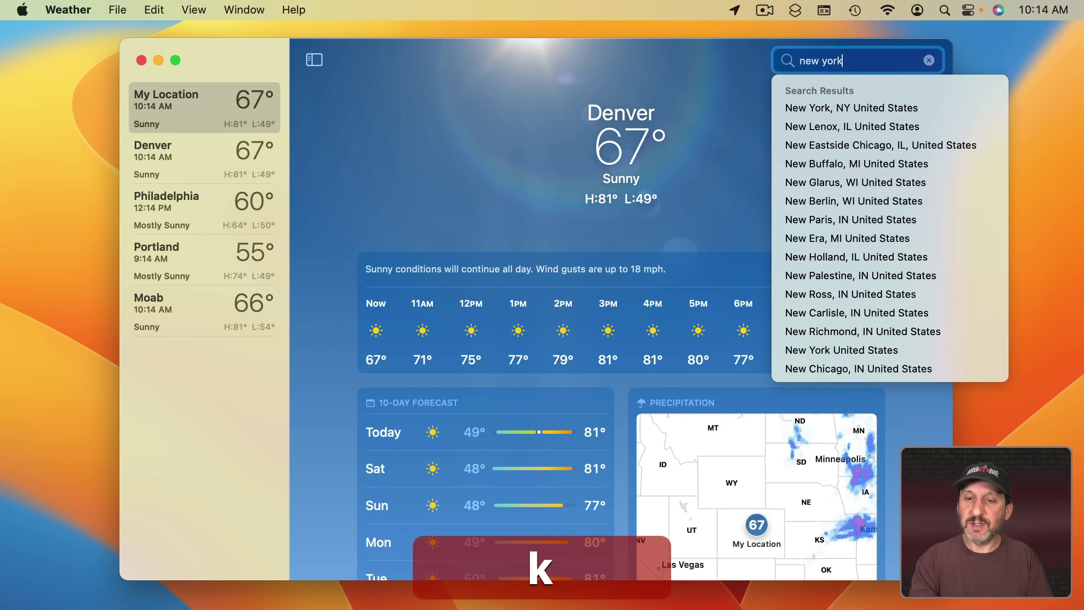
{"action": "left_click", "coordinate": [796, 107]}
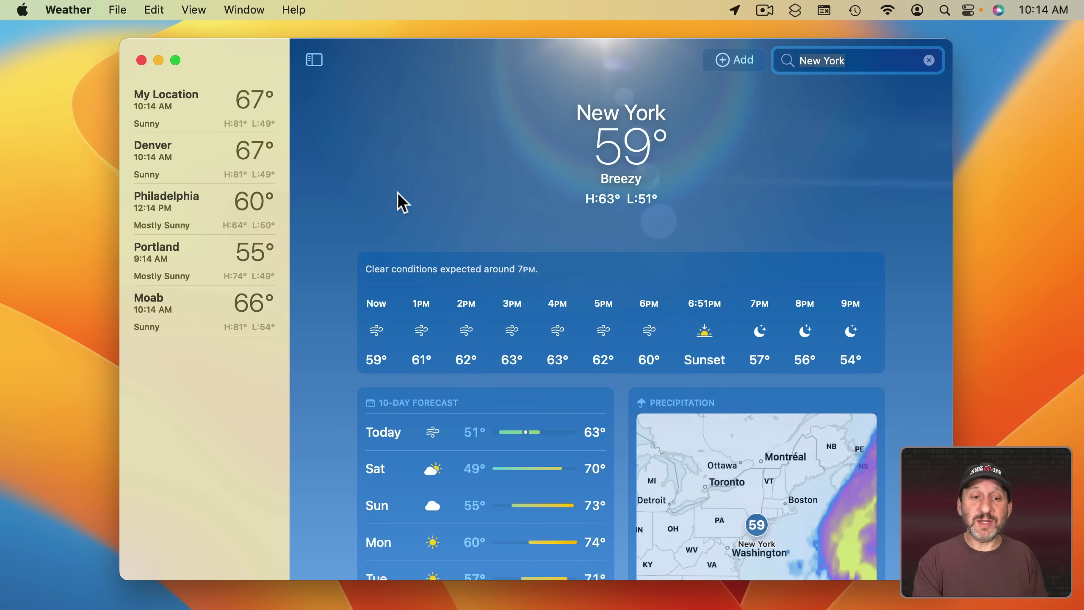
{"action": "scroll", "coordinate": [484, 350], "scroll_direction": "down", "scroll_amount": 5}
{"action": "scroll", "coordinate": [835, 436], "scroll_direction": "down", "scroll_amount": 2}
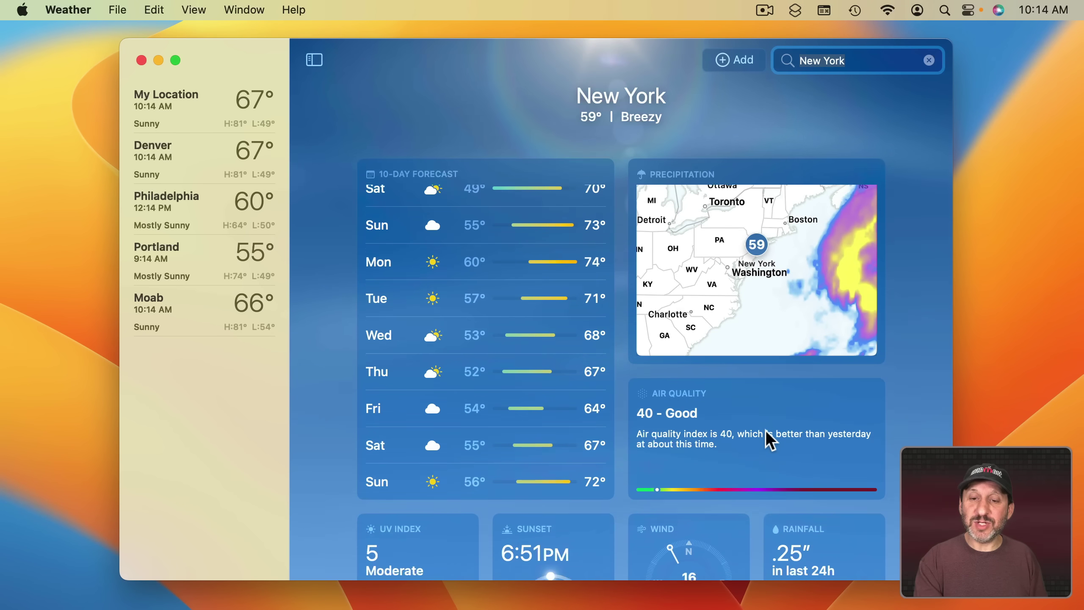
{"action": "left_click", "coordinate": [724, 319]}
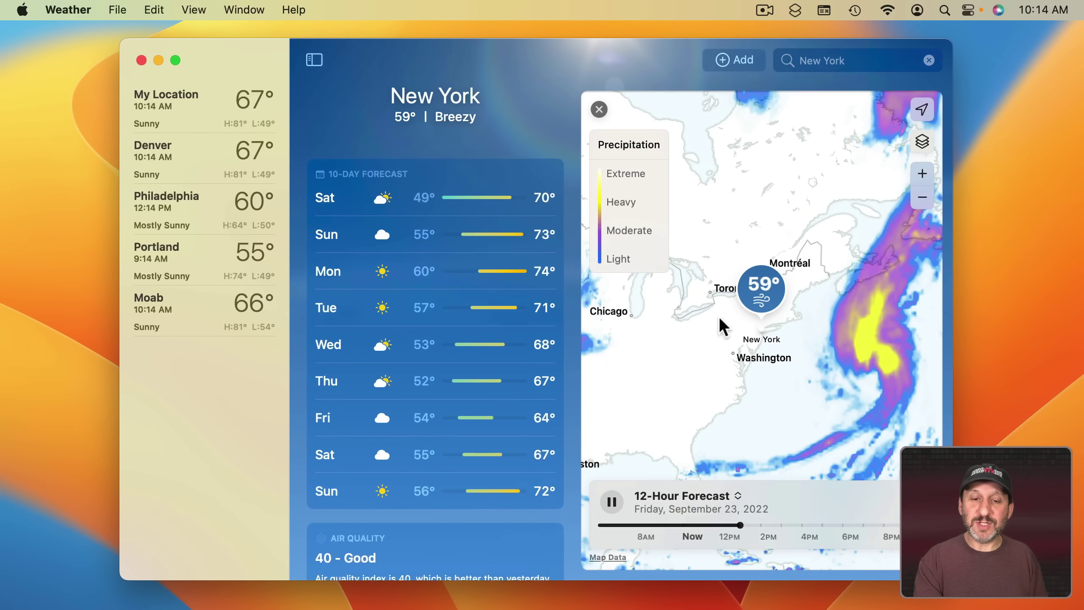
{"action": "scroll", "coordinate": [565, 364], "scroll_direction": "down", "scroll_amount": 5}
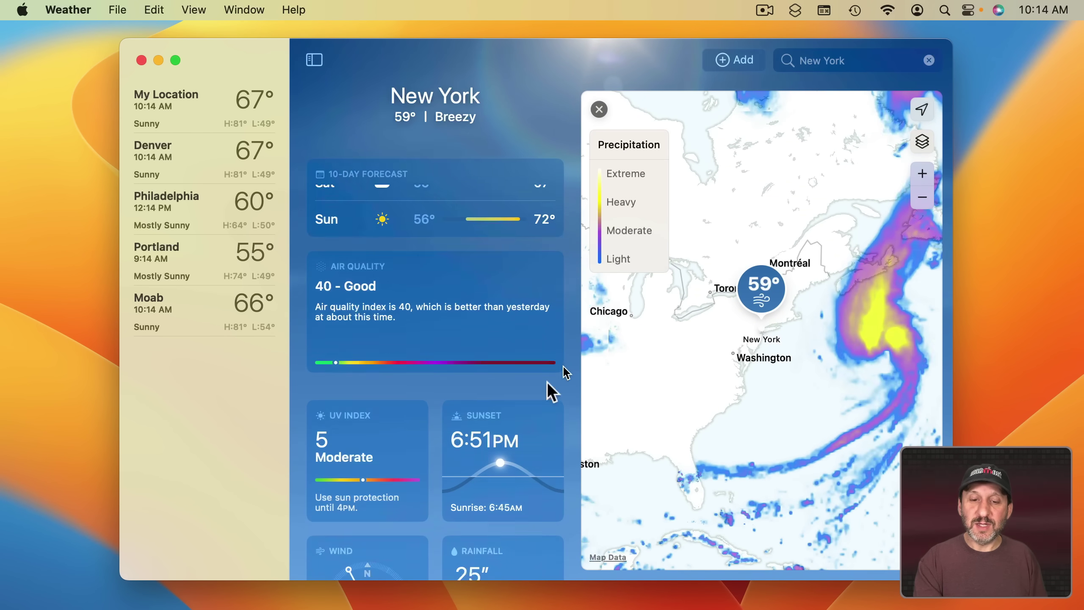
{"action": "left_click", "coordinate": [503, 426]}
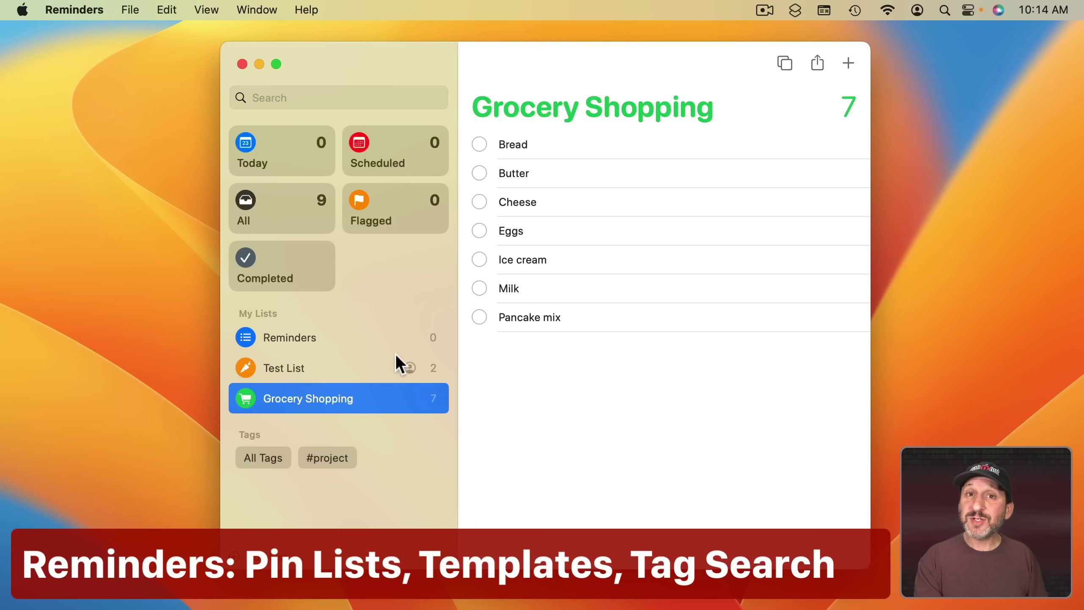
Pin the Grocery Shopping list then undo it, and cancel saving it as a template.
{"action": "right_click", "coordinate": [334, 397]}
{"action": "left_click", "coordinate": [354, 396]}
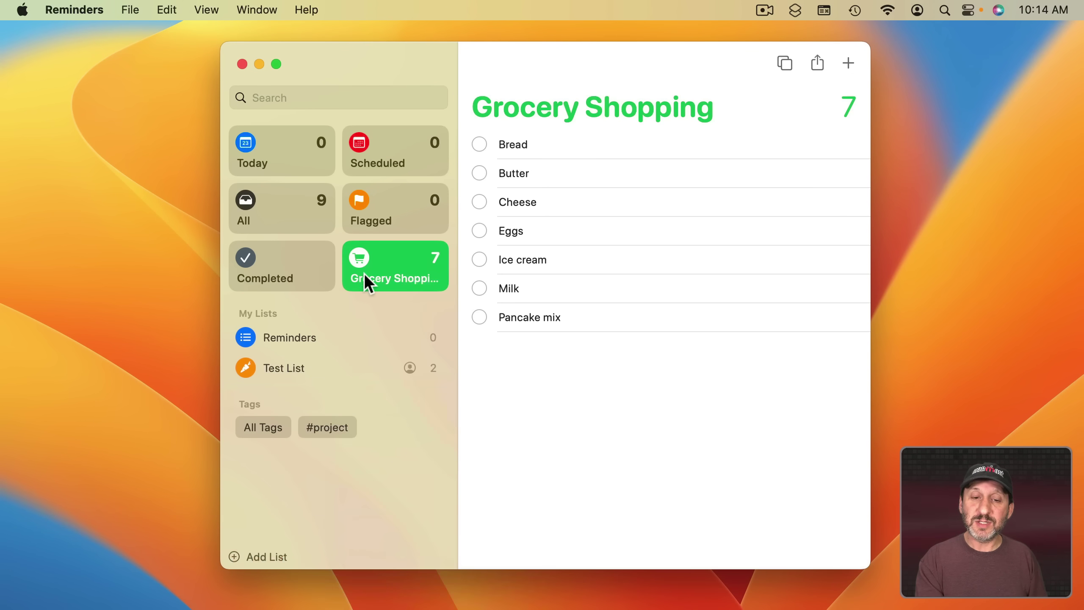
{"action": "key", "text": "super+z"}
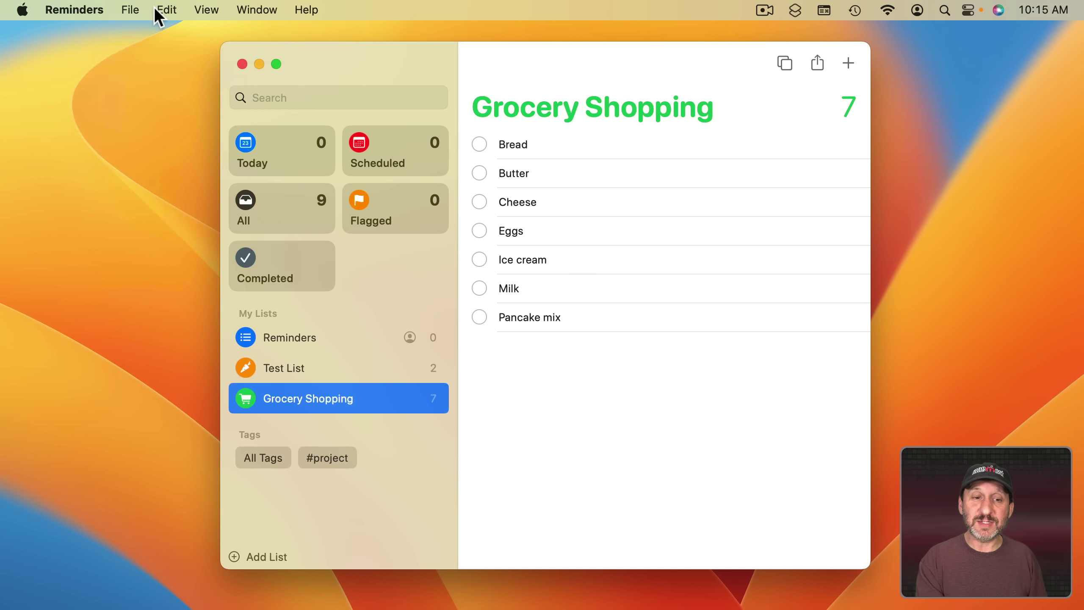
{"action": "left_click", "coordinate": [130, 9]}
{"action": "left_click", "coordinate": [162, 220]}
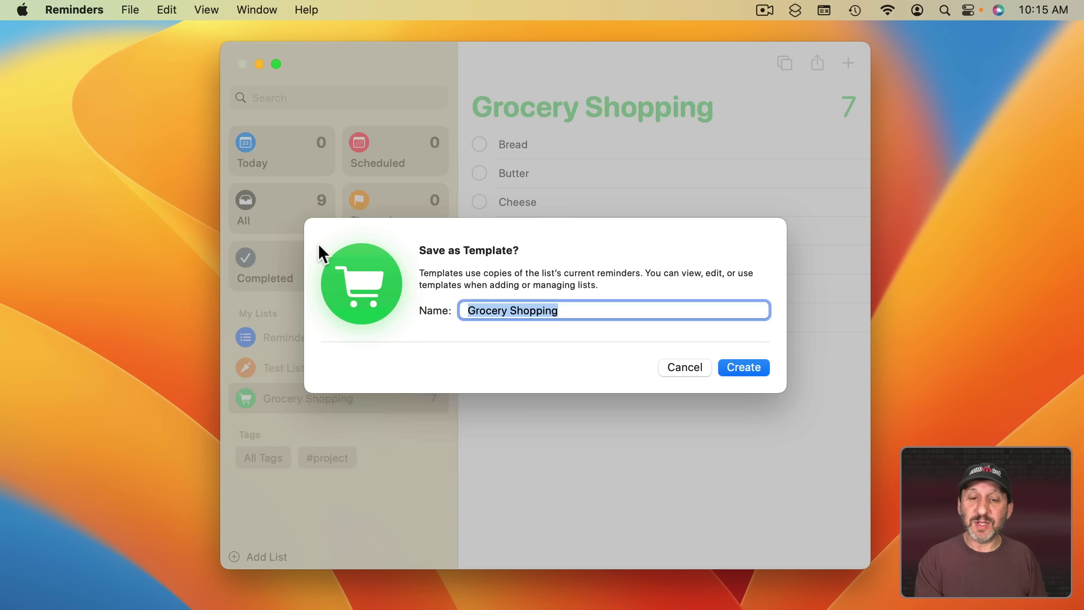
{"action": "key", "text": "Escape"}
Create a new list from the Grocery Shopping Template, then filter reminders by the #project tag.
{"action": "left_click", "coordinate": [130, 9]}
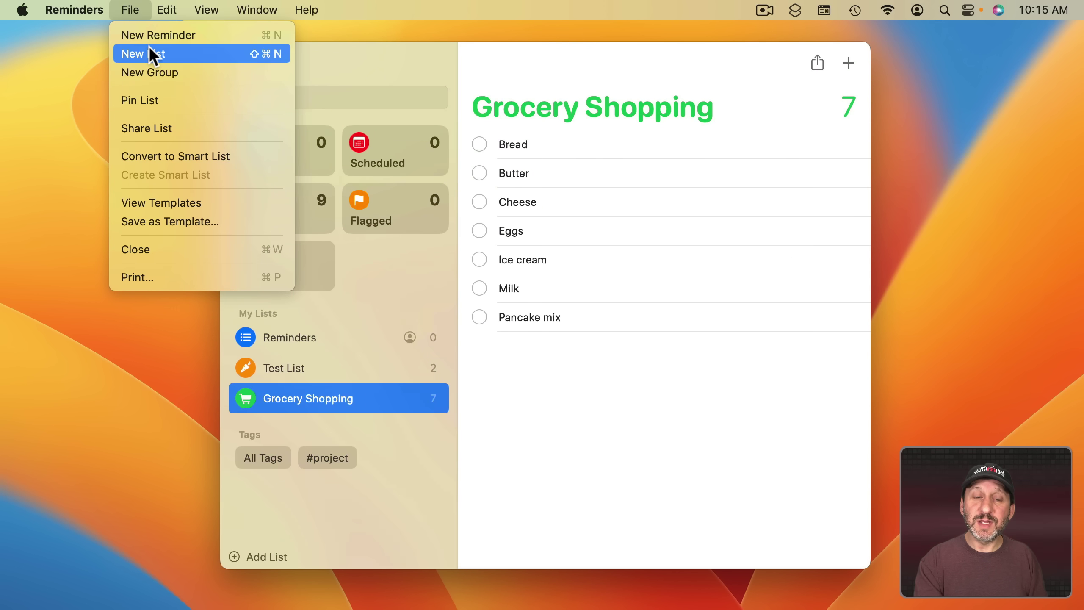
{"action": "left_click", "coordinate": [151, 54]}
{"action": "left_click", "coordinate": [598, 217]}
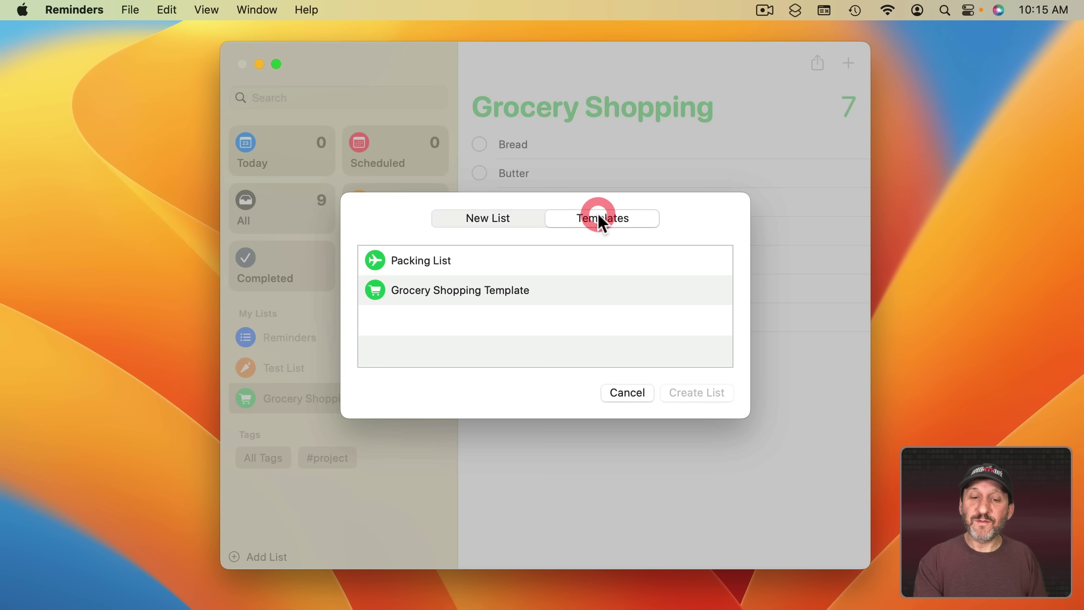
{"action": "left_click", "coordinate": [413, 292]}
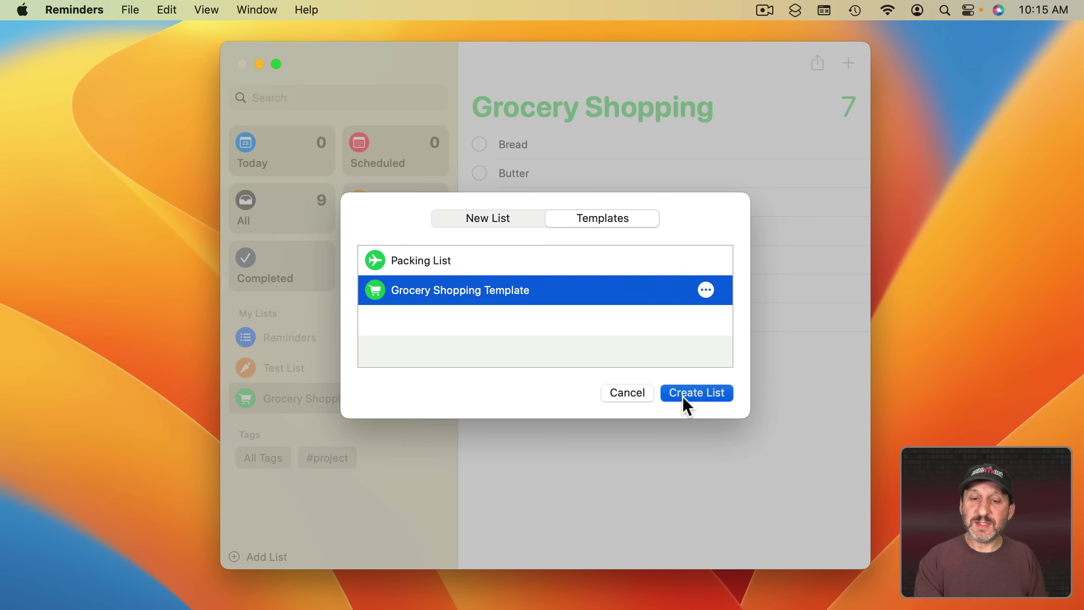
{"action": "left_click", "coordinate": [684, 393]}
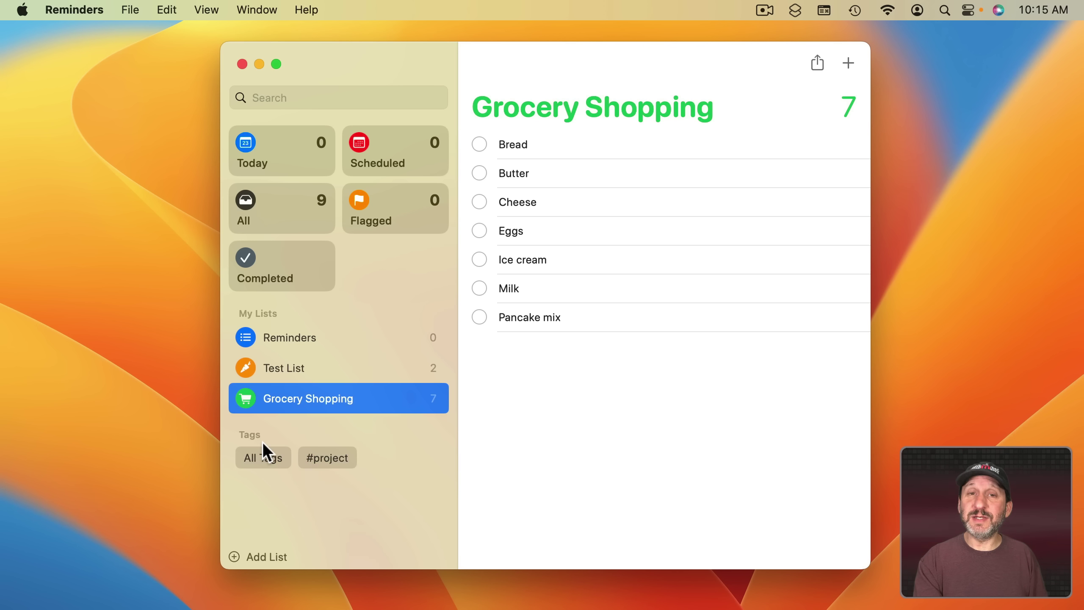
{"action": "left_click", "coordinate": [328, 463]}
{"action": "left_click", "coordinate": [302, 433]}
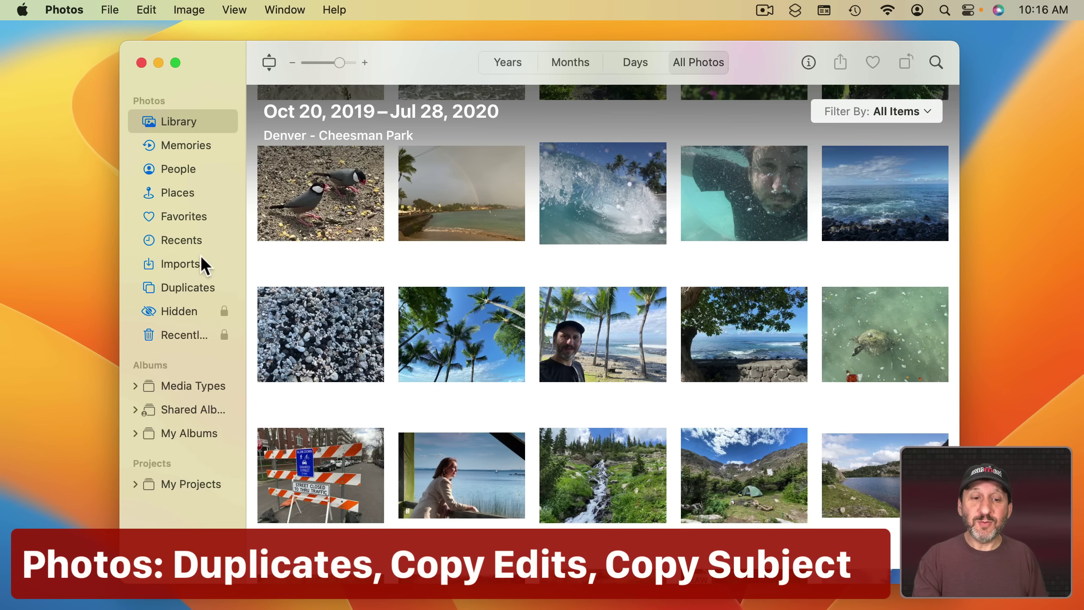
Open the Duplicates album and bring up then dismiss actions for the first sunset photo.
{"action": "left_click", "coordinate": [174, 288]}
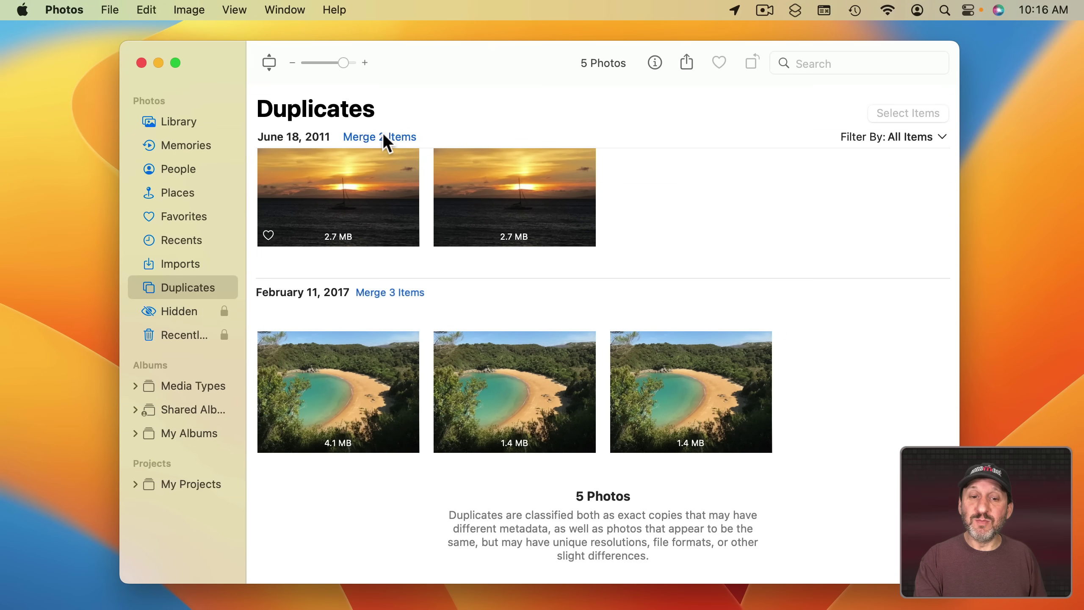
{"action": "left_click", "coordinate": [367, 193]}
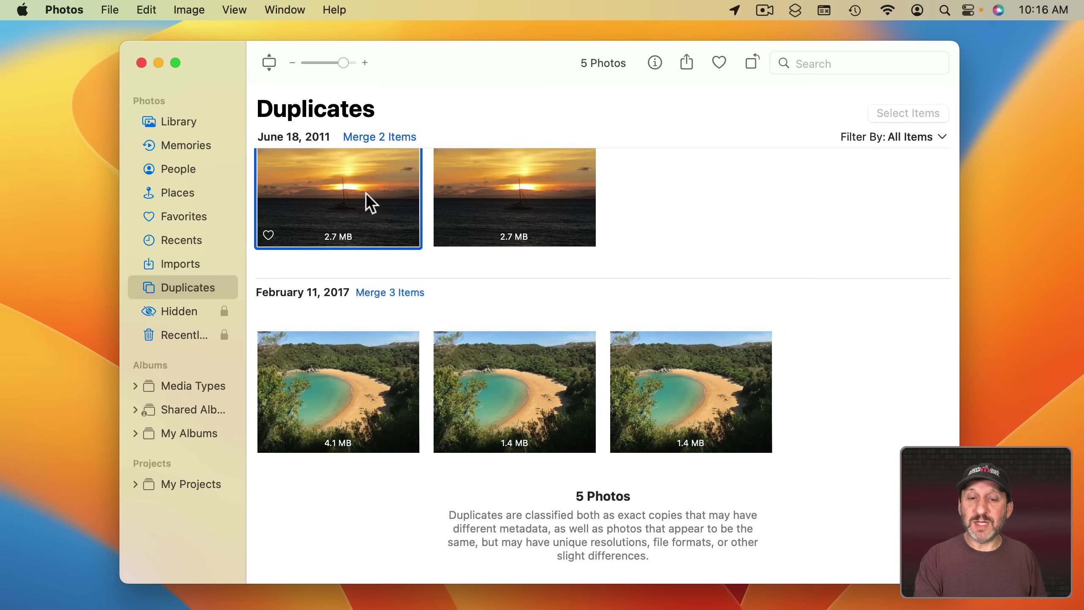
{"action": "right_click", "coordinate": [366, 194]}
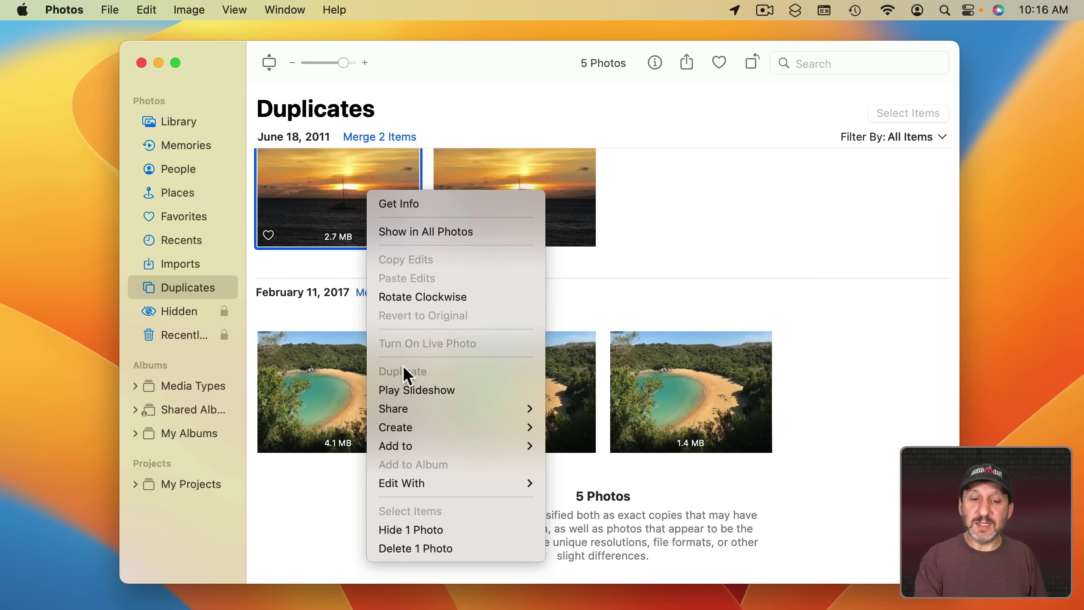
{"action": "left_click", "coordinate": [669, 237]}
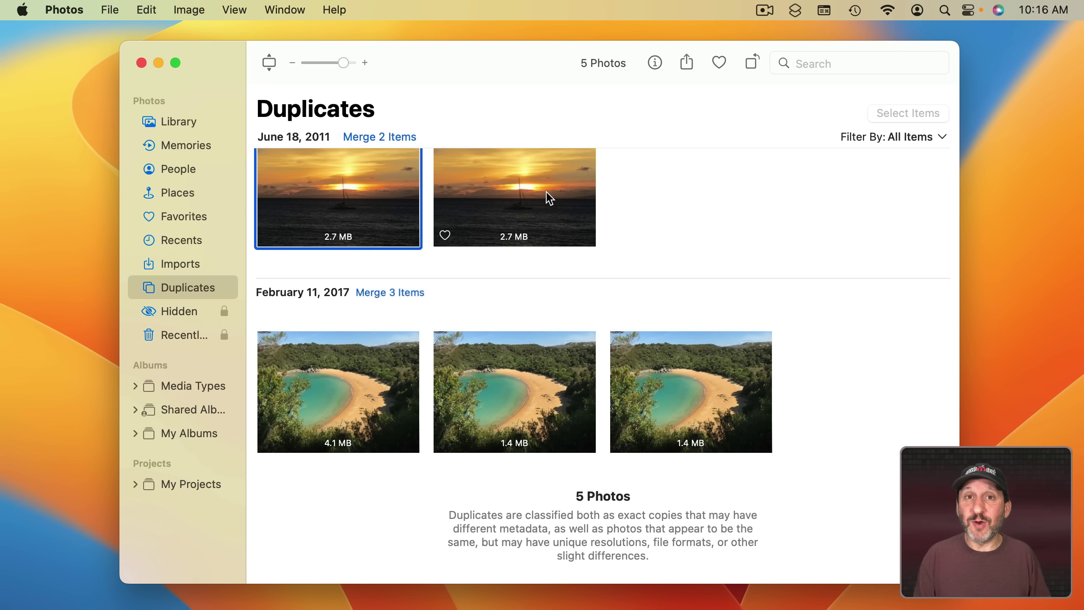
Compare the three beach photo copies, ending on the 4.1 MB copy.
{"action": "left_click", "coordinate": [368, 362]}
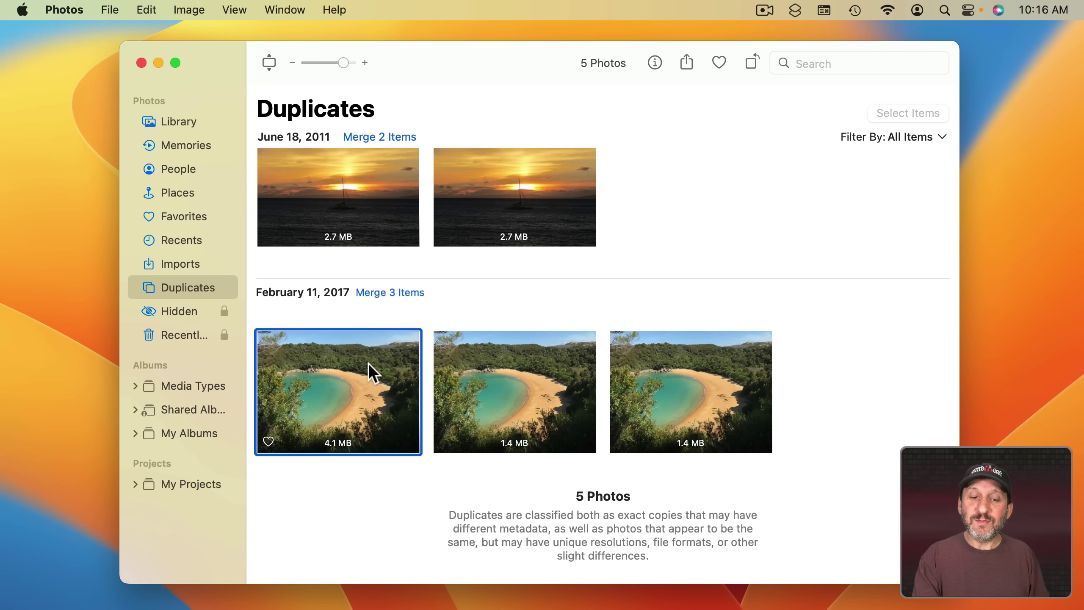
{"action": "left_click", "coordinate": [499, 374]}
{"action": "left_click", "coordinate": [682, 384]}
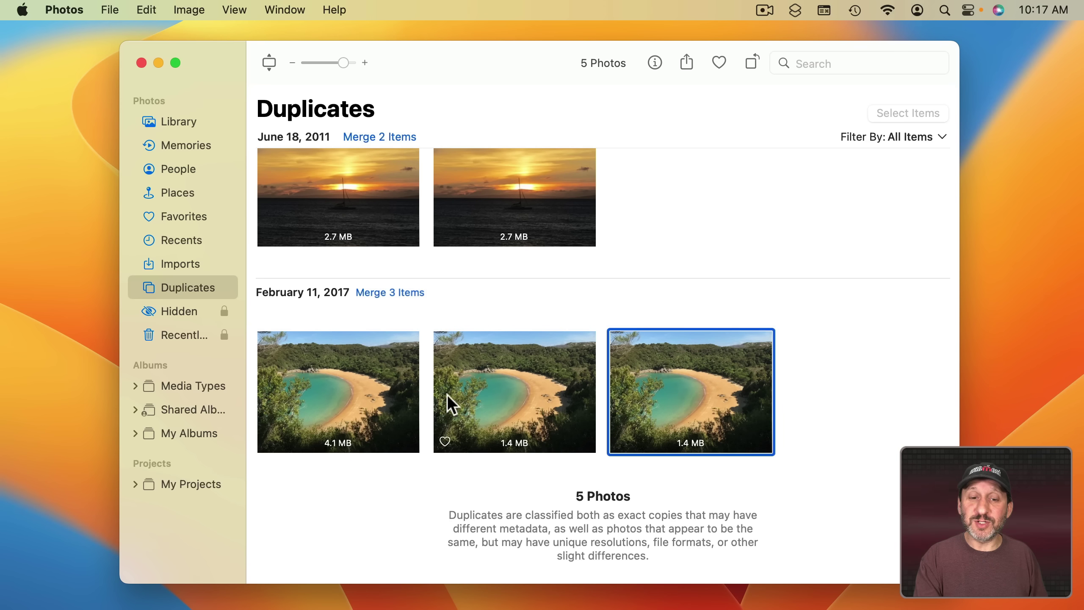
{"action": "left_click", "coordinate": [358, 386]}
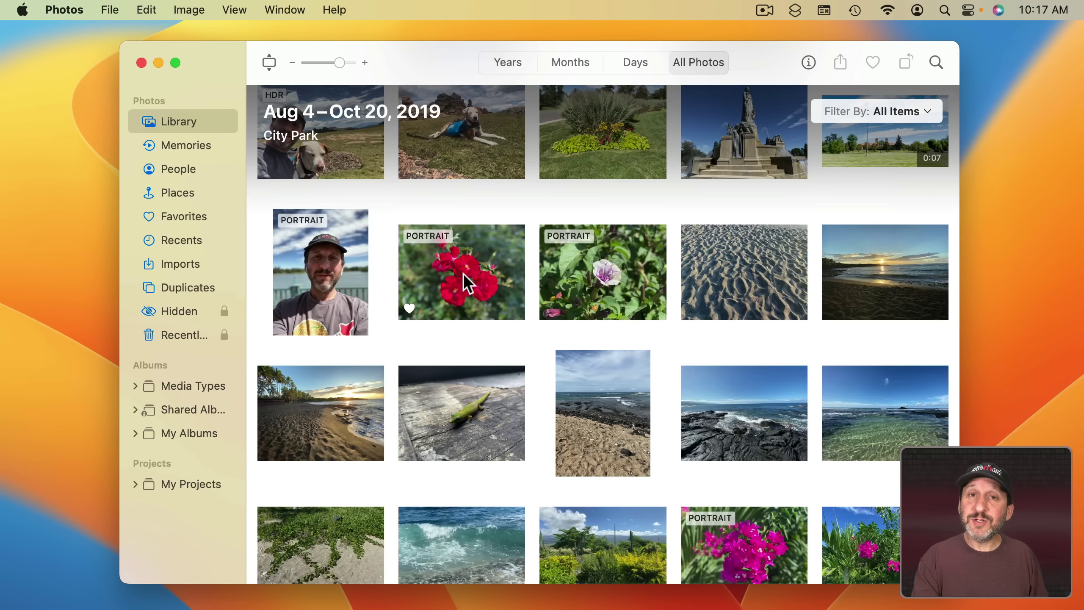
Open the red rose photo in Edit and raise its Light and Color sliders.
{"action": "double_click", "coordinate": [463, 273]}
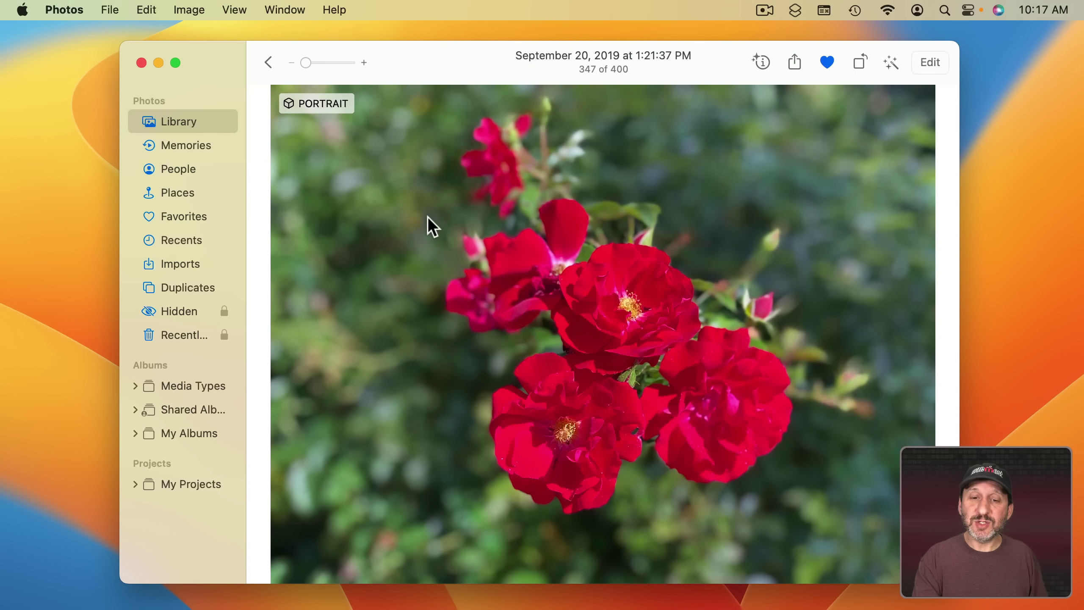
{"action": "left_click", "coordinate": [935, 64]}
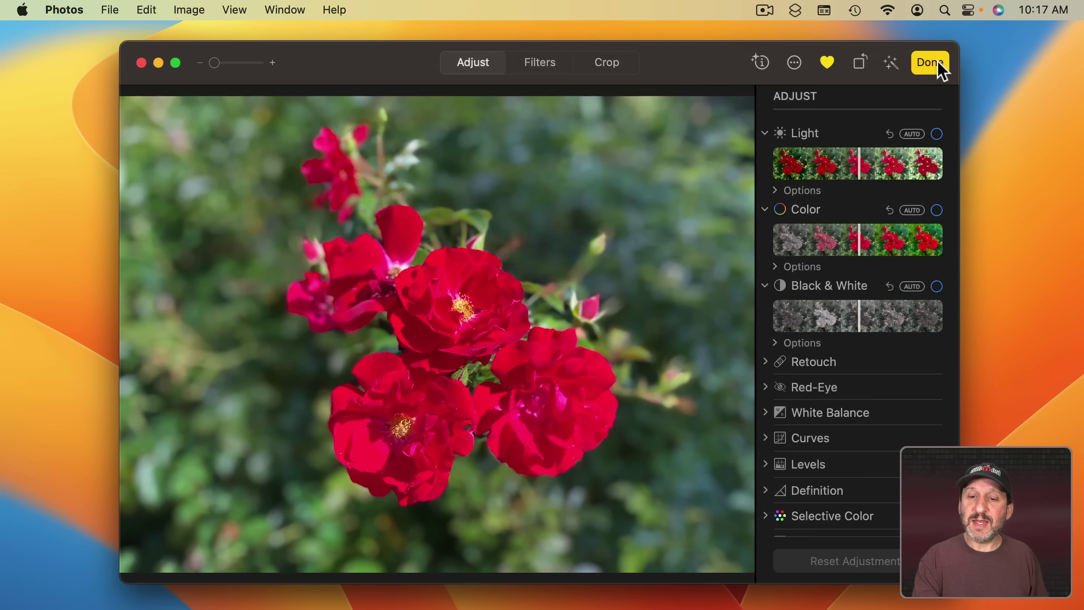
{"action": "left_click_drag", "start_coordinate": [862, 160], "coordinate": [884, 162]}
{"action": "left_click_drag", "start_coordinate": [859, 246], "coordinate": [882, 243]}
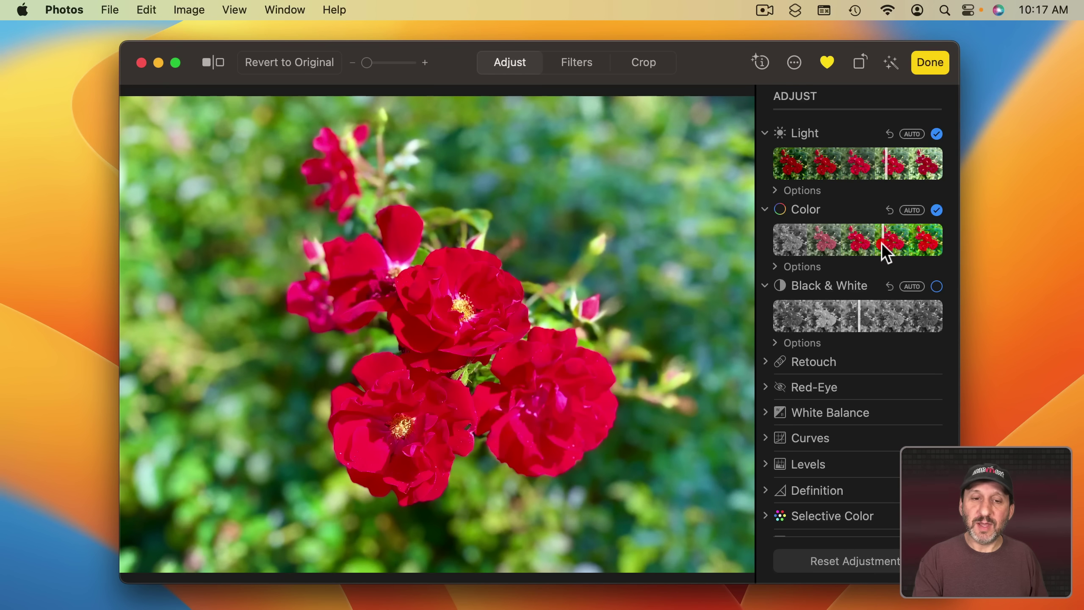
Copy the rose's edits and paste them onto the next, purple flower photo.
{"action": "left_click", "coordinate": [200, 5]}
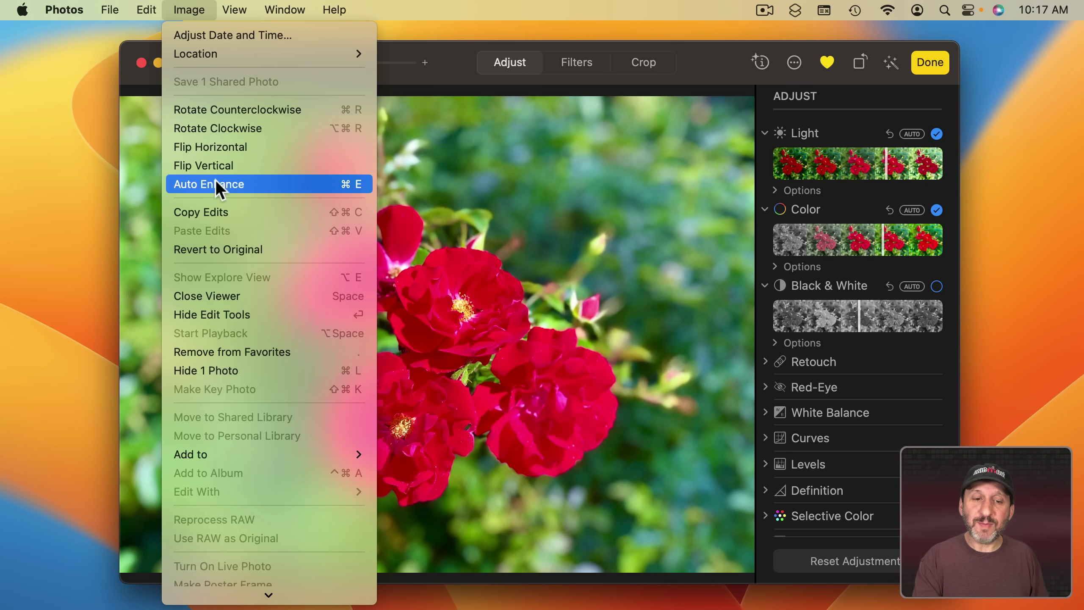
{"action": "left_click", "coordinate": [224, 213]}
{"action": "key", "text": "Right"}
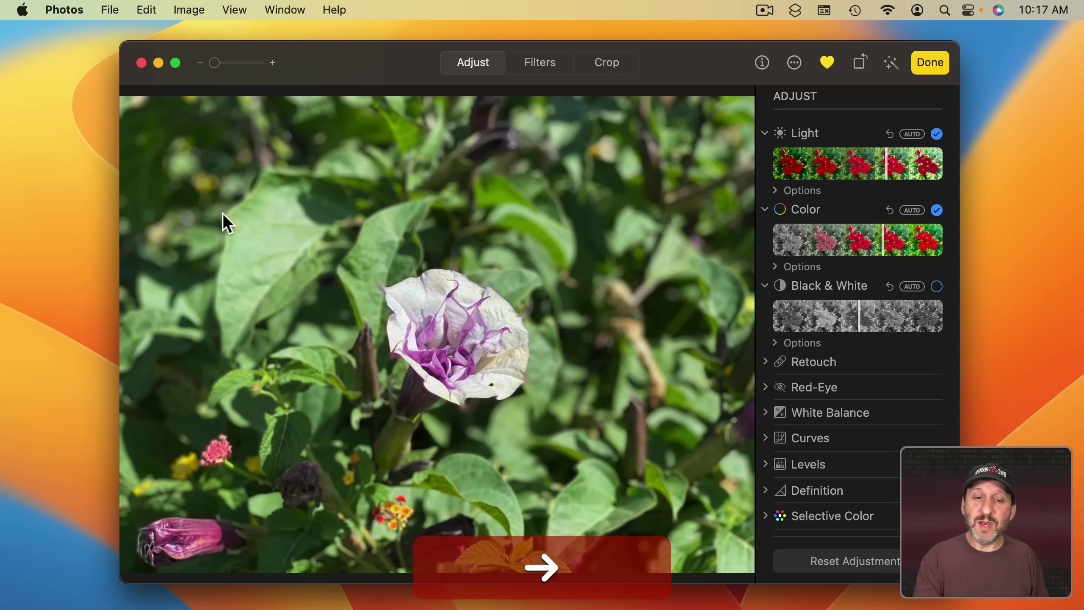
{"action": "left_click", "coordinate": [188, 10]}
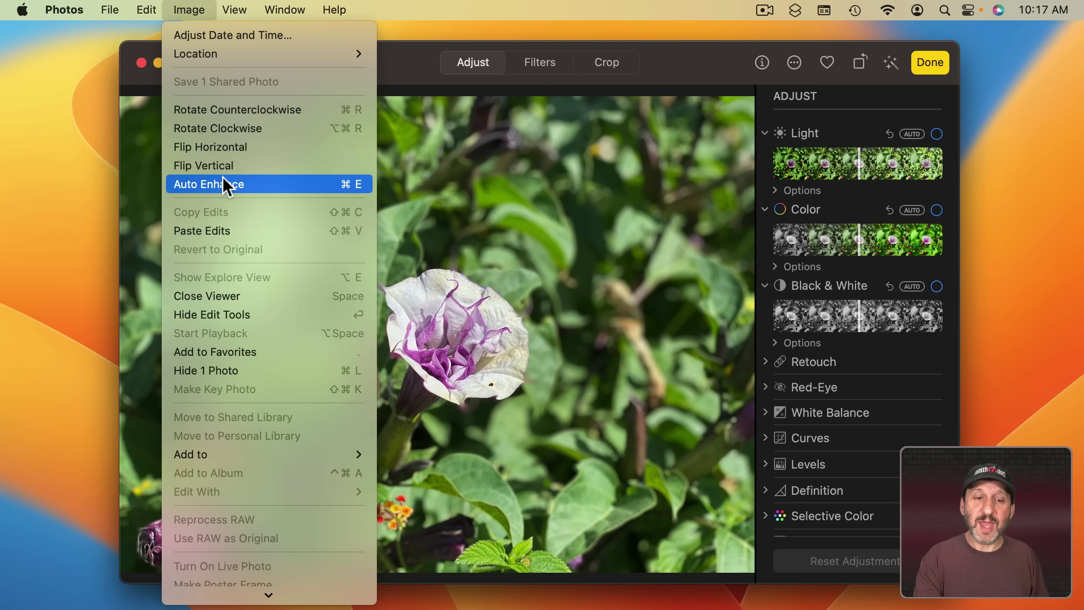
{"action": "left_click", "coordinate": [228, 231]}
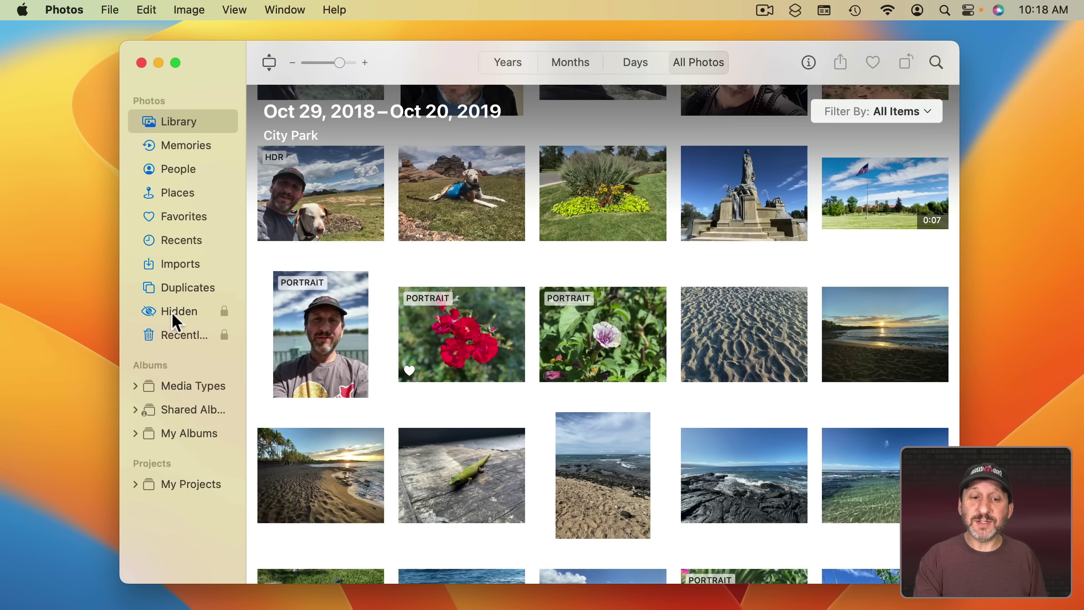
Unlock the Hidden album, view the Photos privacy settings, and open the lakeside woman photo.
{"action": "left_click", "coordinate": [173, 315]}
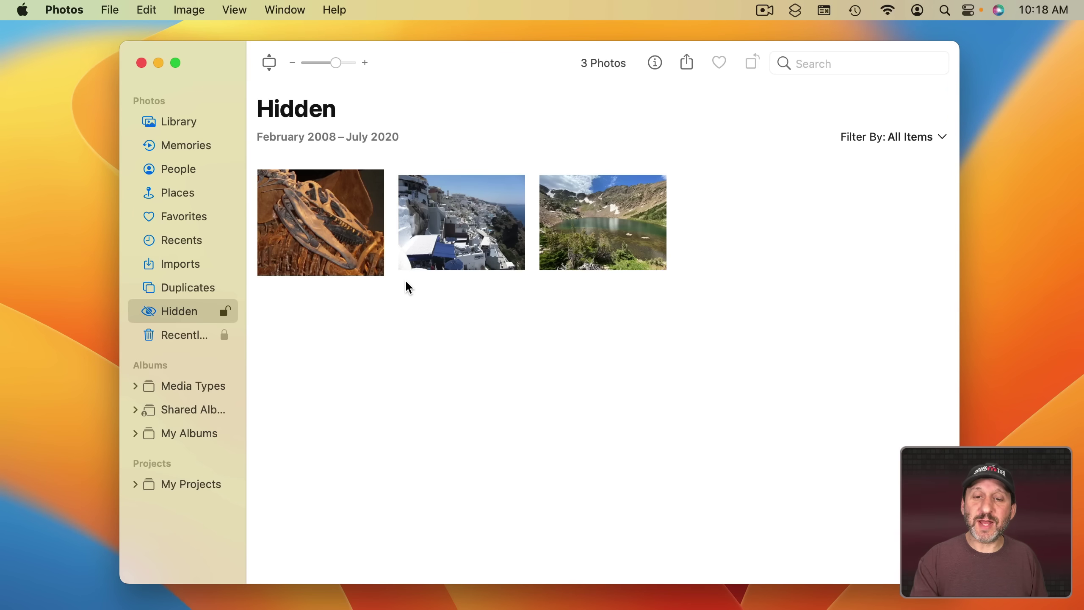
{"action": "left_click", "coordinate": [76, 9]}
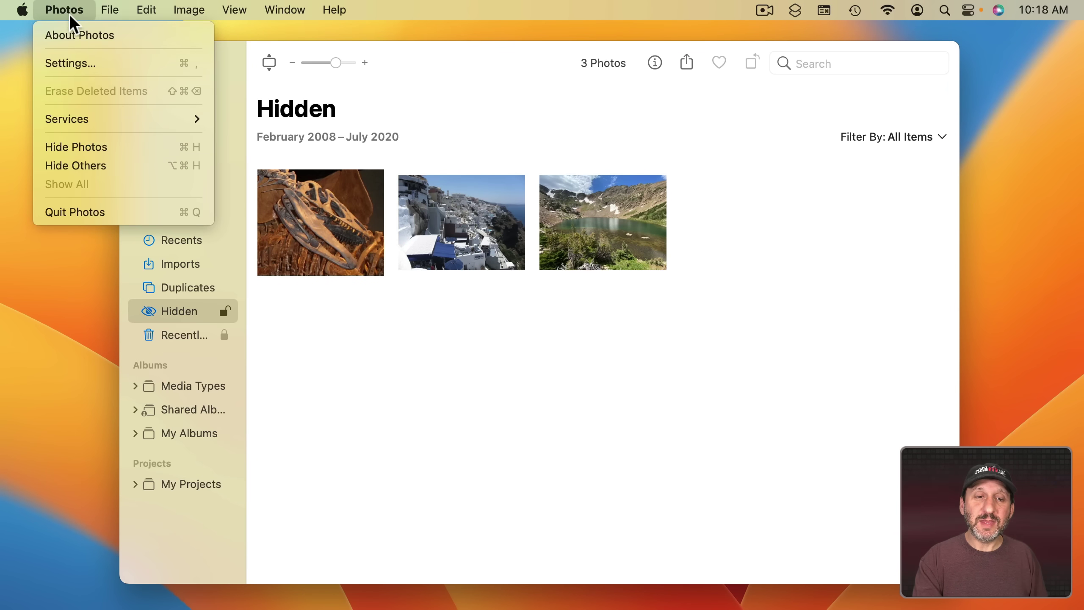
{"action": "left_click", "coordinate": [84, 68]}
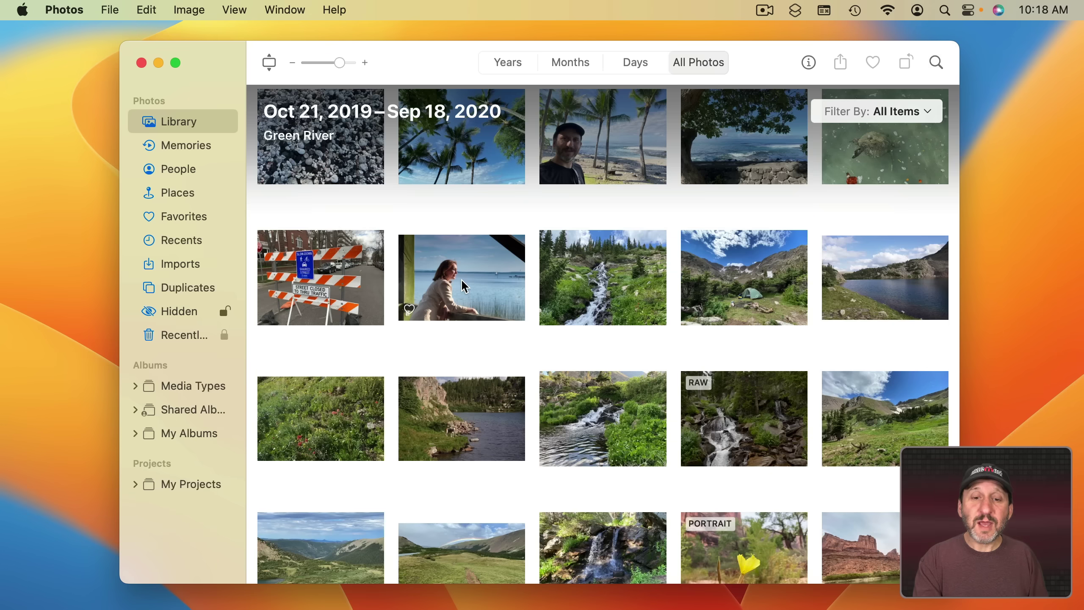
{"action": "double_click", "coordinate": [461, 278]}
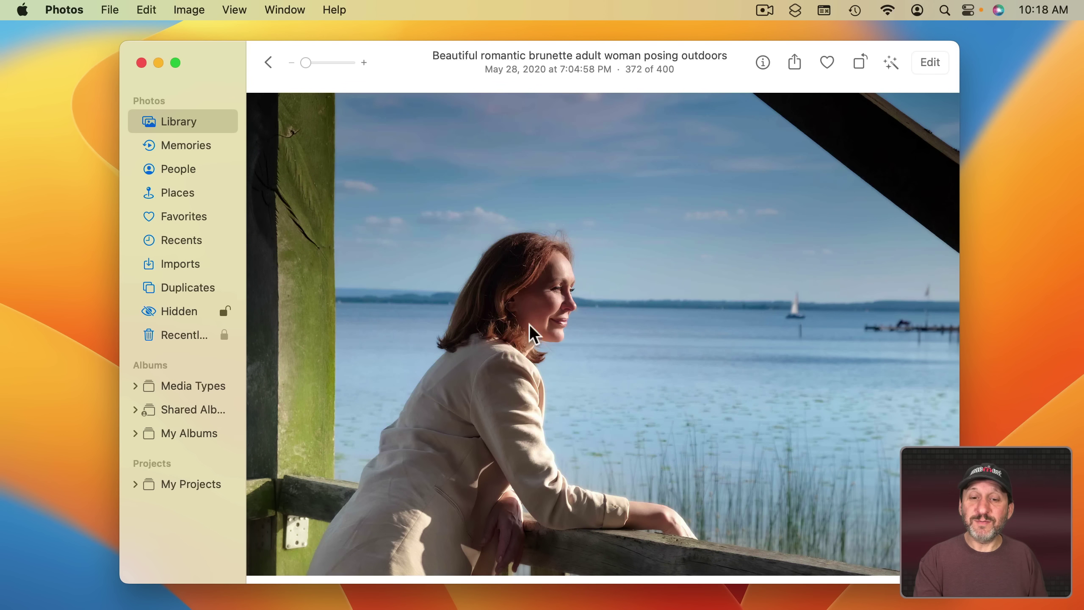
Copy the woman as a subject cut-out and paste it into a new Mail message.
{"action": "right_click", "coordinate": [504, 331]}
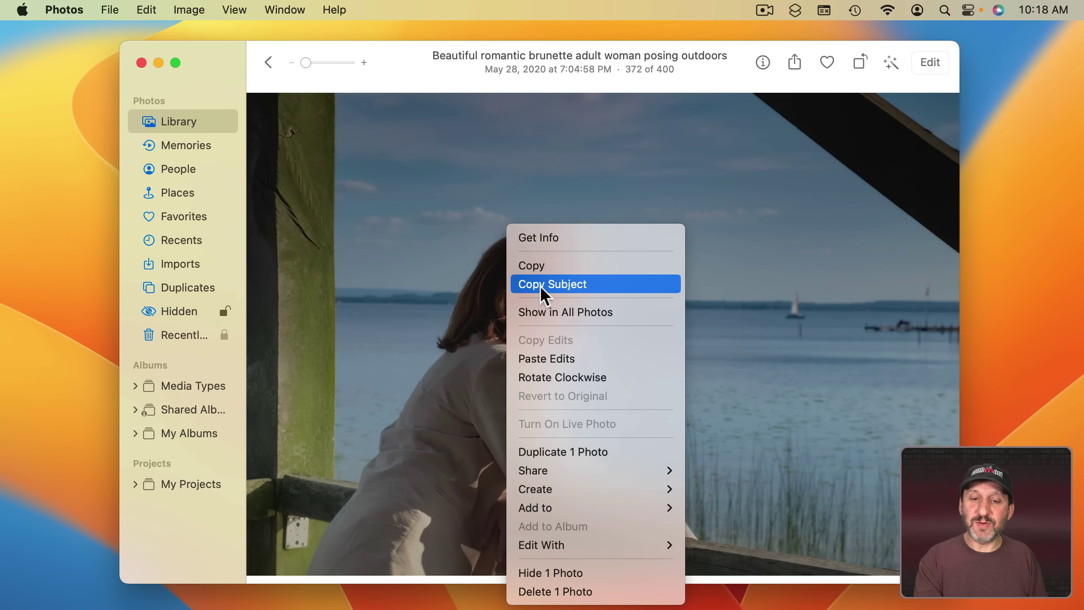
{"action": "left_click", "coordinate": [540, 288]}
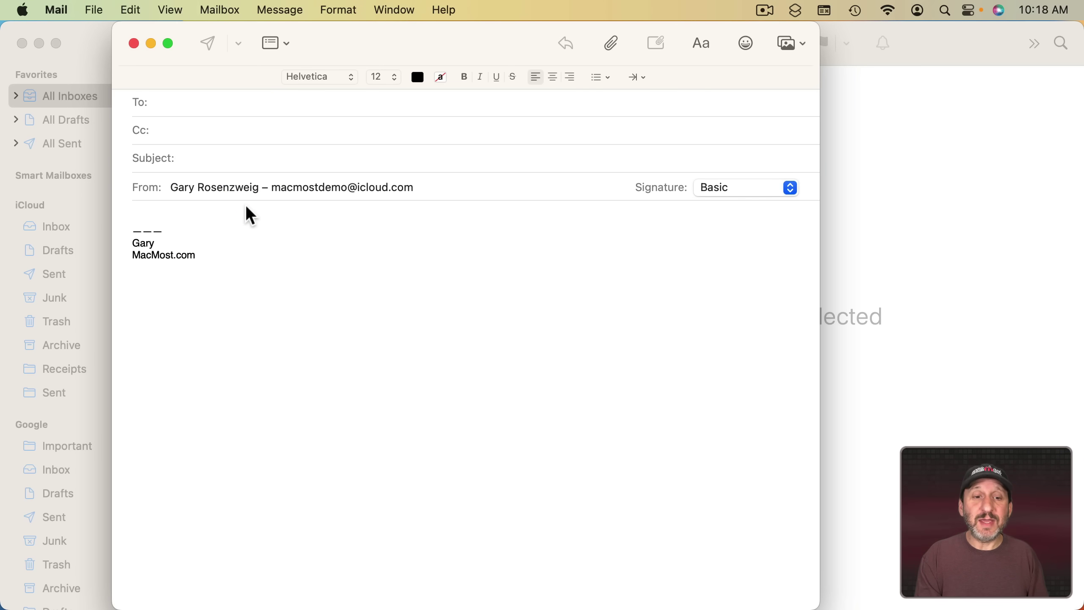
{"action": "key", "text": "super+v"}
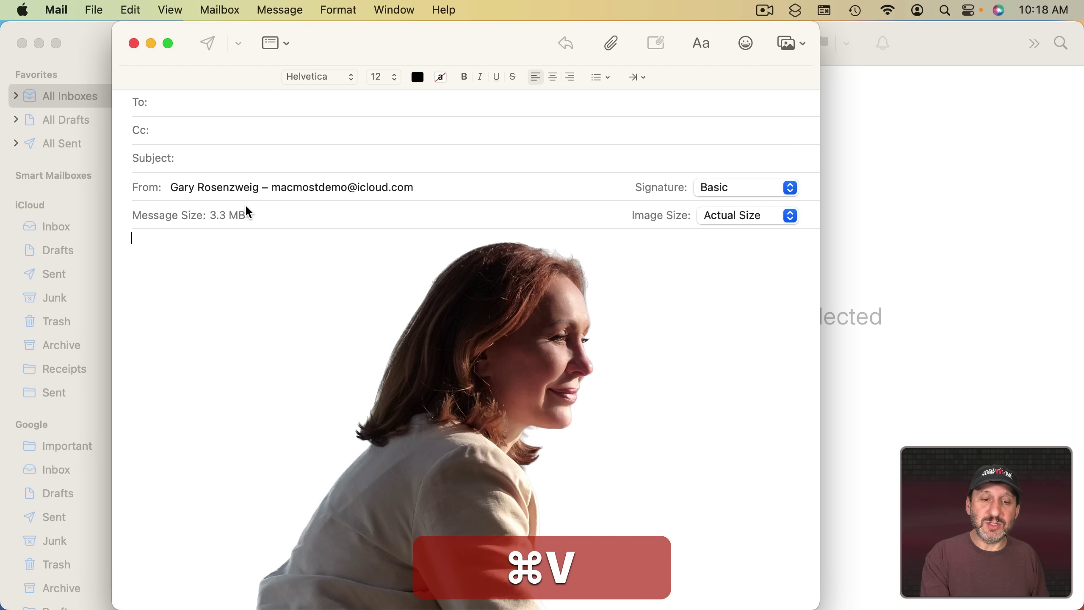
{"action": "scroll", "coordinate": [495, 412], "scroll_direction": "down", "scroll_amount": 10}
{"action": "scroll", "coordinate": [495, 412], "scroll_direction": "up", "scroll_amount": 10}
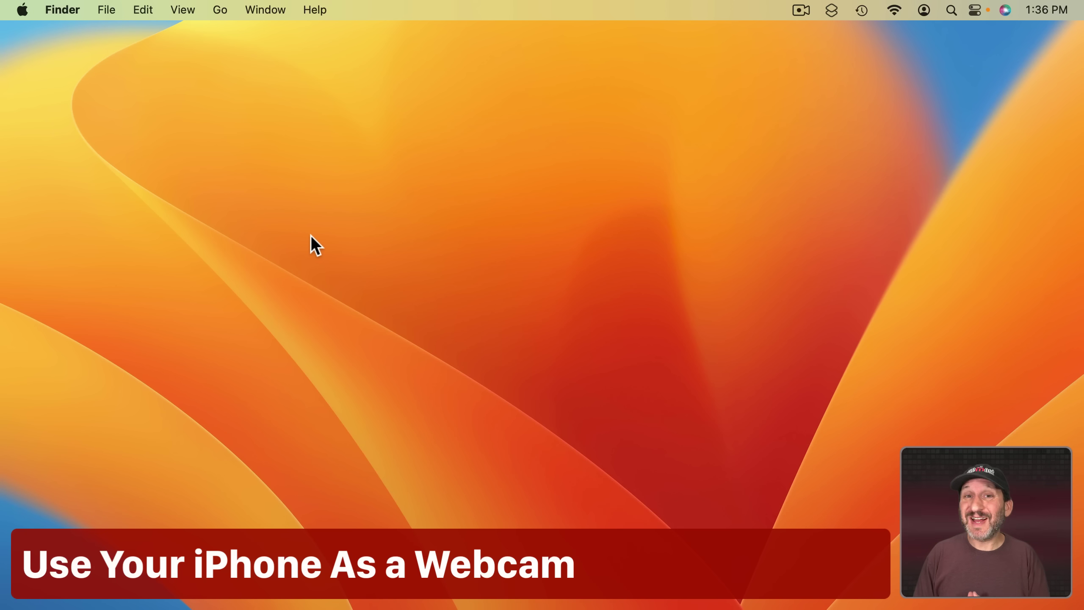
Launch FaceTime via Spotlight 'fa' and switch its video source to the iPhone camera.
{"action": "key", "text": "super+space"}
{"action": "type", "text": "fa"}
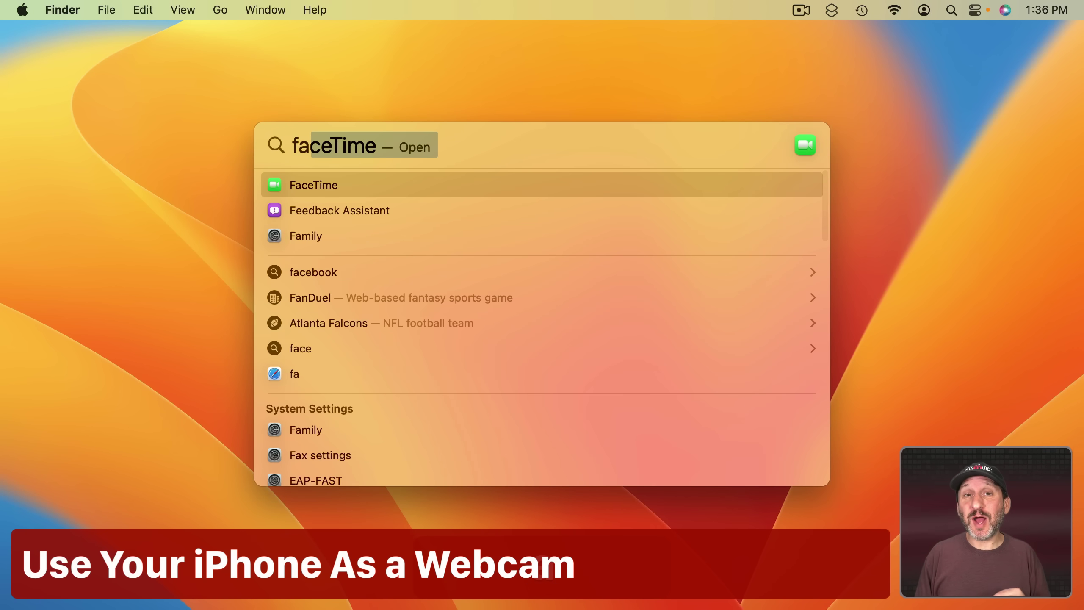
{"action": "key", "text": "Return"}
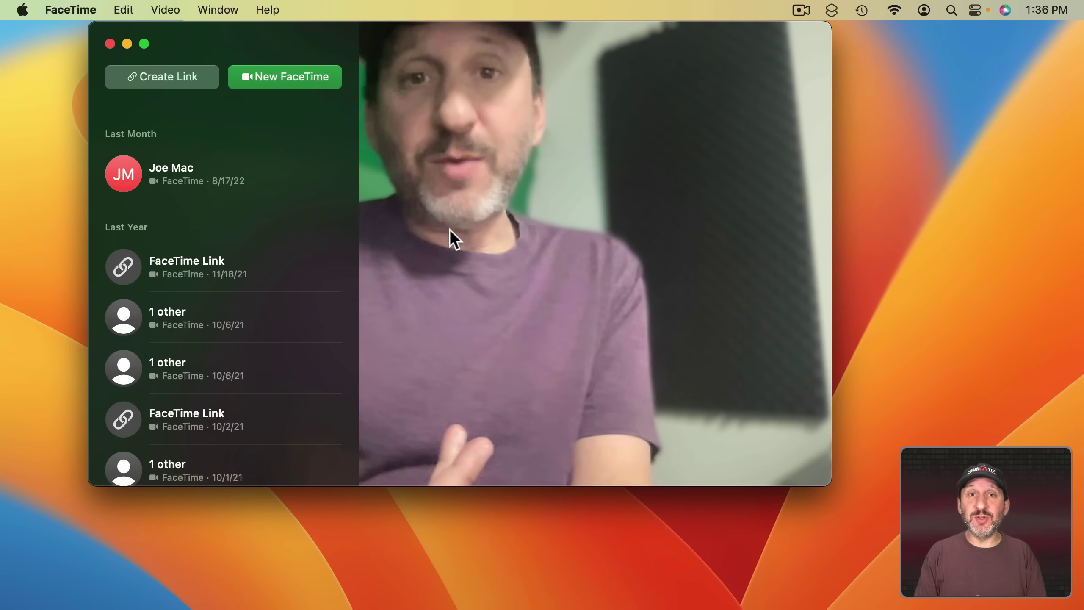
{"action": "left_click", "coordinate": [161, 9]}
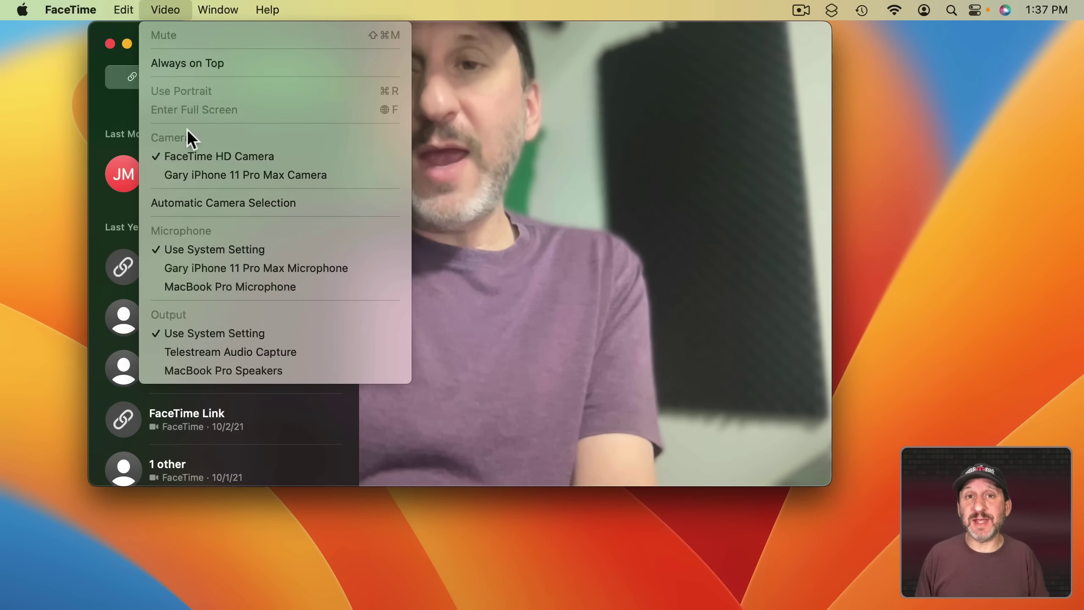
{"action": "left_click", "coordinate": [304, 175]}
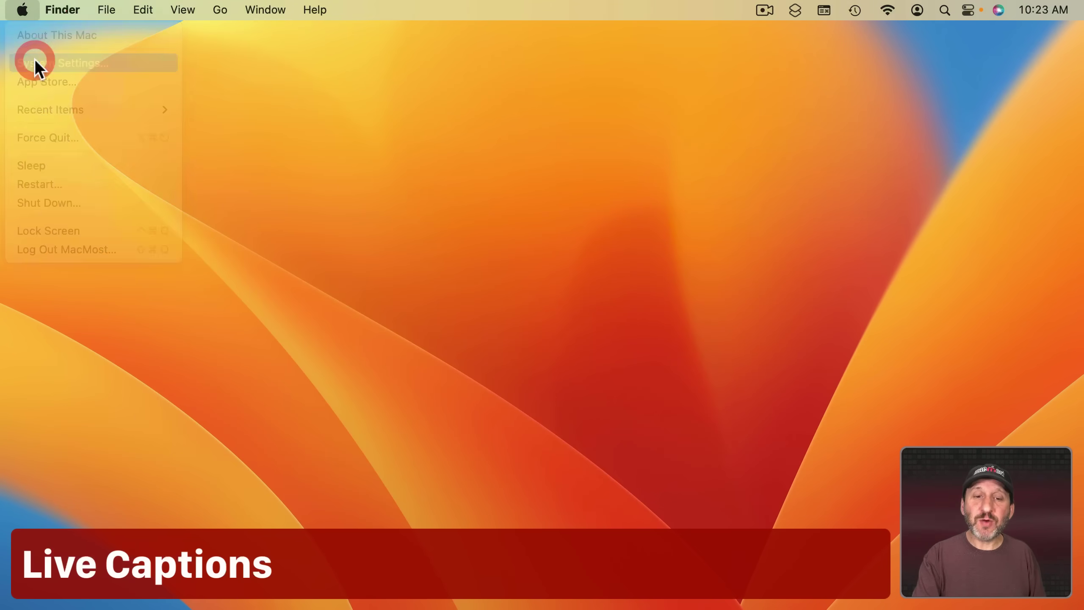
Open System Settings and go to Accessibility > Live Captions (Beta).
{"action": "left_click", "coordinate": [34, 65]}
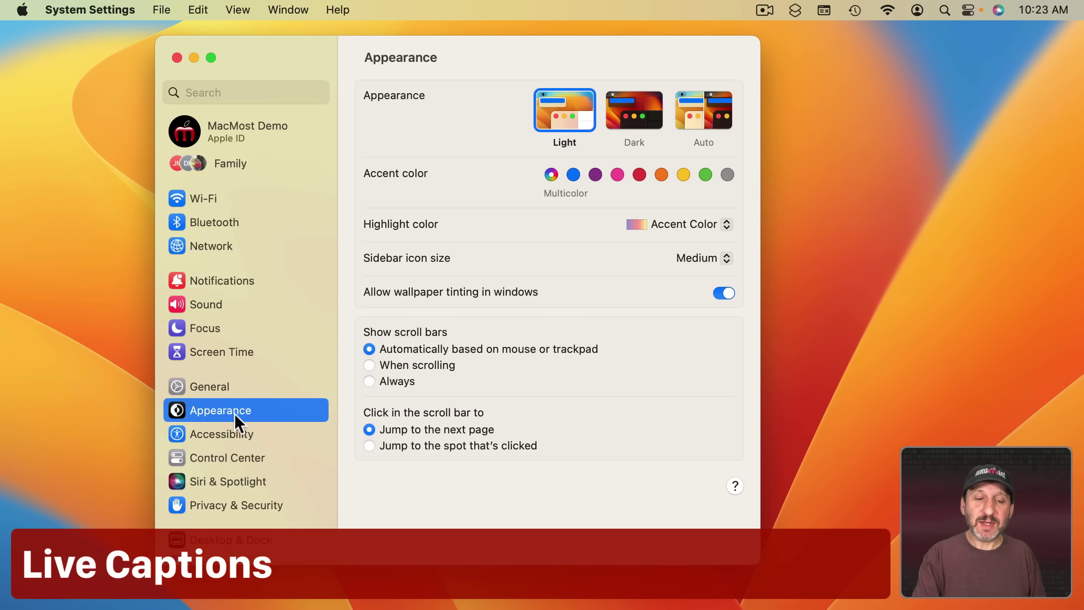
{"action": "left_click", "coordinate": [225, 431]}
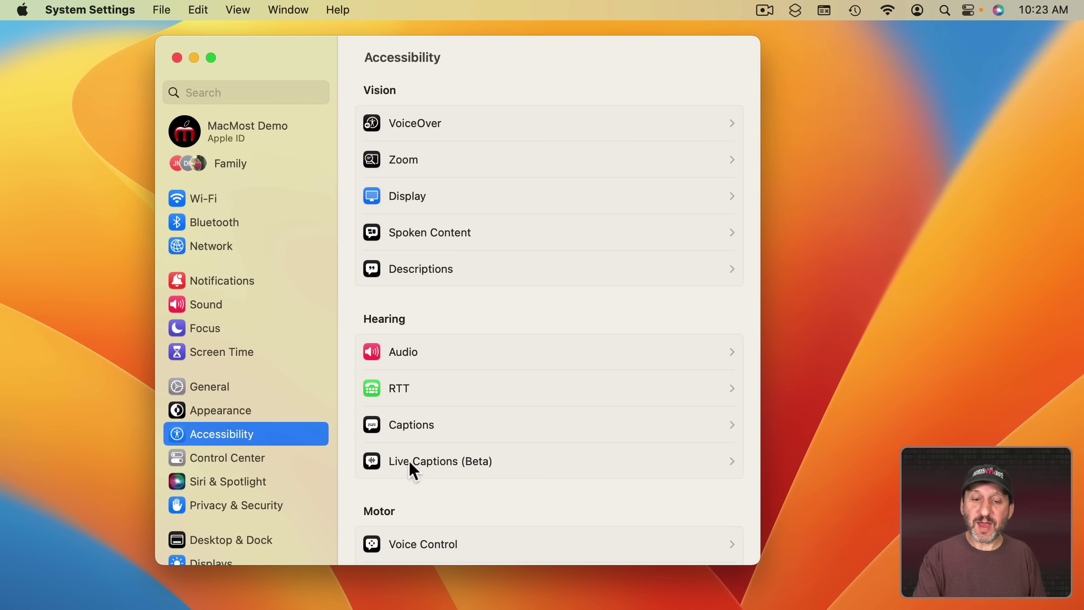
{"action": "left_click", "coordinate": [436, 461]}
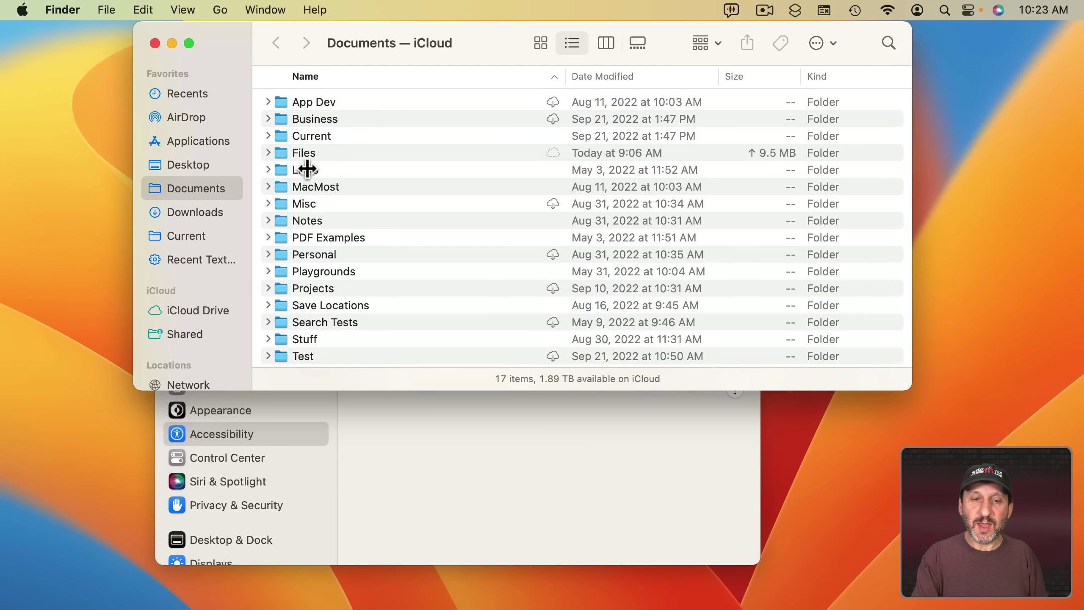
Open Live Captions Test.mov from the Files folder and play it in QuickTime Player.
{"action": "double_click", "coordinate": [306, 154]}
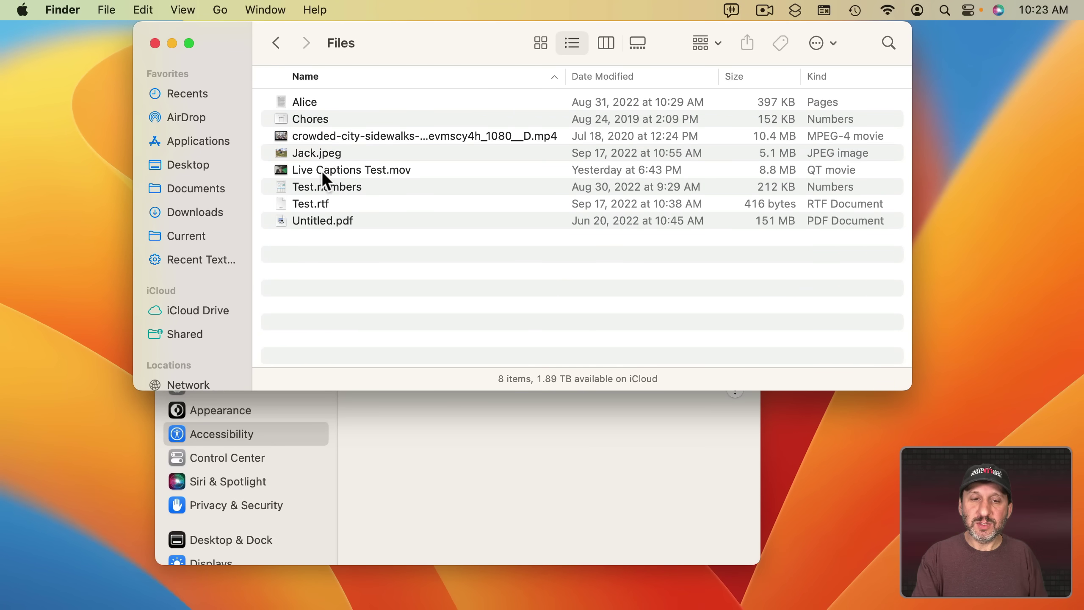
{"action": "double_click", "coordinate": [321, 170]}
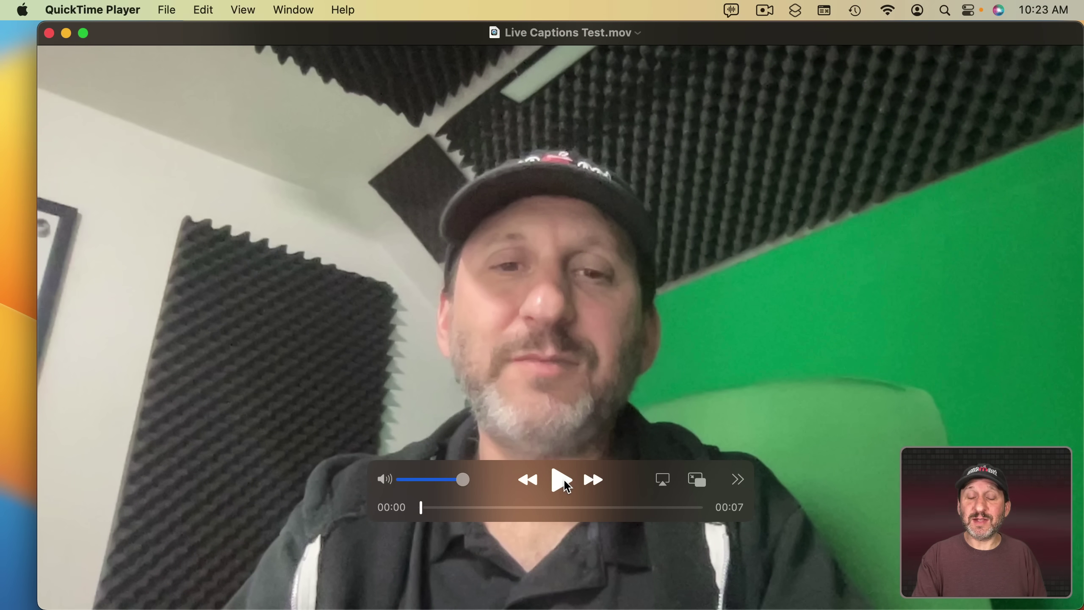
{"action": "left_click", "coordinate": [562, 480]}
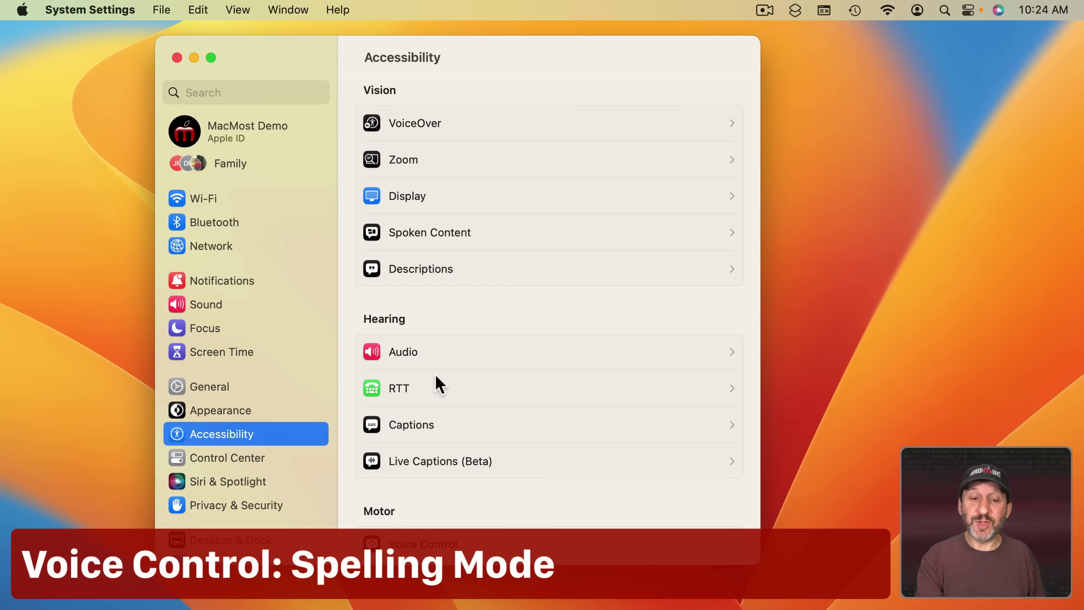
Filter the Voice Control commands by 'spell' and show Spelling mode's phrase and description.
{"action": "left_click", "coordinate": [408, 547]}
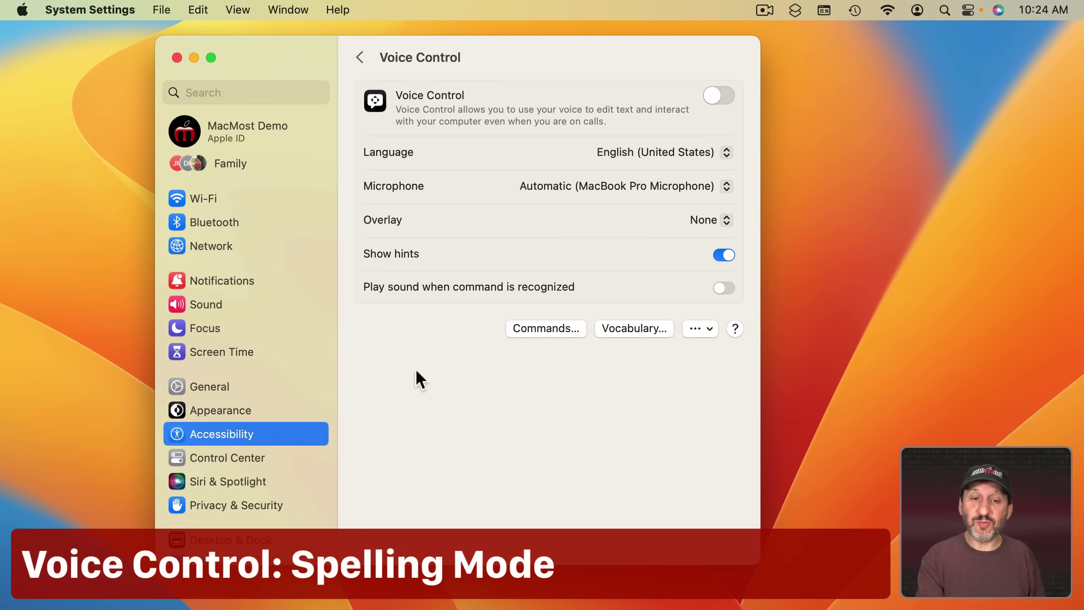
{"action": "left_click", "coordinate": [554, 328]}
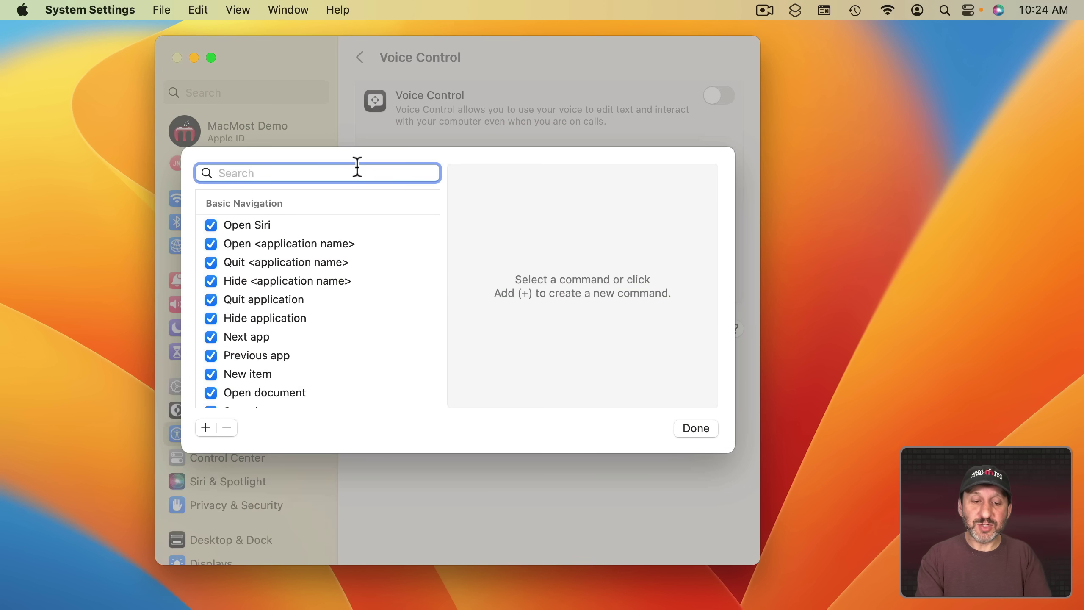
{"action": "type", "text": "spell"}
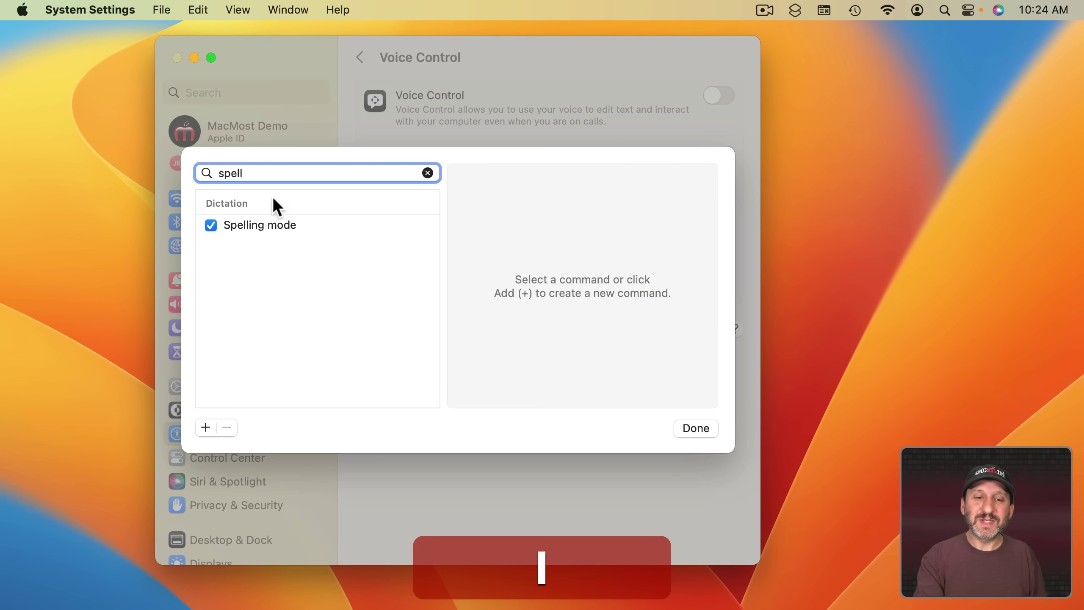
{"action": "left_click", "coordinate": [261, 226]}
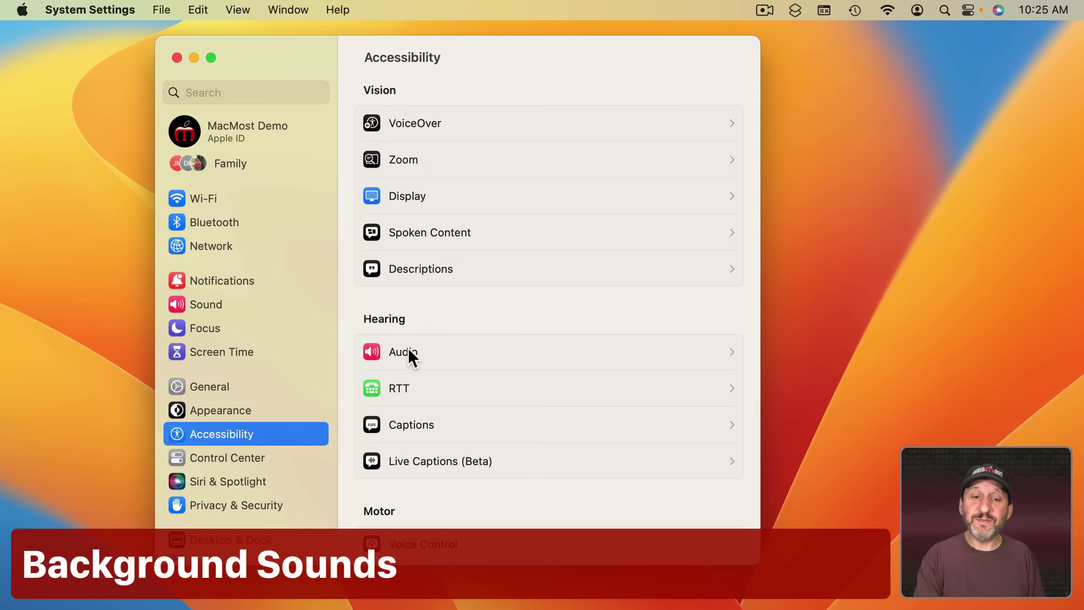
On the Audio pane, browse the Background Sound choices and cancel, keeping Rain.
{"action": "left_click", "coordinate": [409, 350]}
{"action": "scroll", "coordinate": [466, 455], "scroll_direction": "down", "scroll_amount": 2}
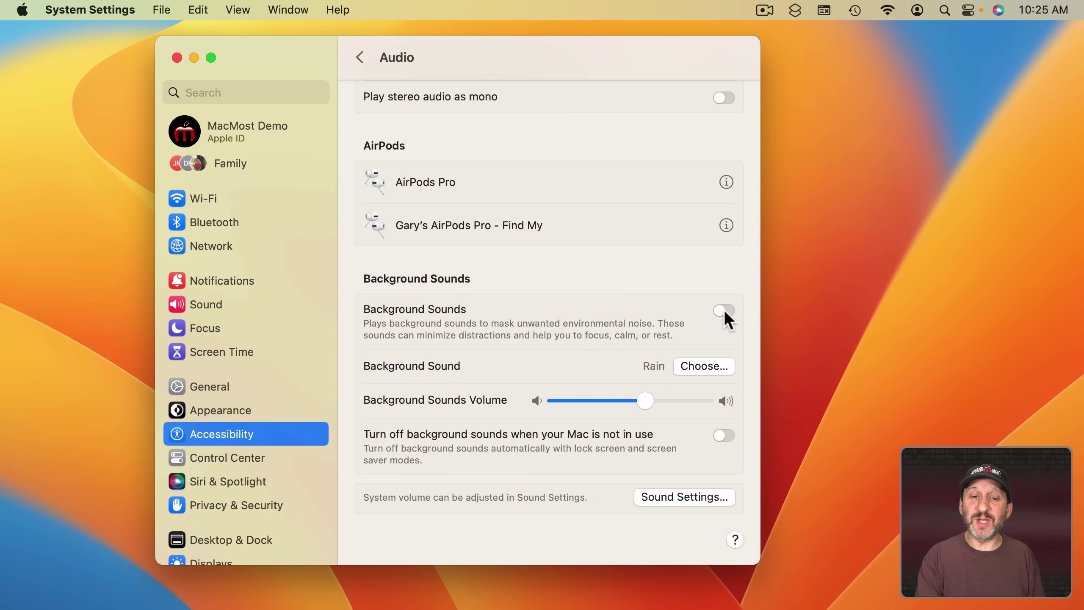
{"action": "left_click", "coordinate": [685, 372]}
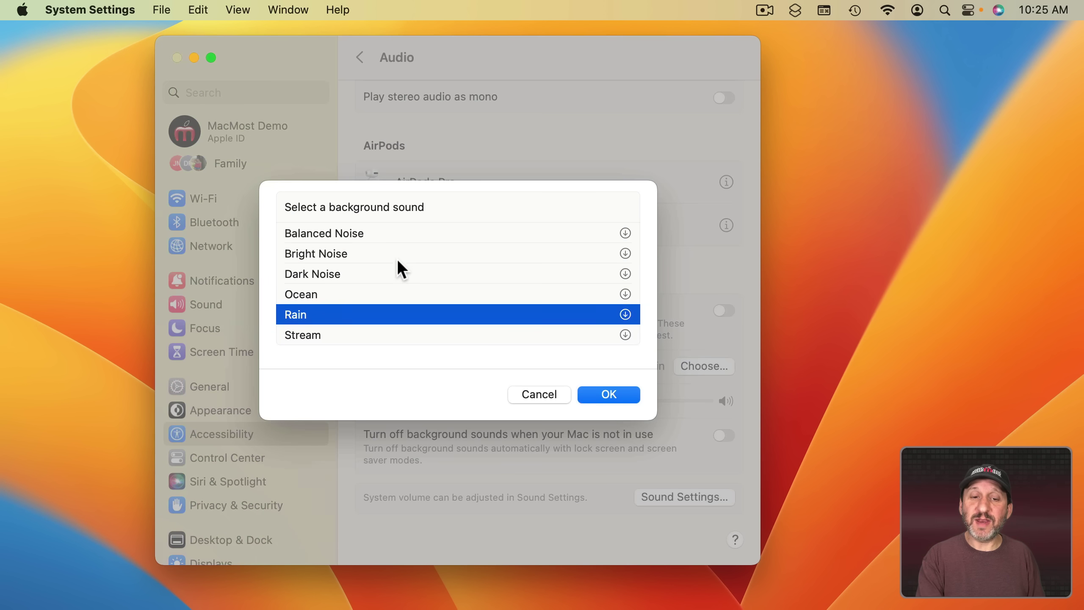
{"action": "scroll", "coordinate": [397, 267], "scroll_direction": "up", "scroll_amount": 1}
{"action": "left_click", "coordinate": [544, 393]}
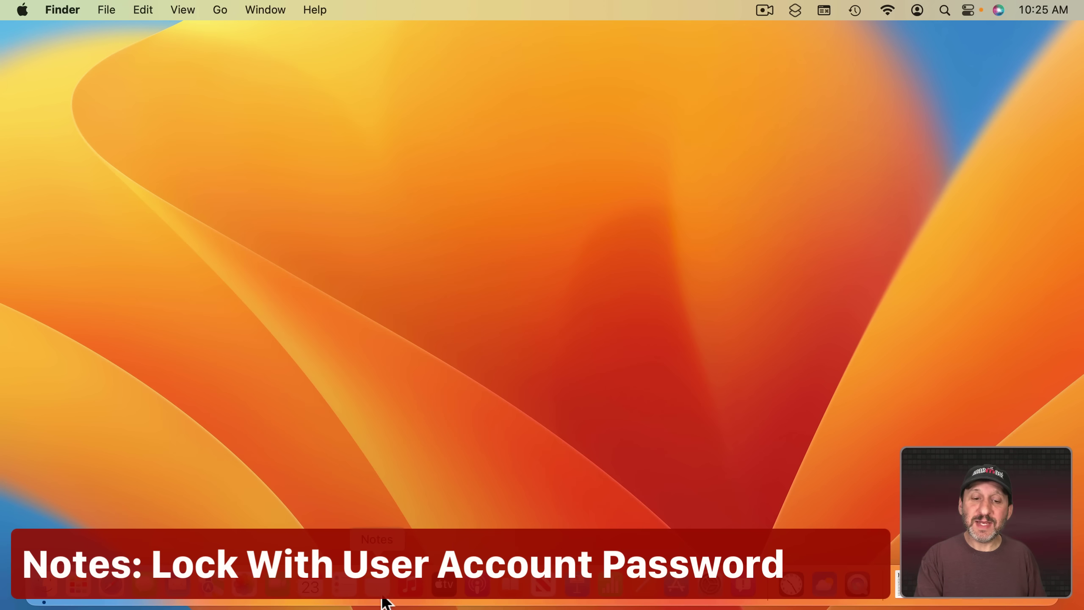
In Notes, start locking the Ideas For Utility Web Pages note, then cancel the password prompt.
{"action": "left_click", "coordinate": [381, 597]}
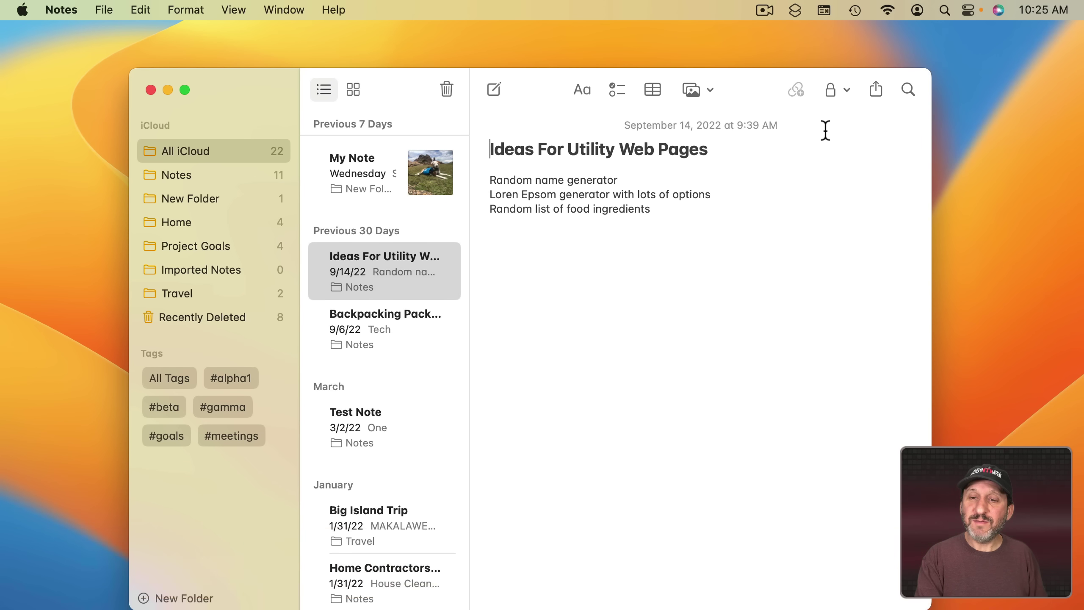
{"action": "left_click", "coordinate": [832, 89]}
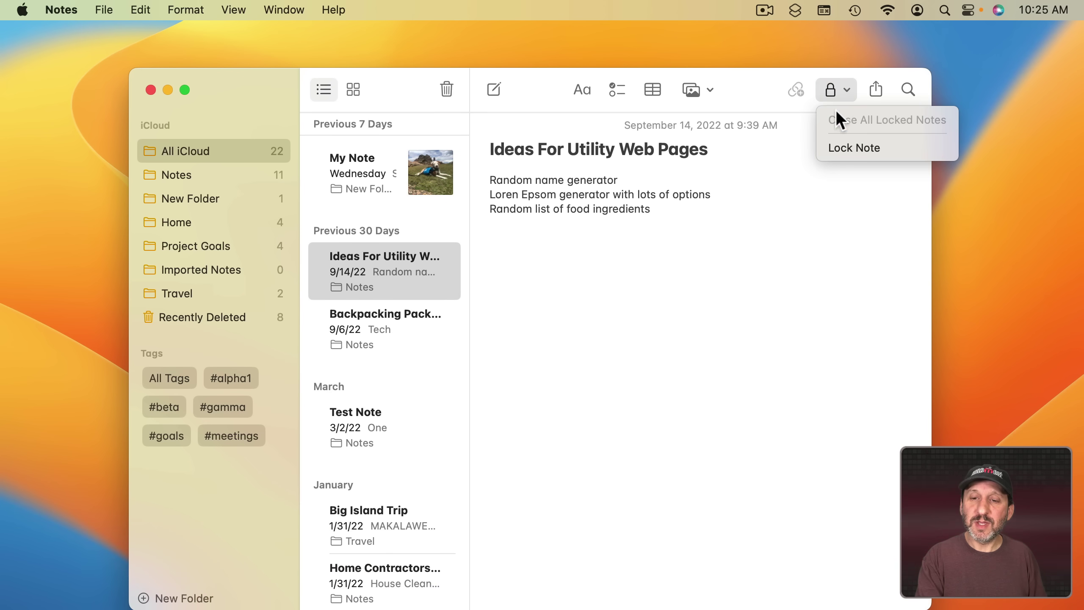
{"action": "left_click", "coordinate": [844, 146]}
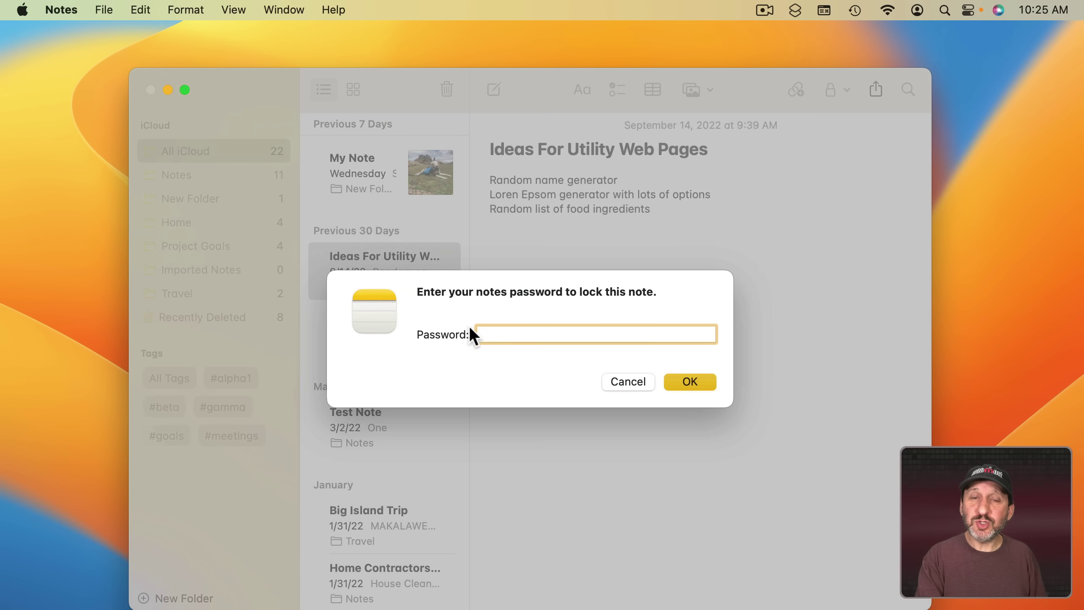
{"action": "left_click", "coordinate": [639, 382]}
Review the locked-notes password popup in Notes Settings, leaving Use Custom Password.
{"action": "left_click", "coordinate": [77, 9]}
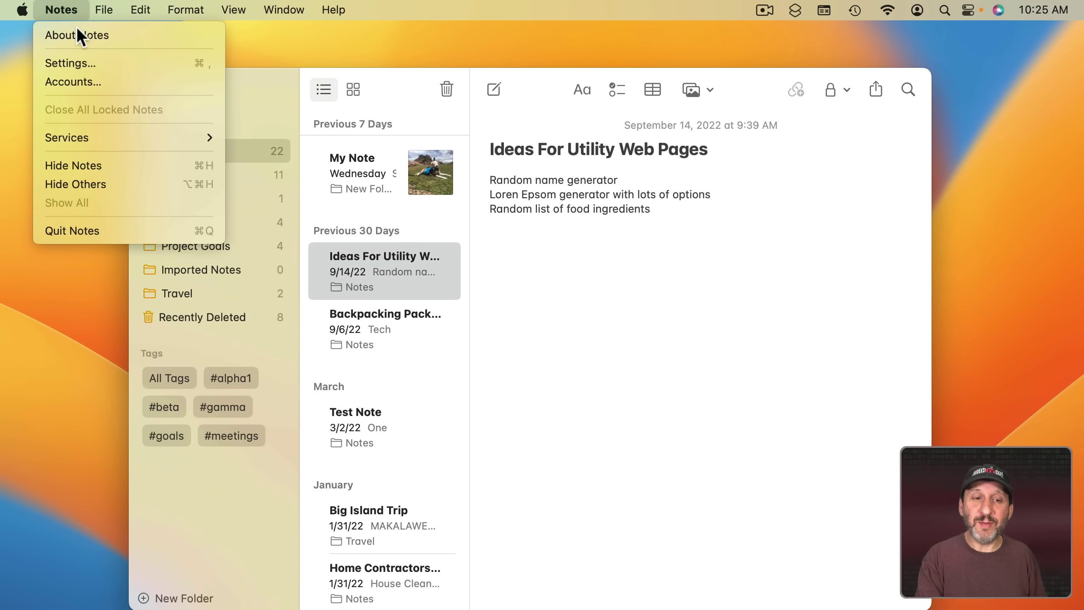
{"action": "left_click", "coordinate": [81, 60]}
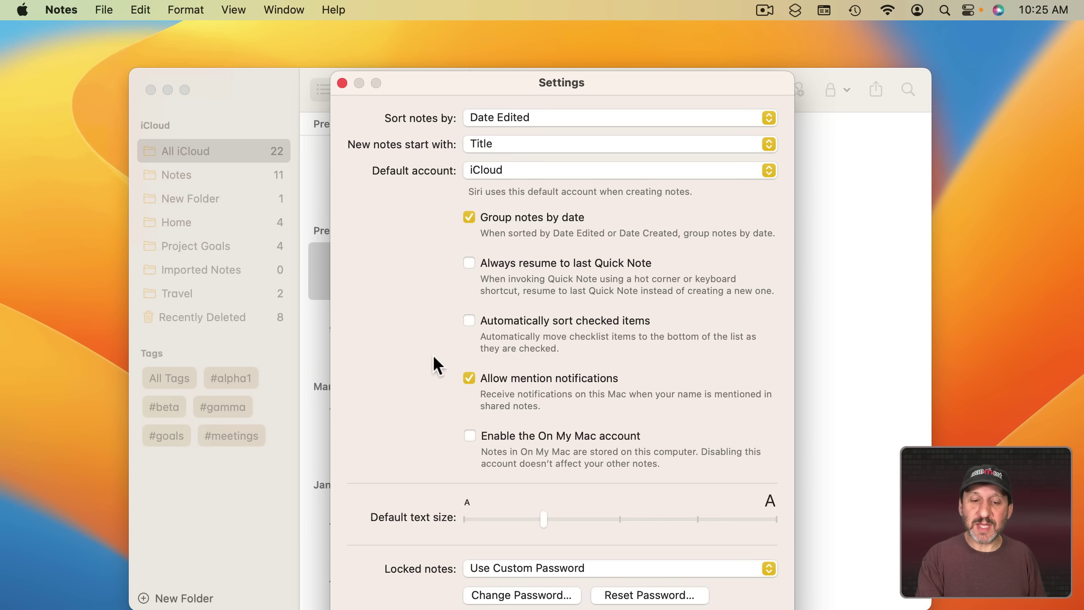
{"action": "left_click", "coordinate": [509, 569]}
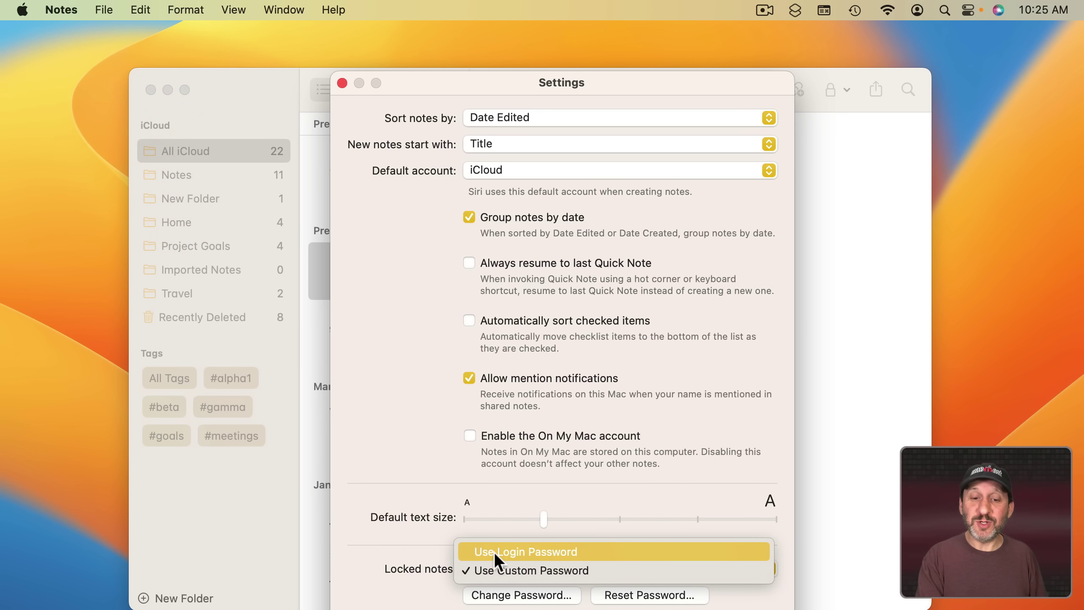
{"action": "left_click", "coordinate": [383, 535]}
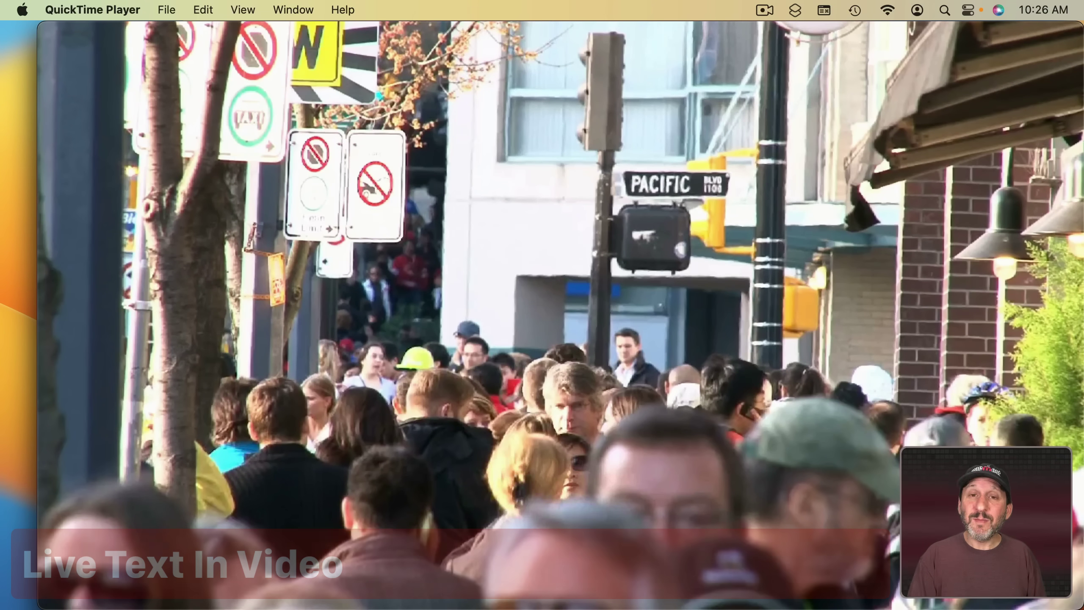
Pause the street video on the sign and copy the word PACIFIC with Live Text.
{"action": "mouse_move", "coordinate": [535, 303]}
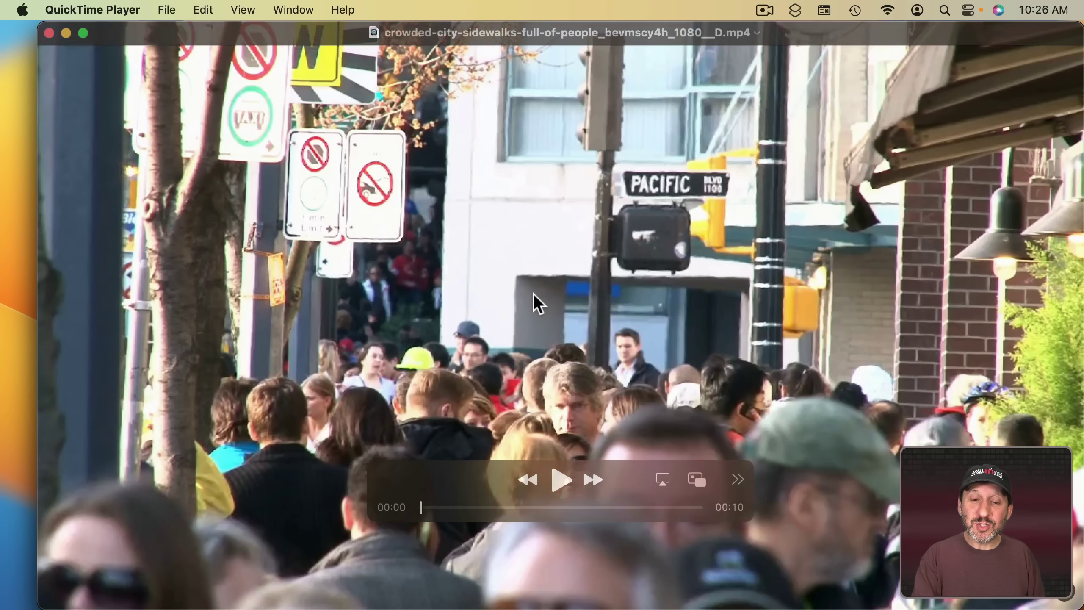
{"action": "left_click", "coordinate": [561, 480]}
{"action": "key", "text": "space"}
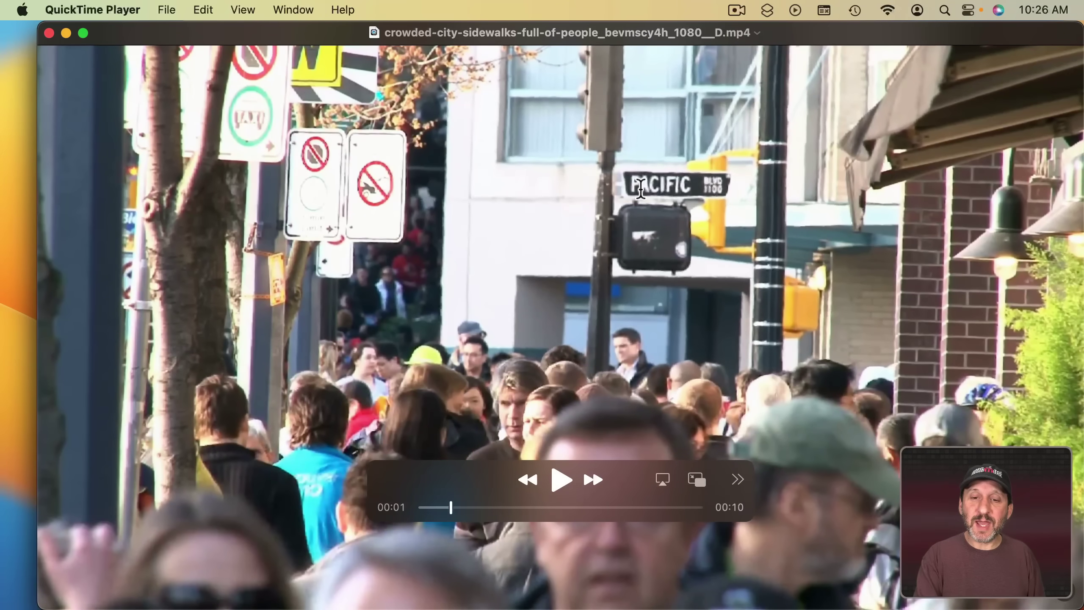
{"action": "double_click", "coordinate": [642, 182]}
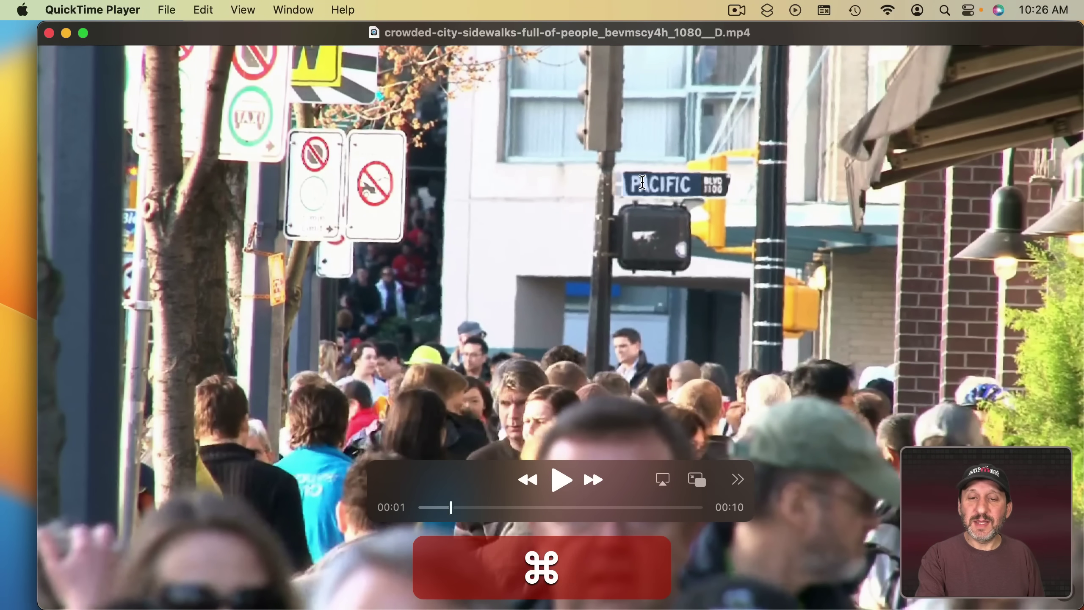
{"action": "key", "text": "super+c"}
Launch TextEdit through Spotlight and paste PACIFIC into a new document.
{"action": "key", "text": "super+space"}
{"action": "type", "text": "text"}
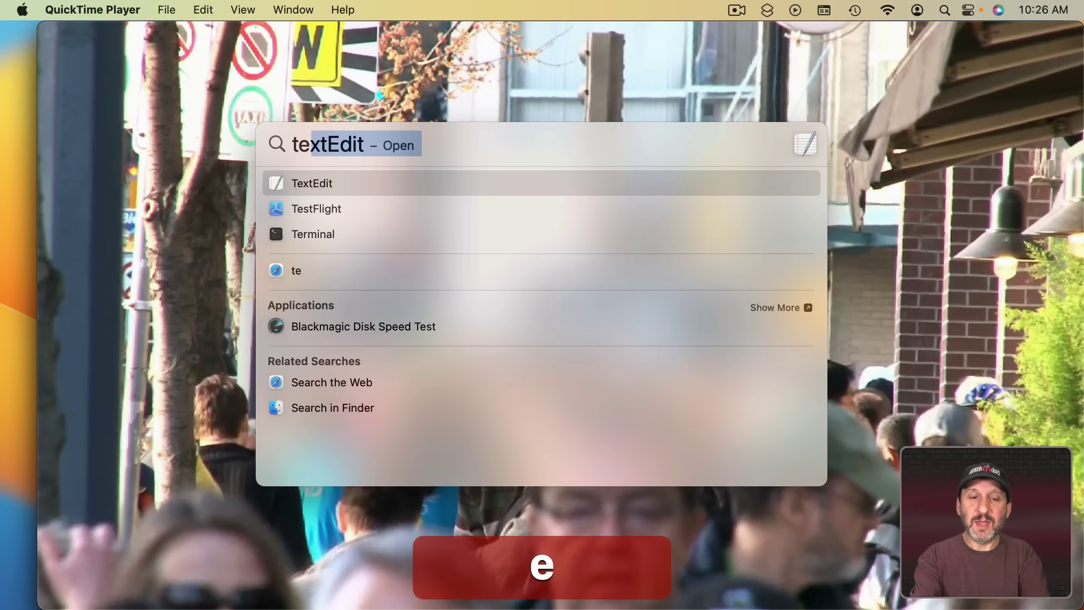
{"action": "key", "text": "Return"}
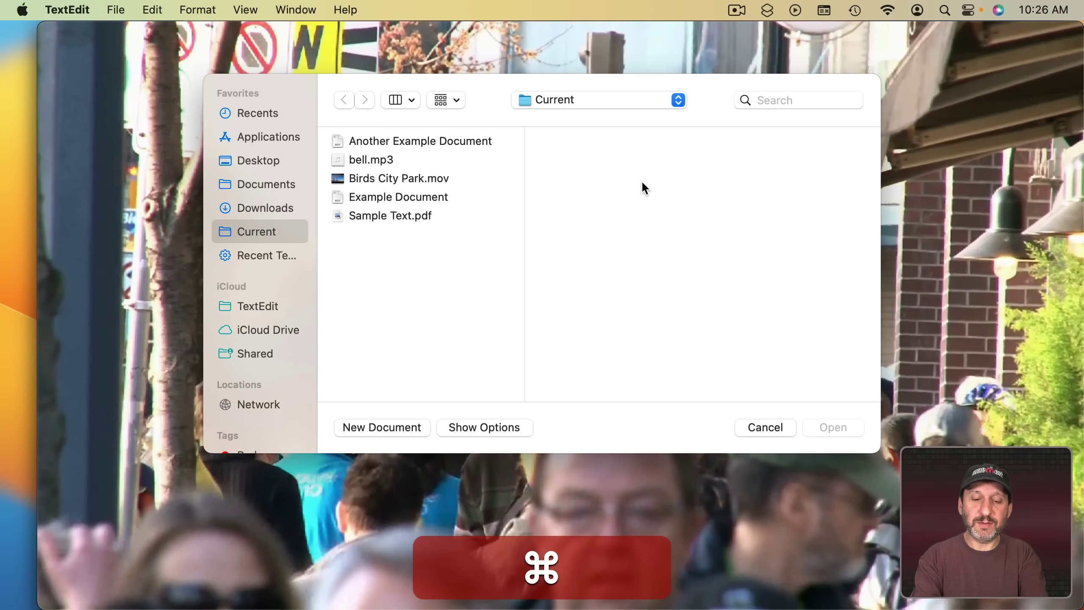
{"action": "key", "text": "super+v"}
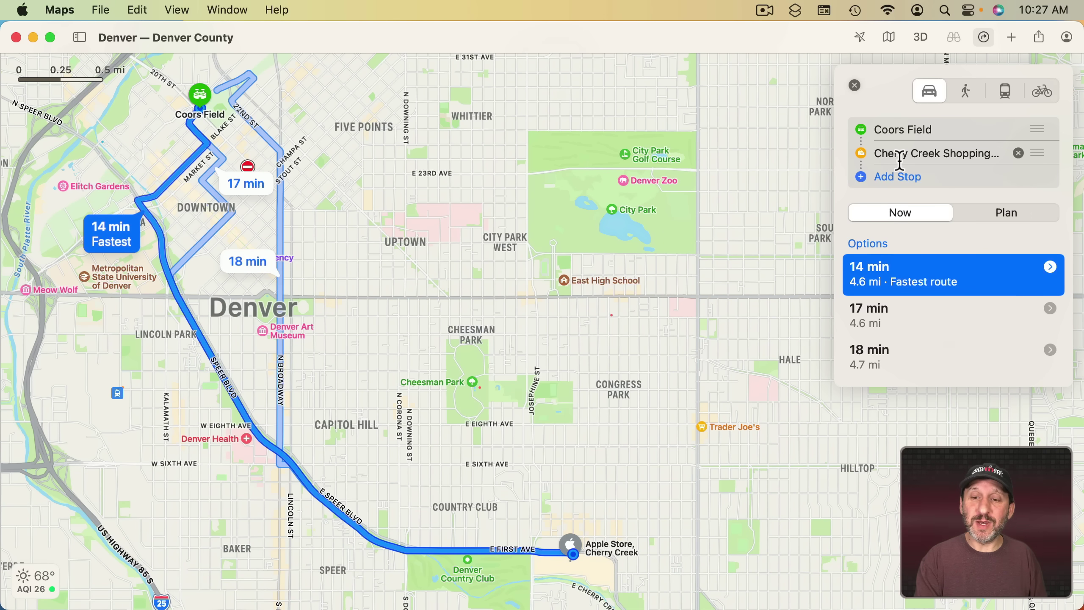
Add Washington Park as a route stop and drag it to a new position among the stops.
{"action": "left_click", "coordinate": [884, 175]}
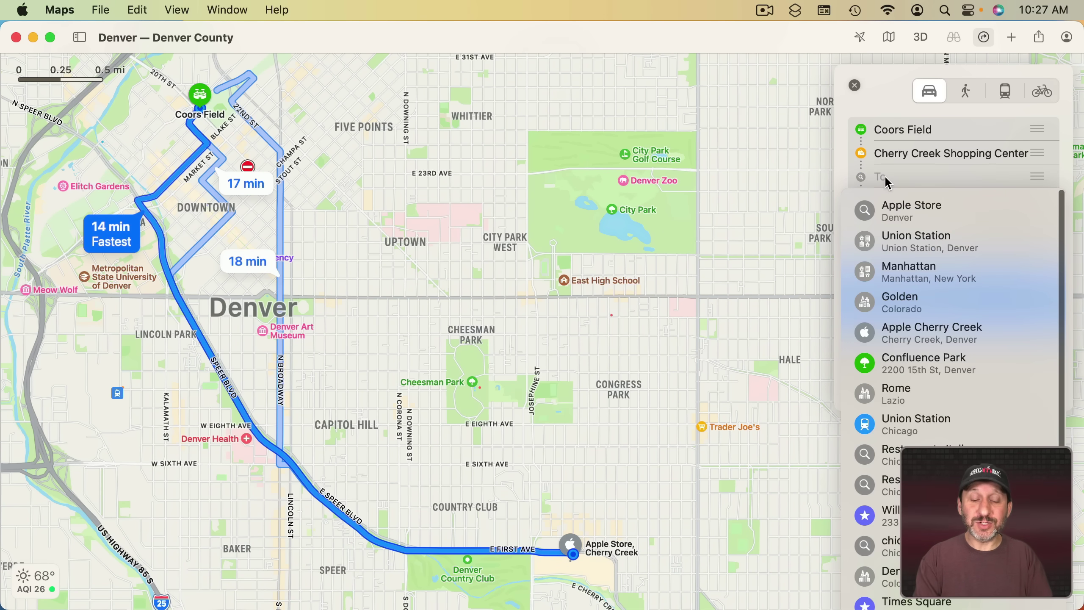
{"action": "key", "text": "Return"}
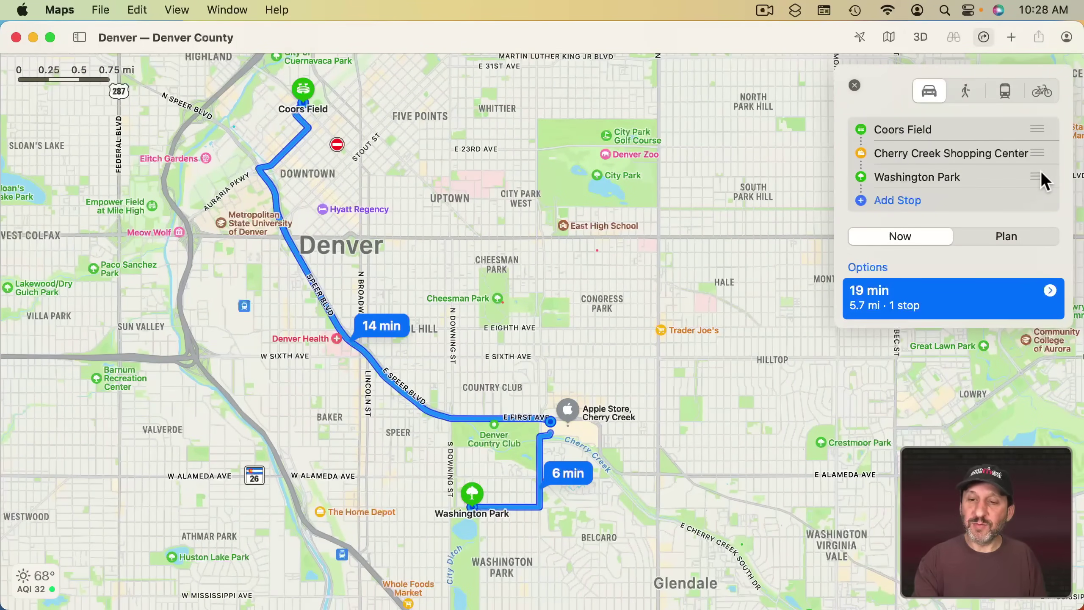
{"action": "left_click_drag", "start_coordinate": [1040, 170], "coordinate": [1042, 140]}
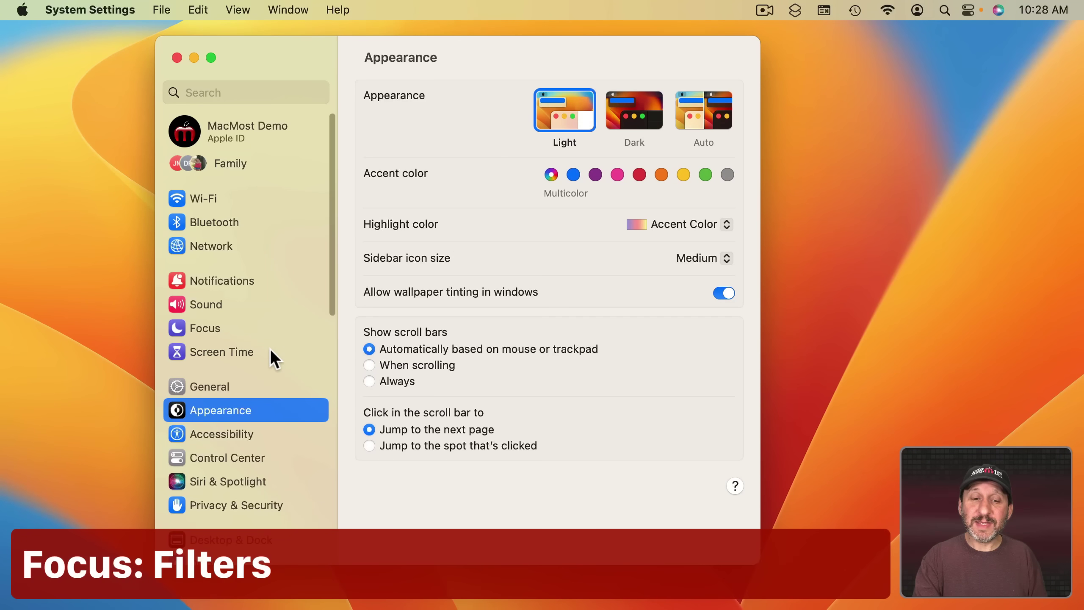
{"action": "left_click", "coordinate": [211, 327]}
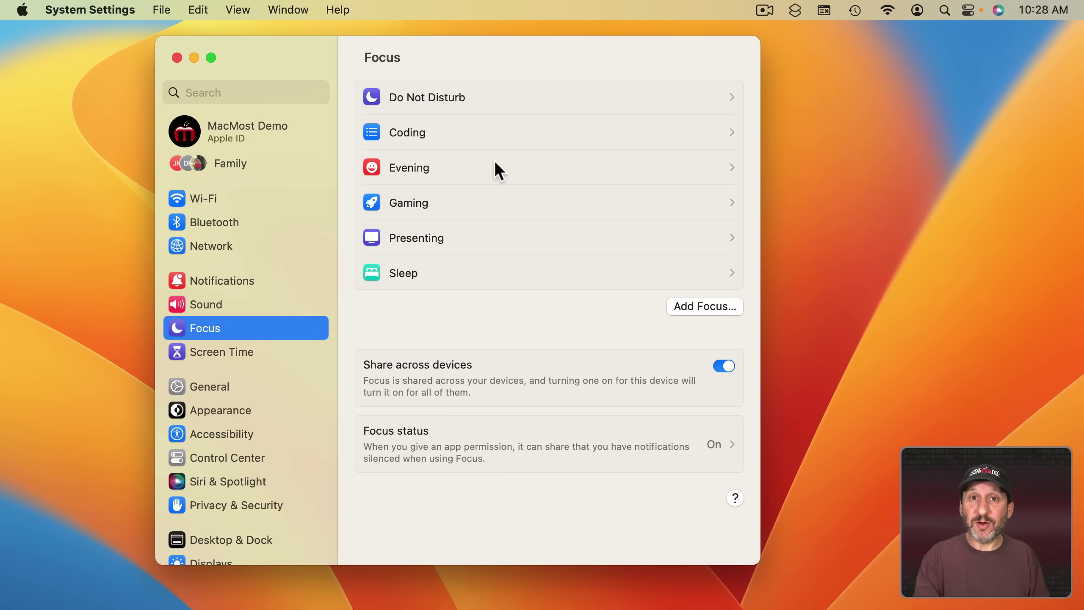
{"action": "left_click", "coordinate": [476, 133]}
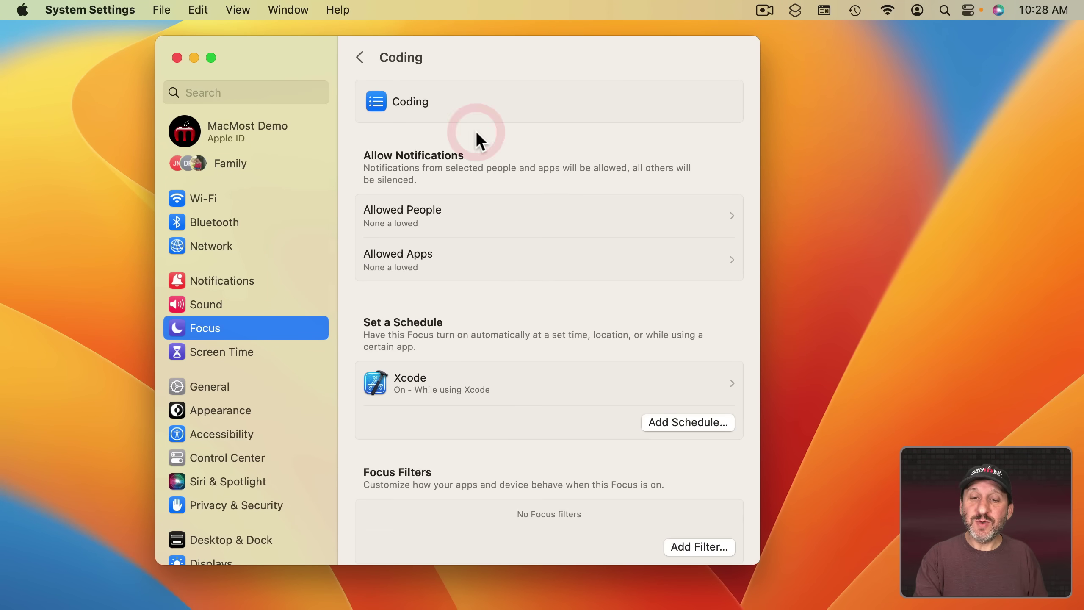
{"action": "scroll", "coordinate": [621, 465], "scroll_direction": "down", "scroll_amount": 3}
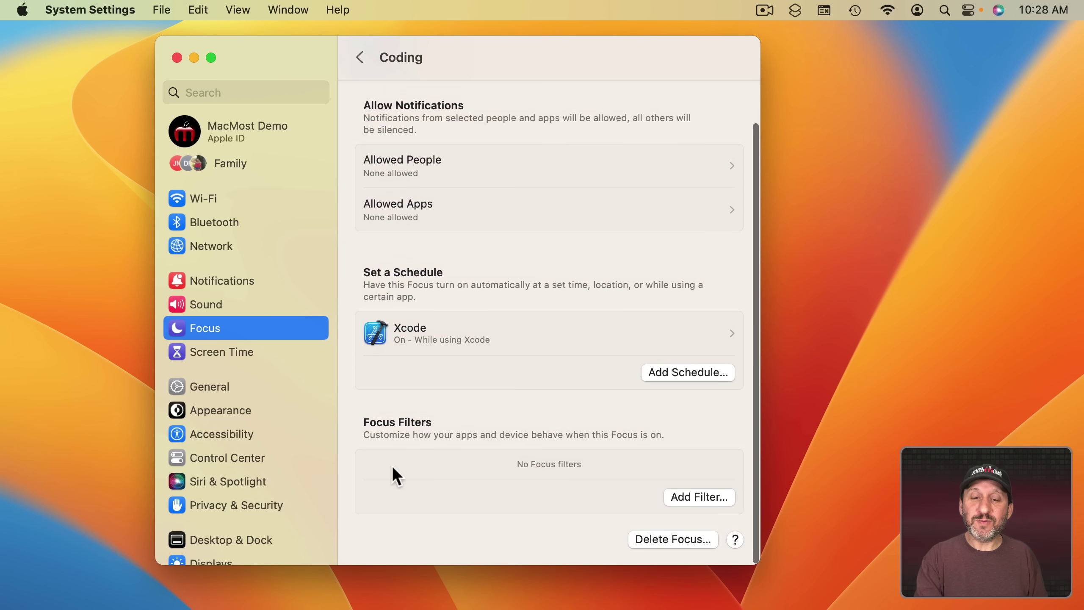
{"action": "left_click", "coordinate": [706, 495]}
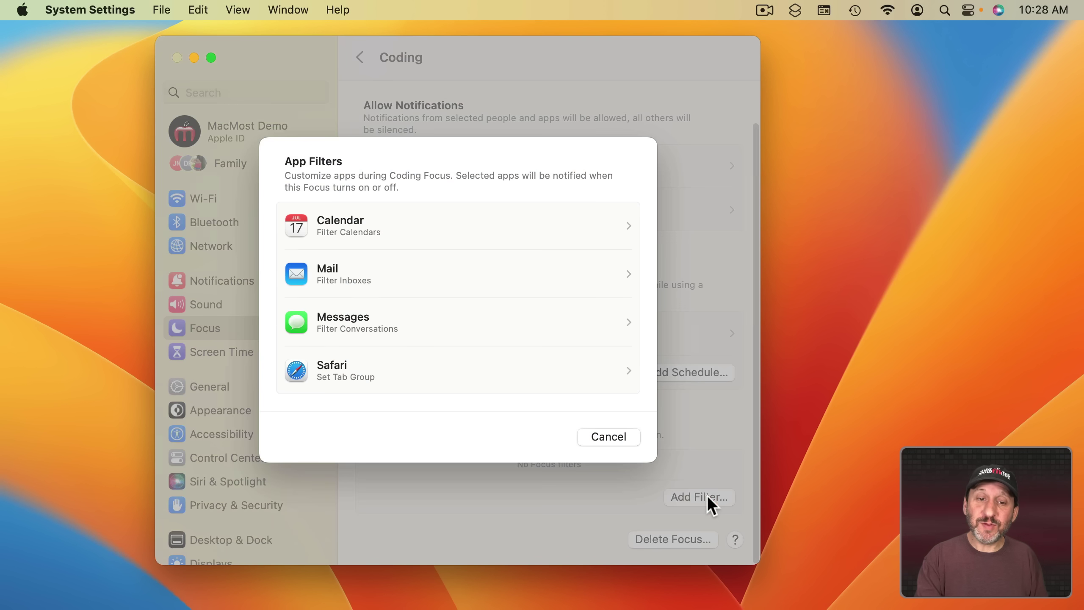
{"action": "left_click", "coordinate": [362, 235]}
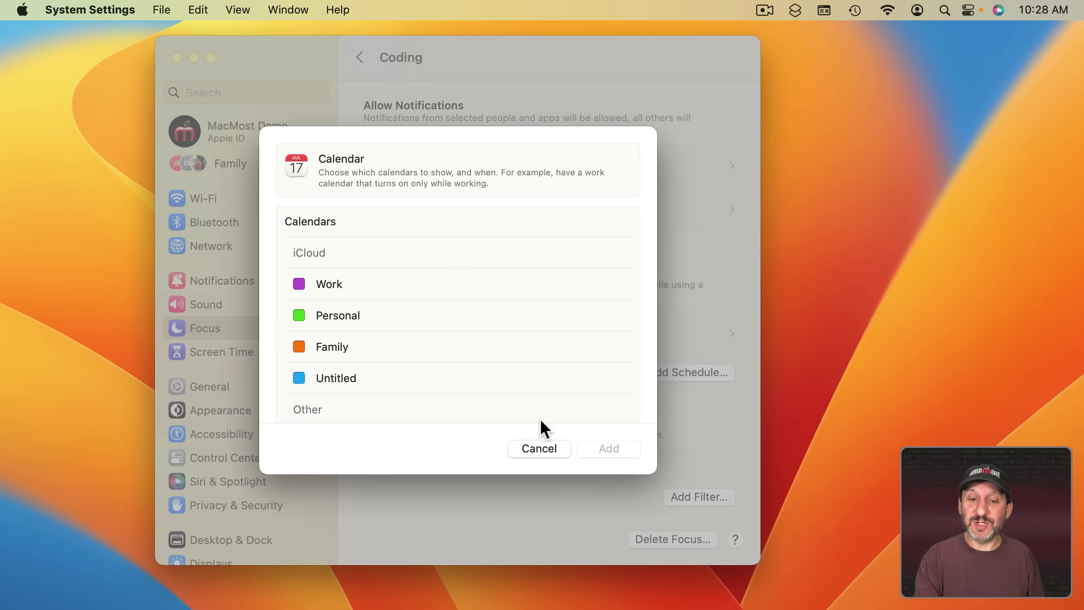
{"action": "left_click", "coordinate": [538, 449]}
{"action": "left_click", "coordinate": [374, 274]}
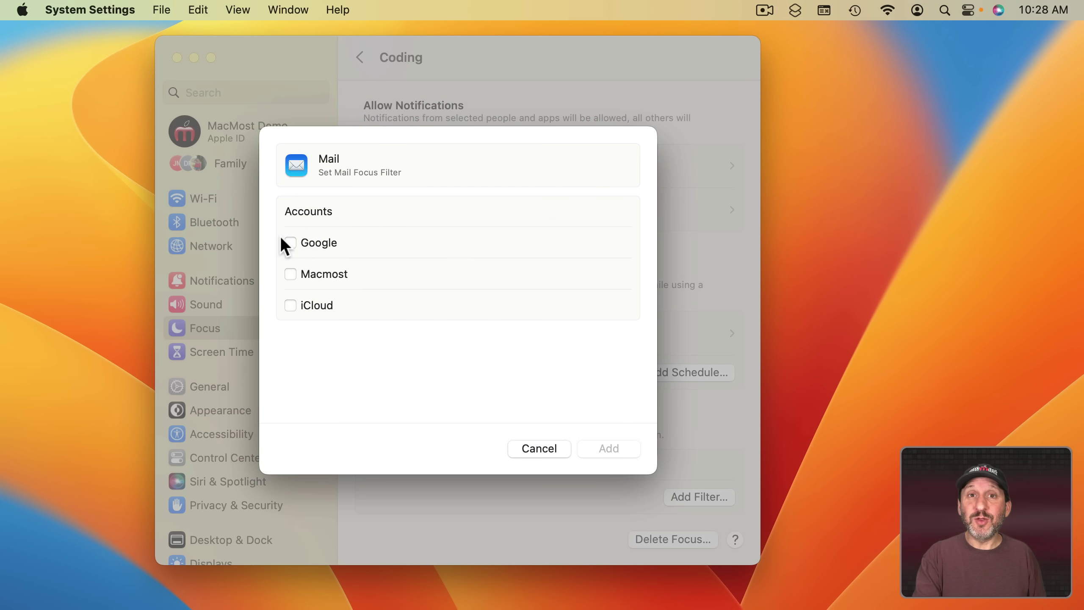